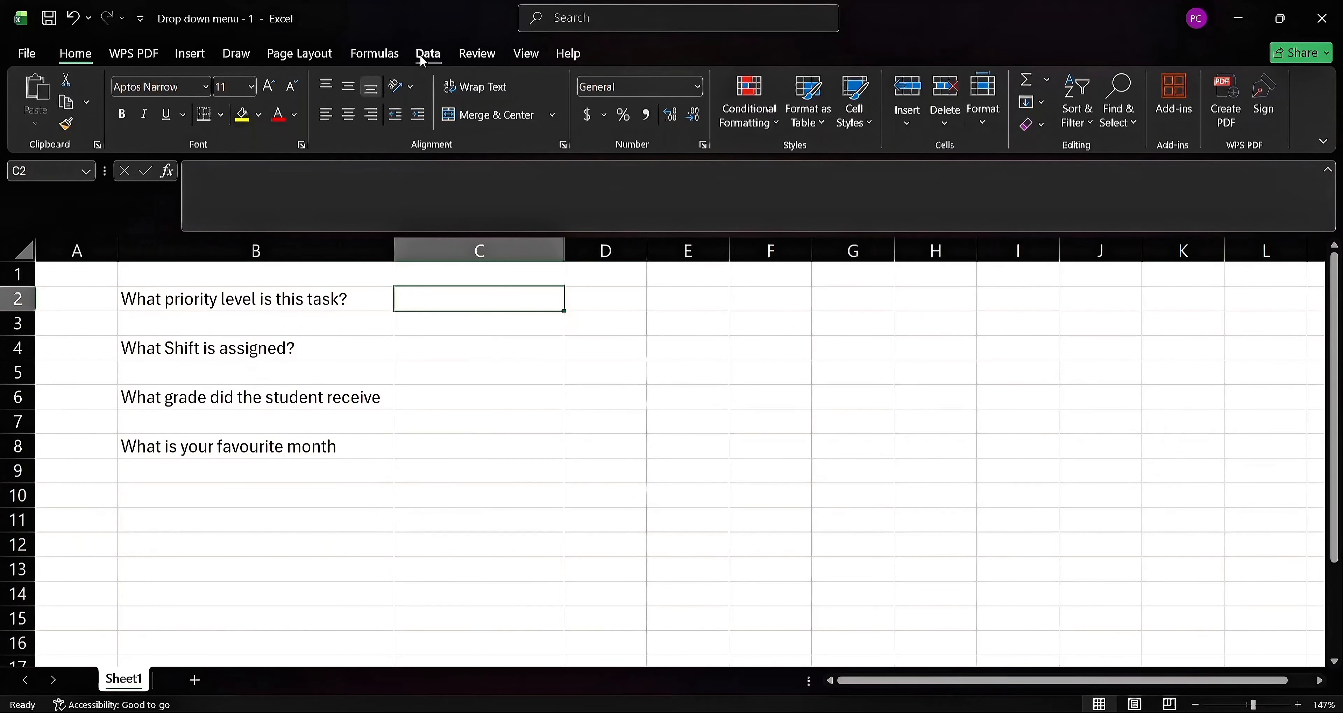
Add a data validation list to cell C2 with the source options High, Medium, Low.
{"action": "left_click", "coordinate": [427, 54]}
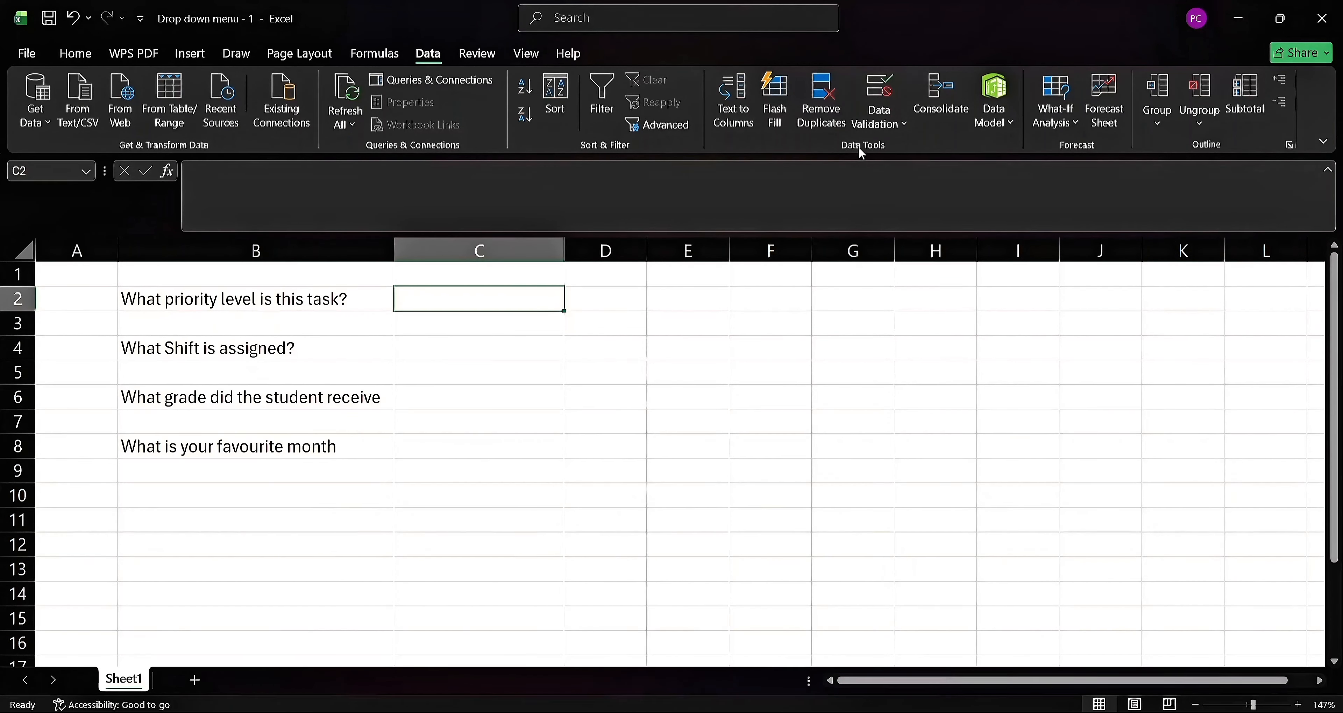
{"action": "left_click", "coordinate": [885, 128]}
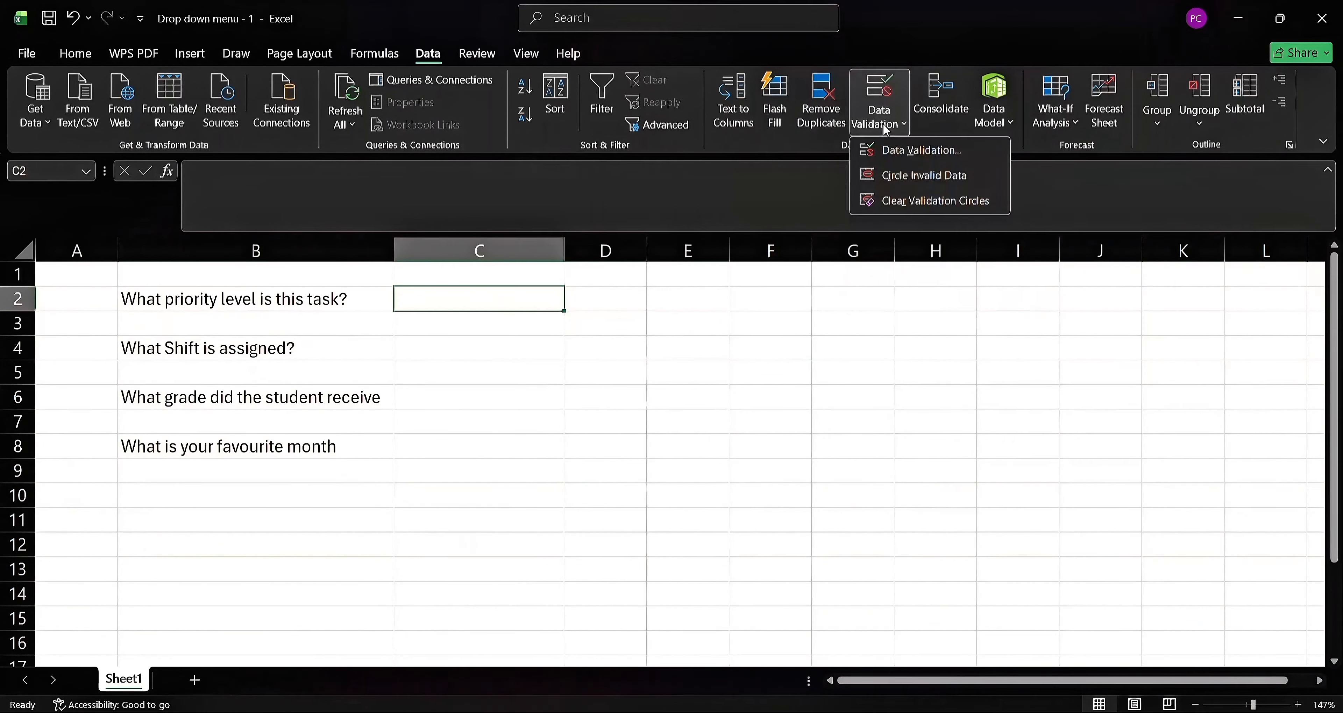
{"action": "left_click", "coordinate": [918, 149]}
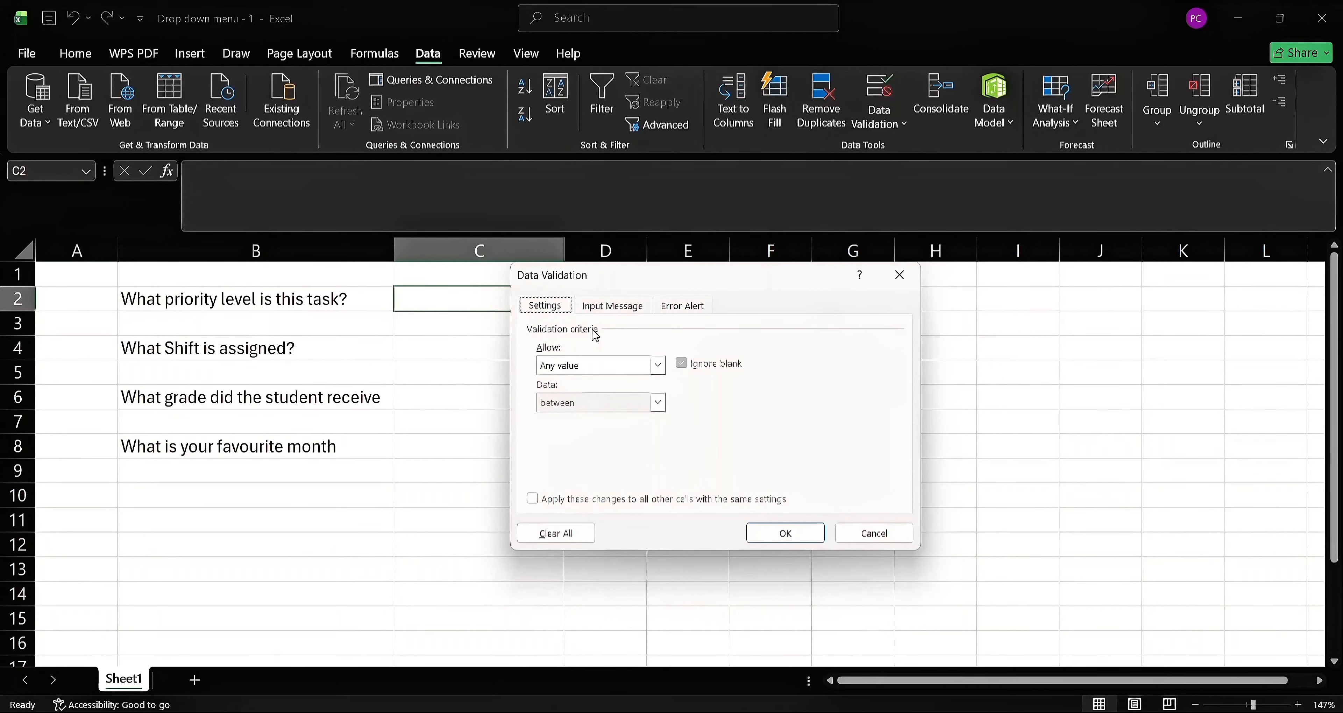
{"action": "left_click", "coordinate": [658, 367]}
{"action": "left_click", "coordinate": [658, 371]}
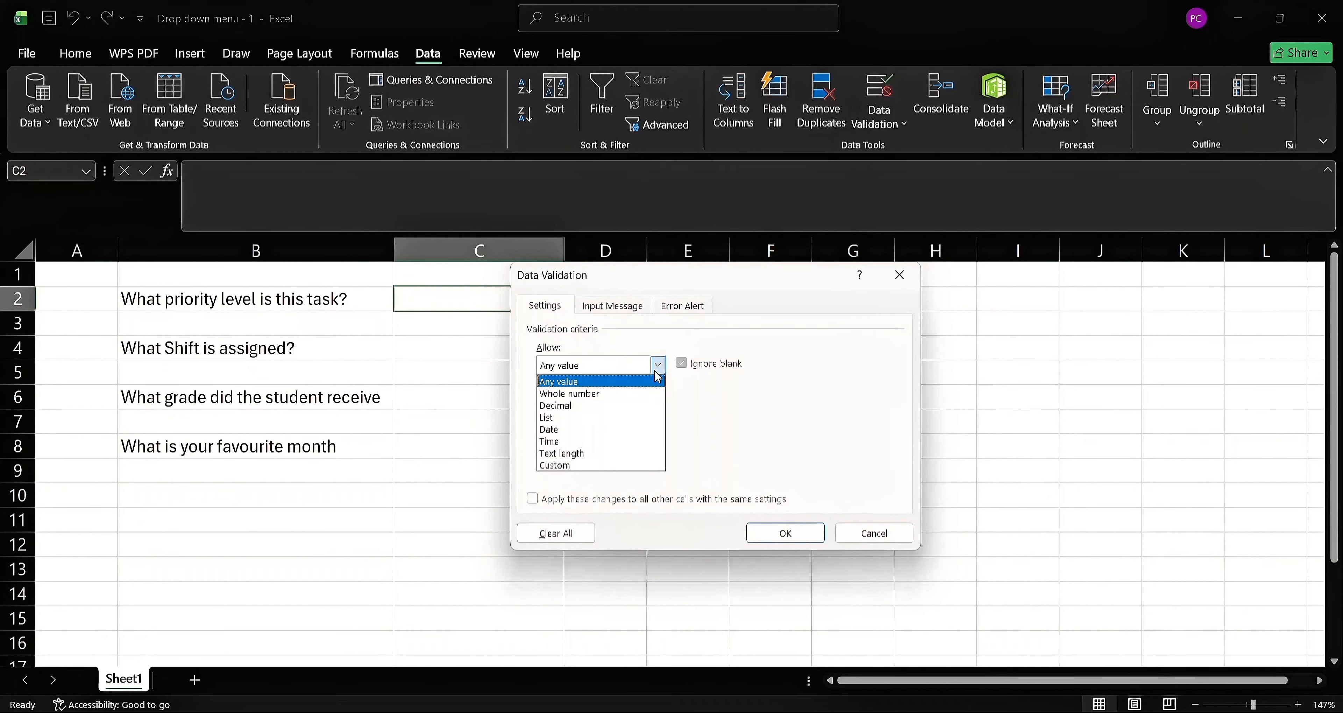
{"action": "left_click", "coordinate": [624, 418]}
{"action": "left_click", "coordinate": [552, 441]}
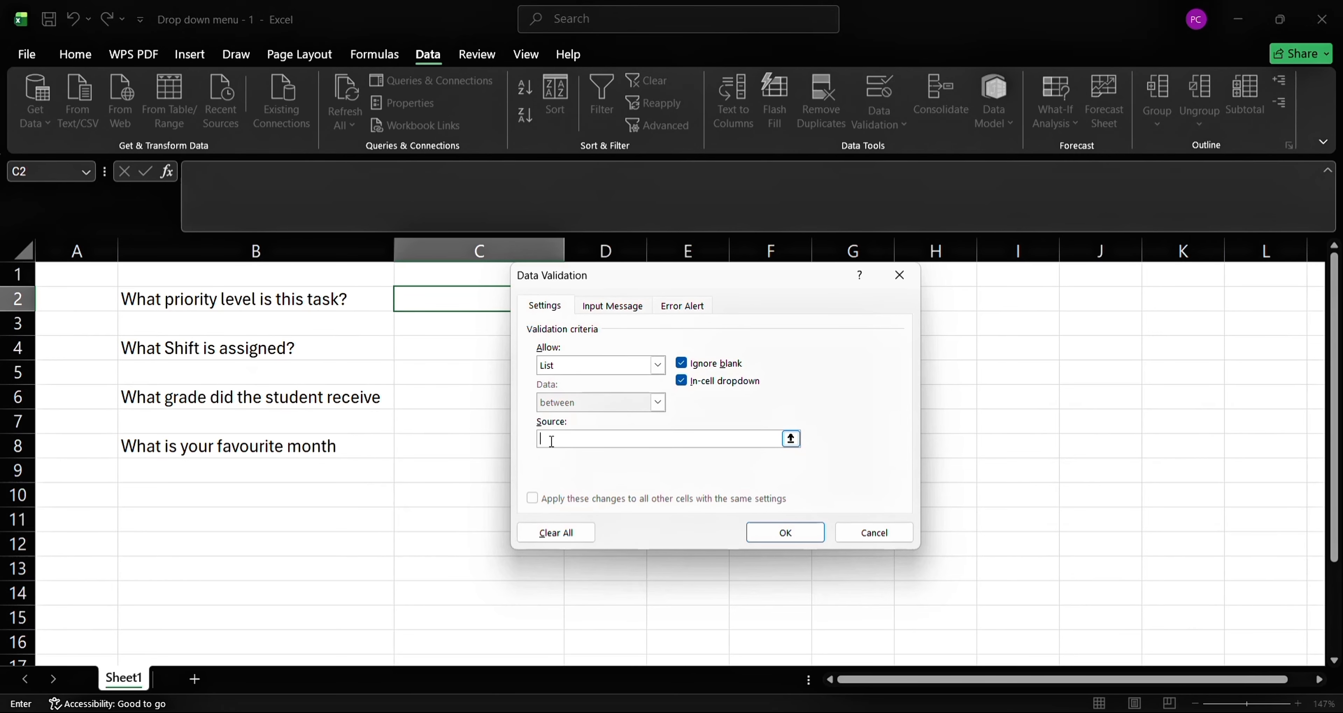
{"action": "type", "text": "High, Medium, Low"}
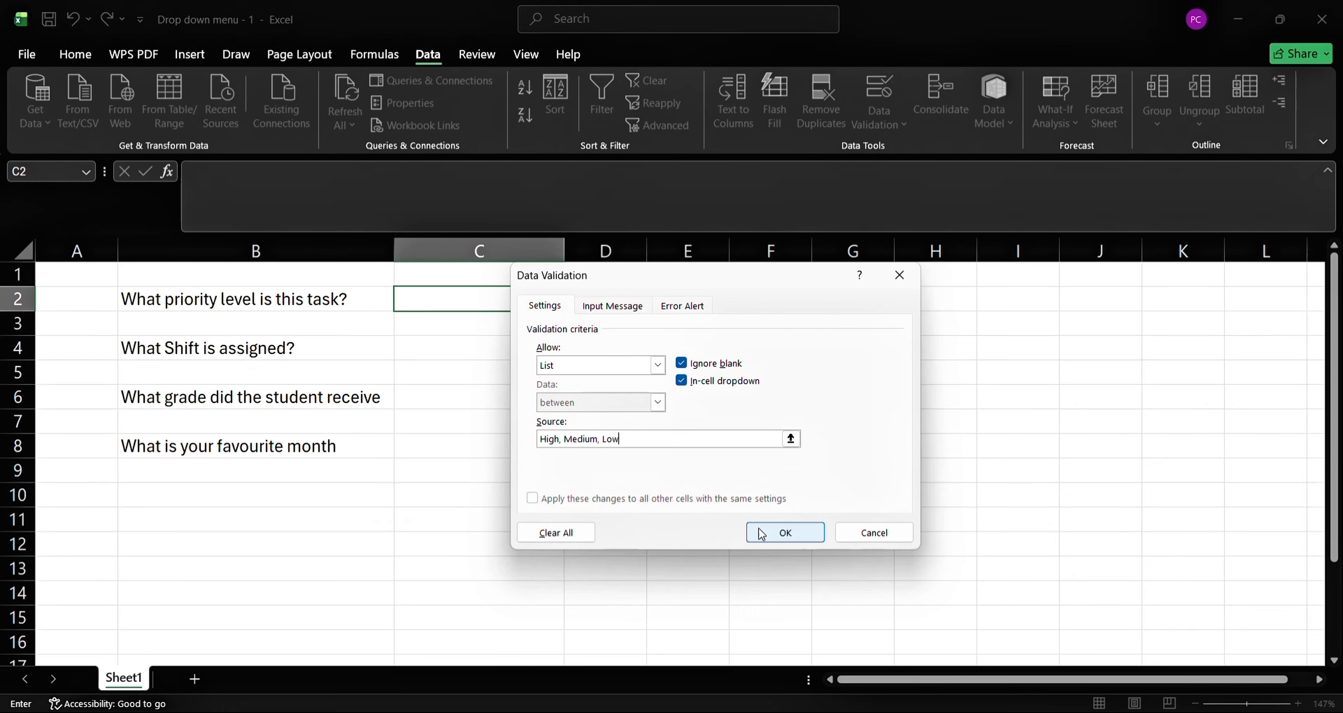
{"action": "left_click", "coordinate": [786, 533]}
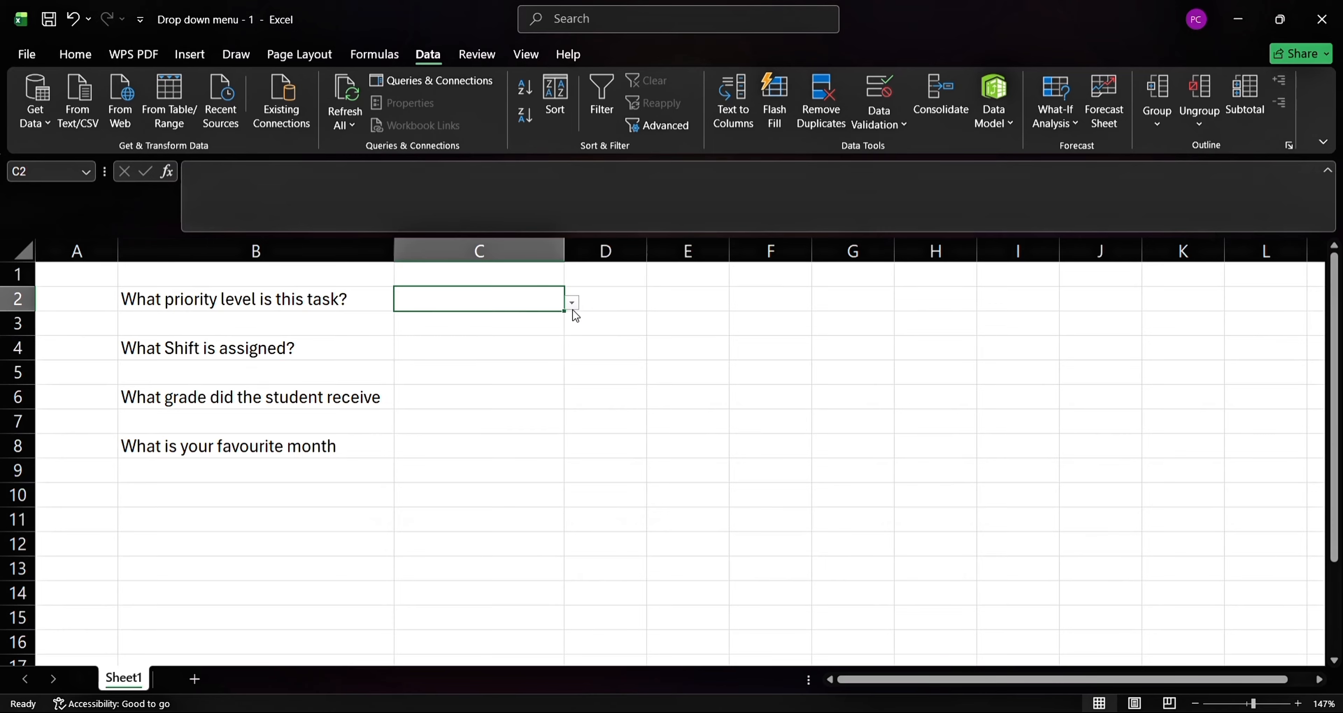
Test the drop-down in C2 by choosing High, Medium and finally Low as the task's priority level.
{"action": "left_click", "coordinate": [572, 304]}
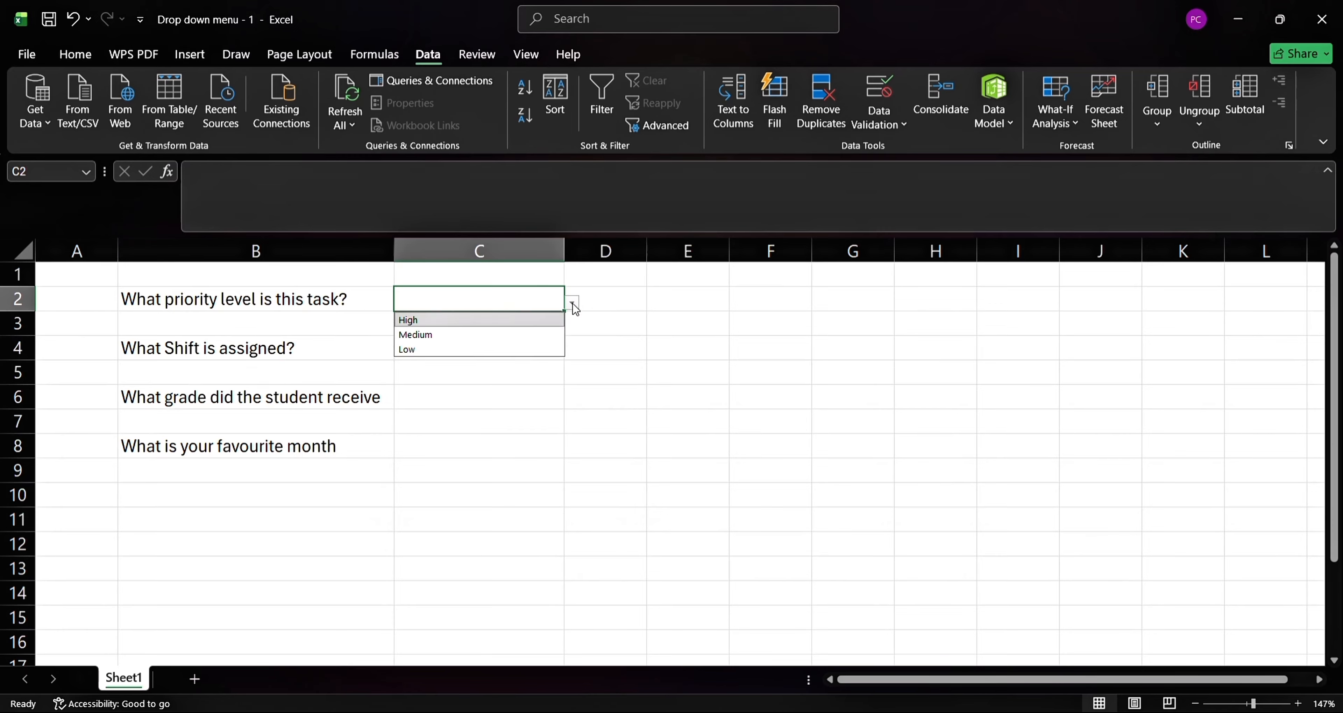
{"action": "left_click", "coordinate": [437, 322]}
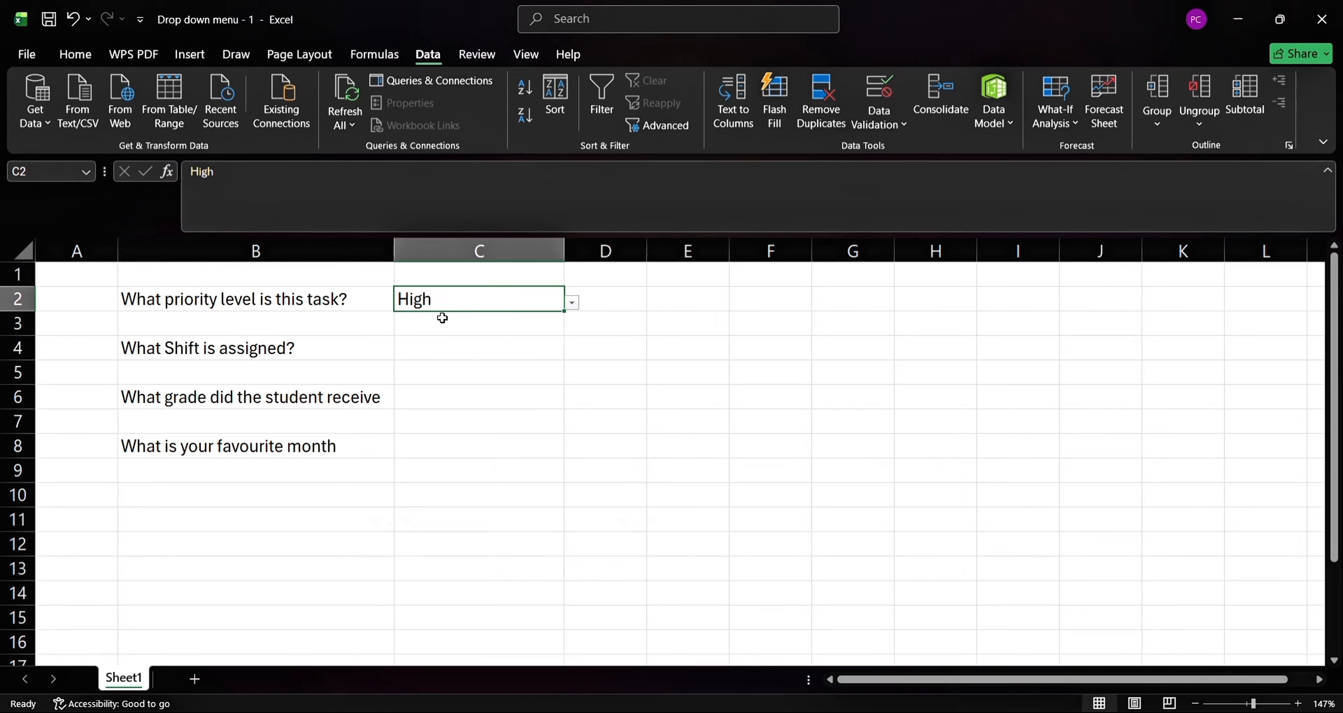
{"action": "left_click", "coordinate": [573, 304]}
{"action": "left_click", "coordinate": [526, 333]}
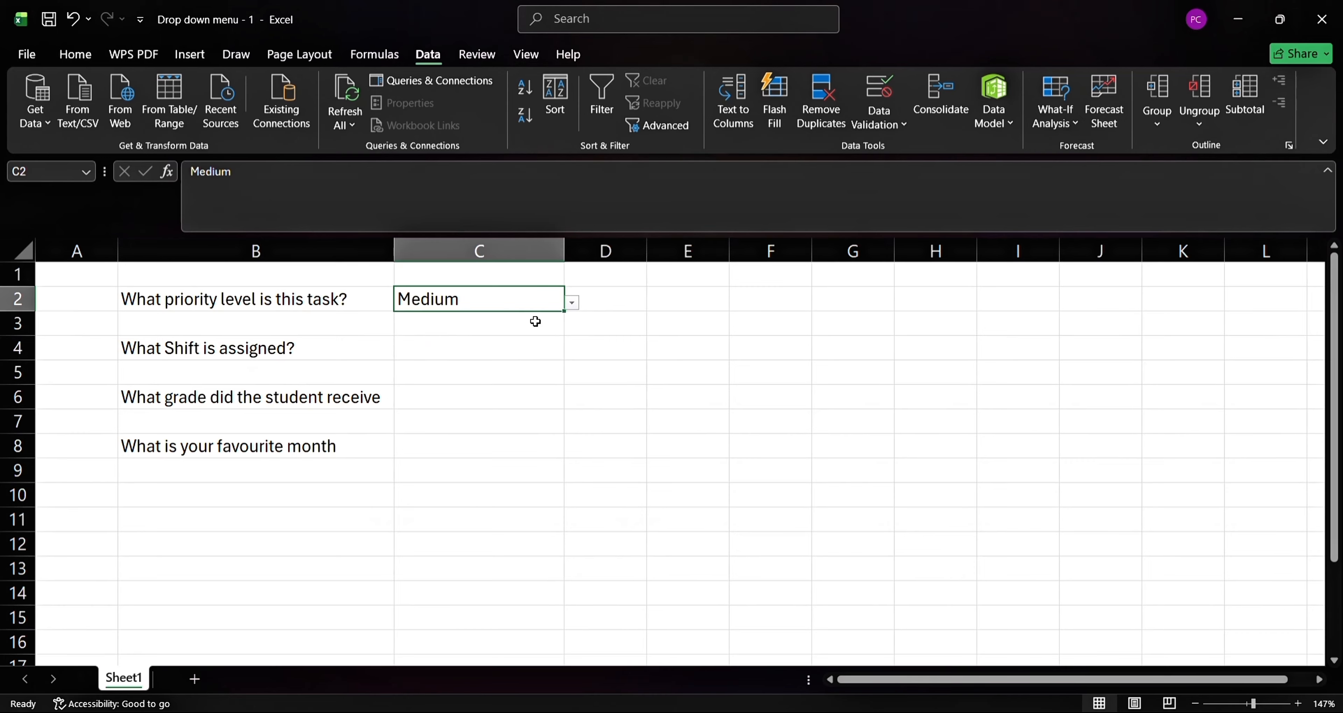
{"action": "left_click", "coordinate": [572, 303]}
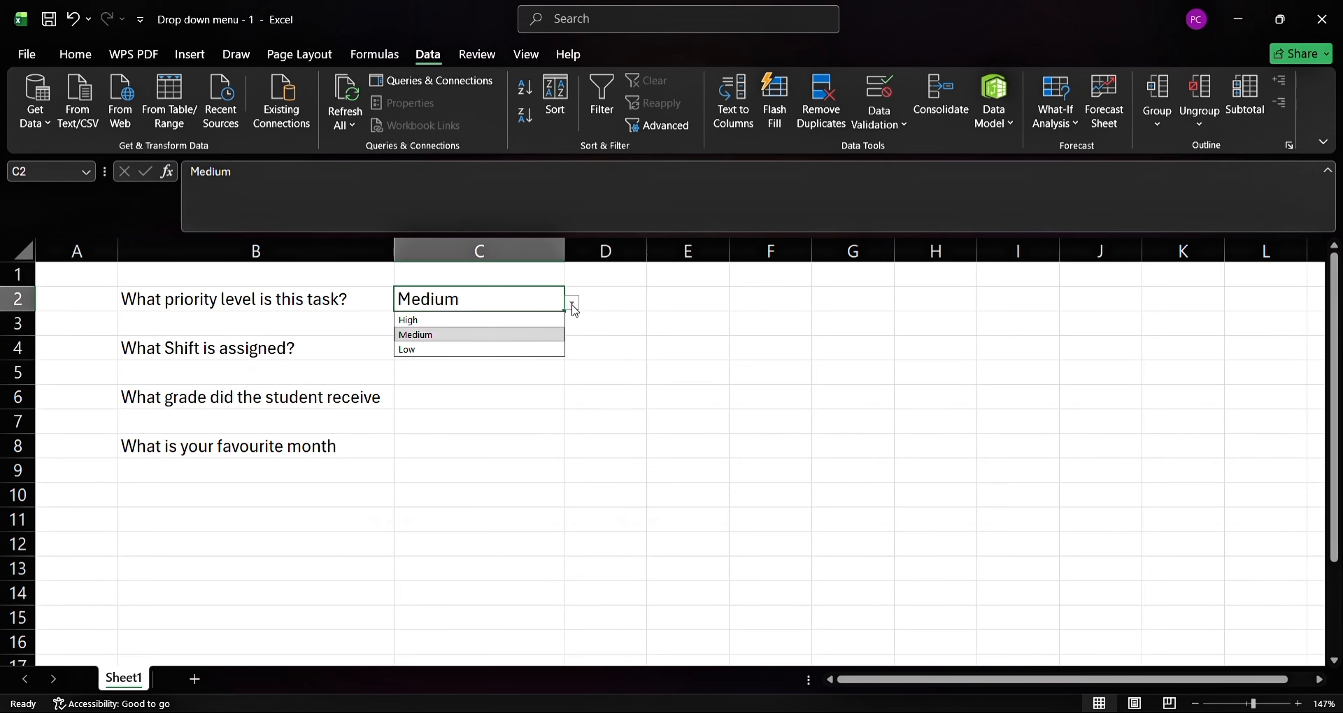
{"action": "left_click", "coordinate": [515, 349]}
{"action": "left_click", "coordinate": [677, 327]}
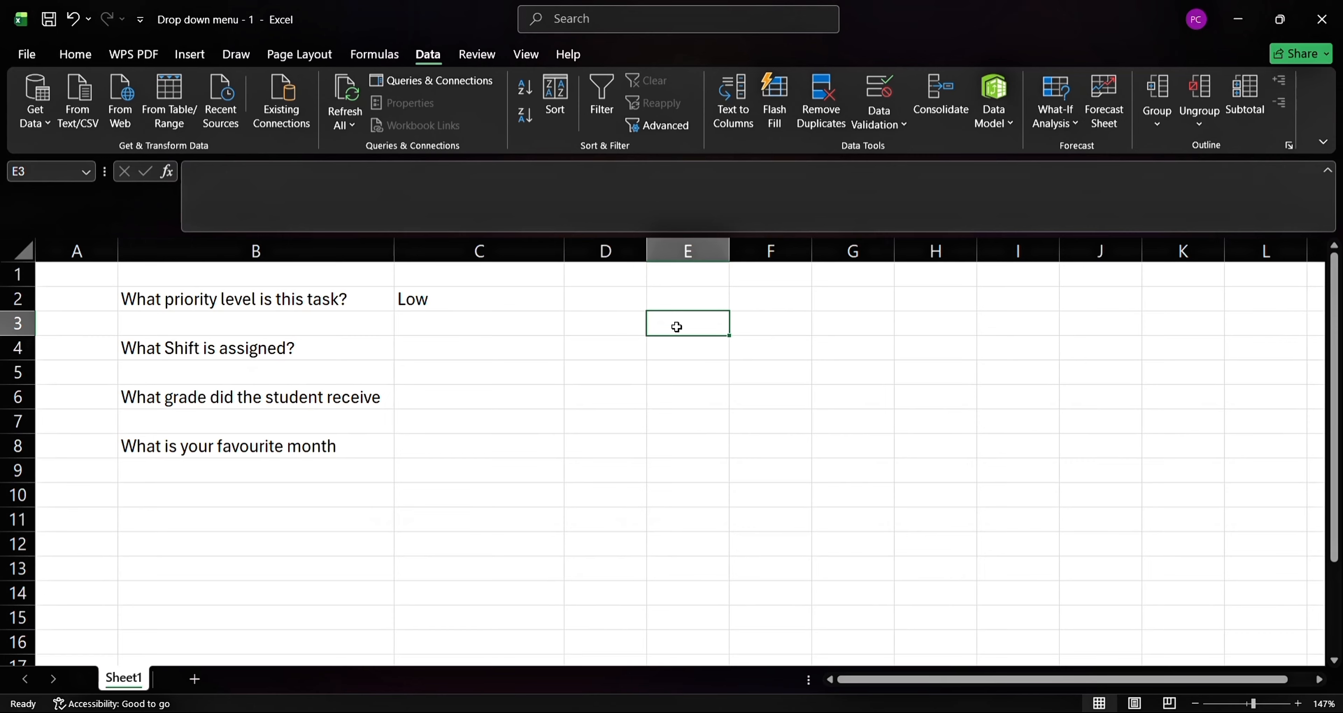
{"action": "left_click", "coordinate": [520, 300]}
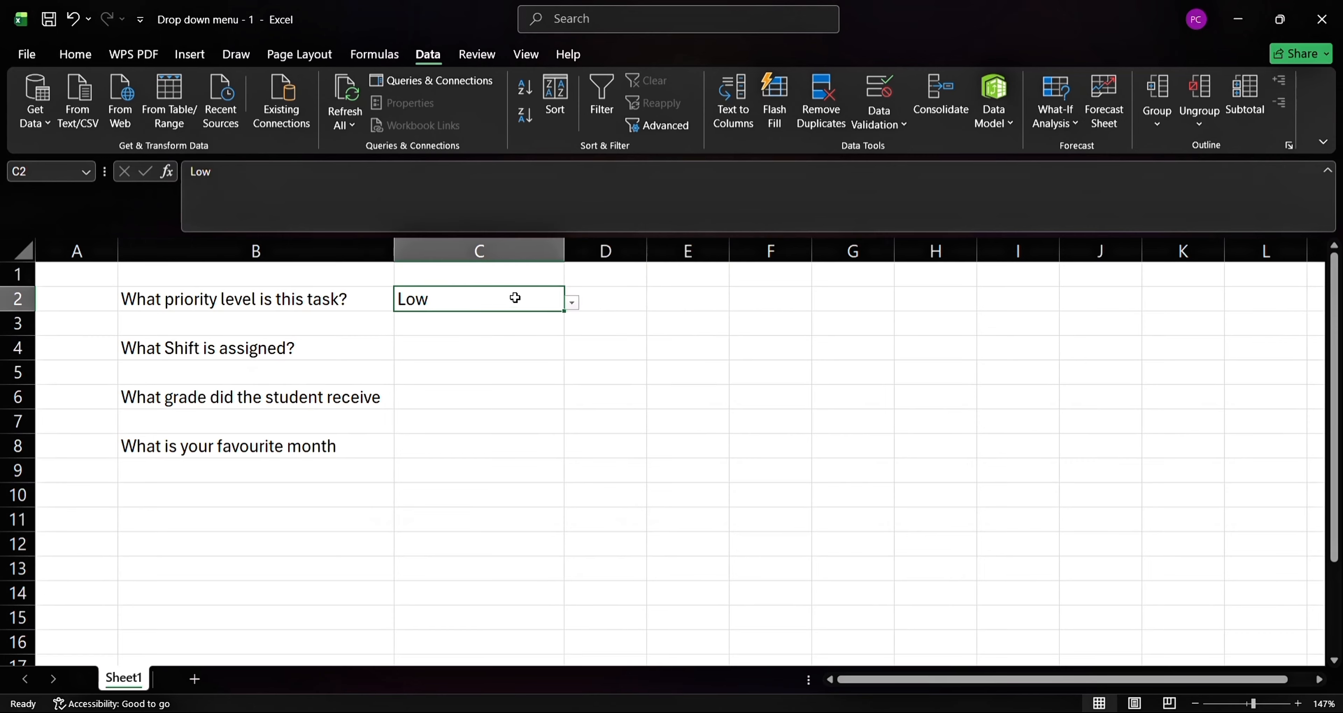
{"action": "left_click", "coordinate": [609, 315]}
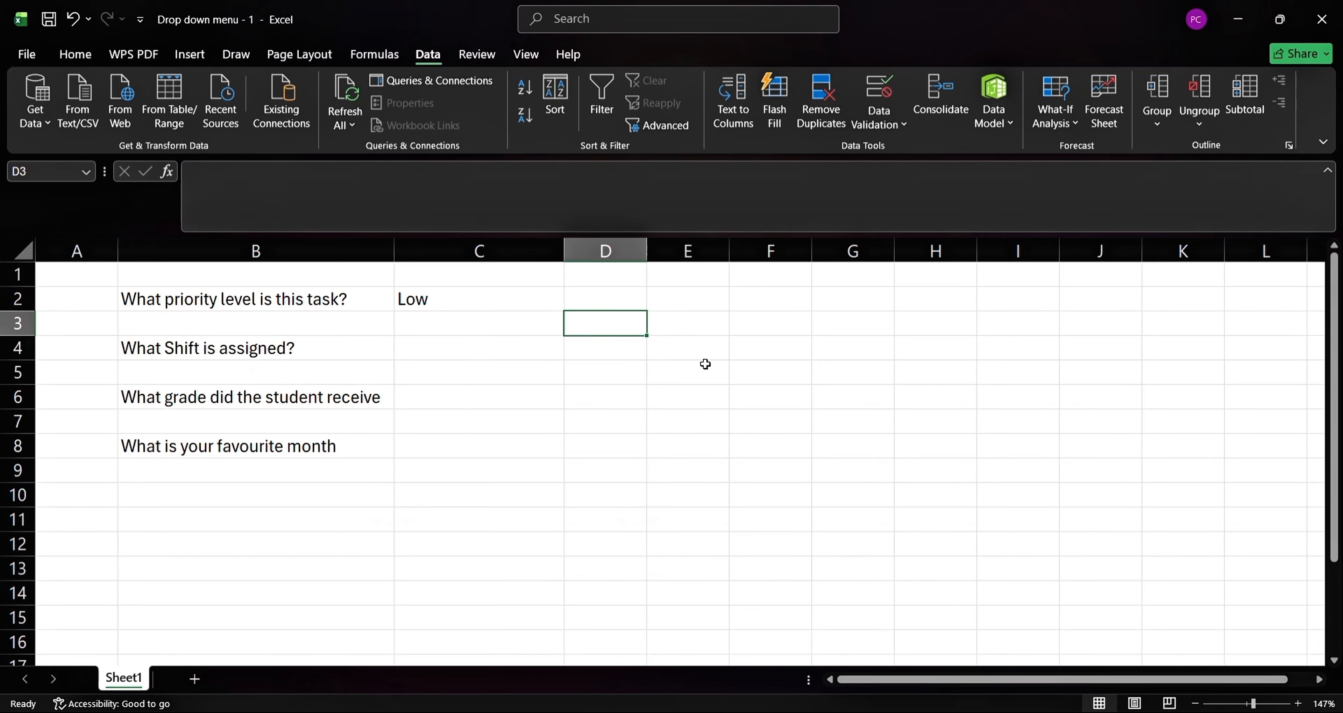
Give the priority-level answer cell C2 a grey fill colour.
{"action": "left_click", "coordinate": [488, 303]}
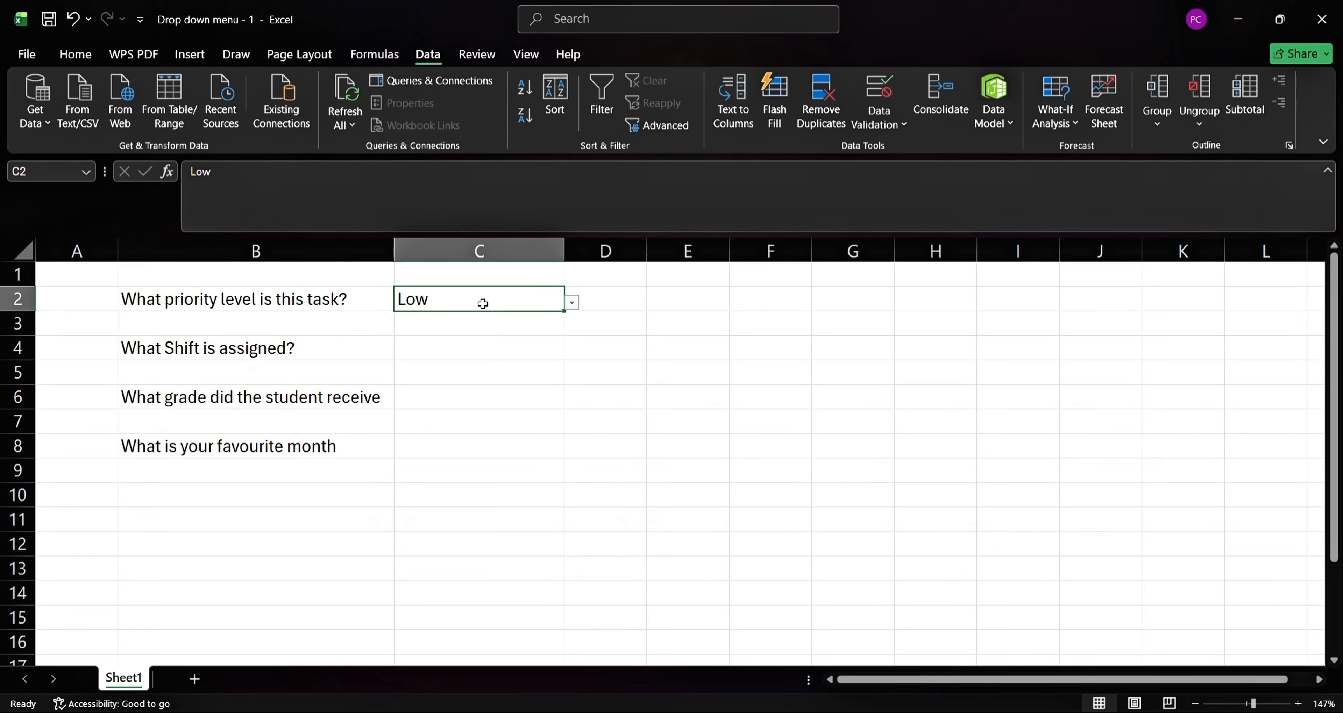
{"action": "left_click", "coordinate": [85, 56]}
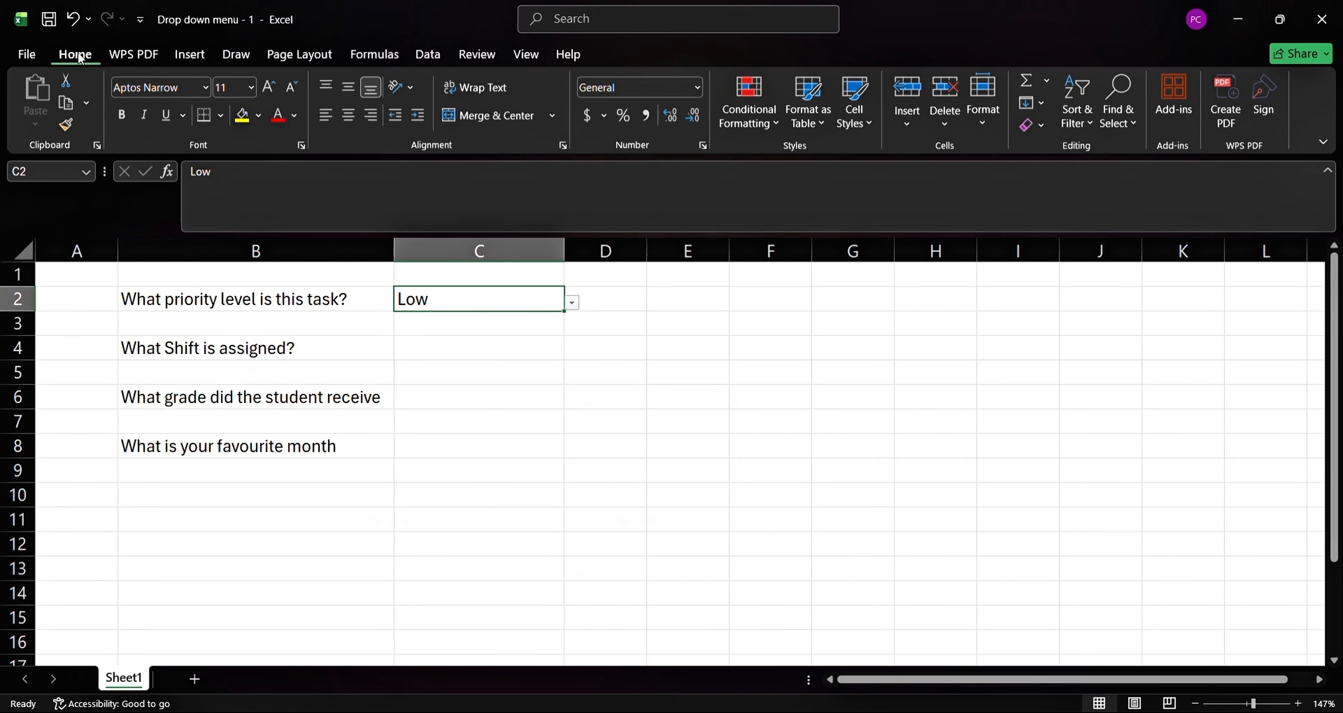
{"action": "left_click", "coordinate": [258, 118]}
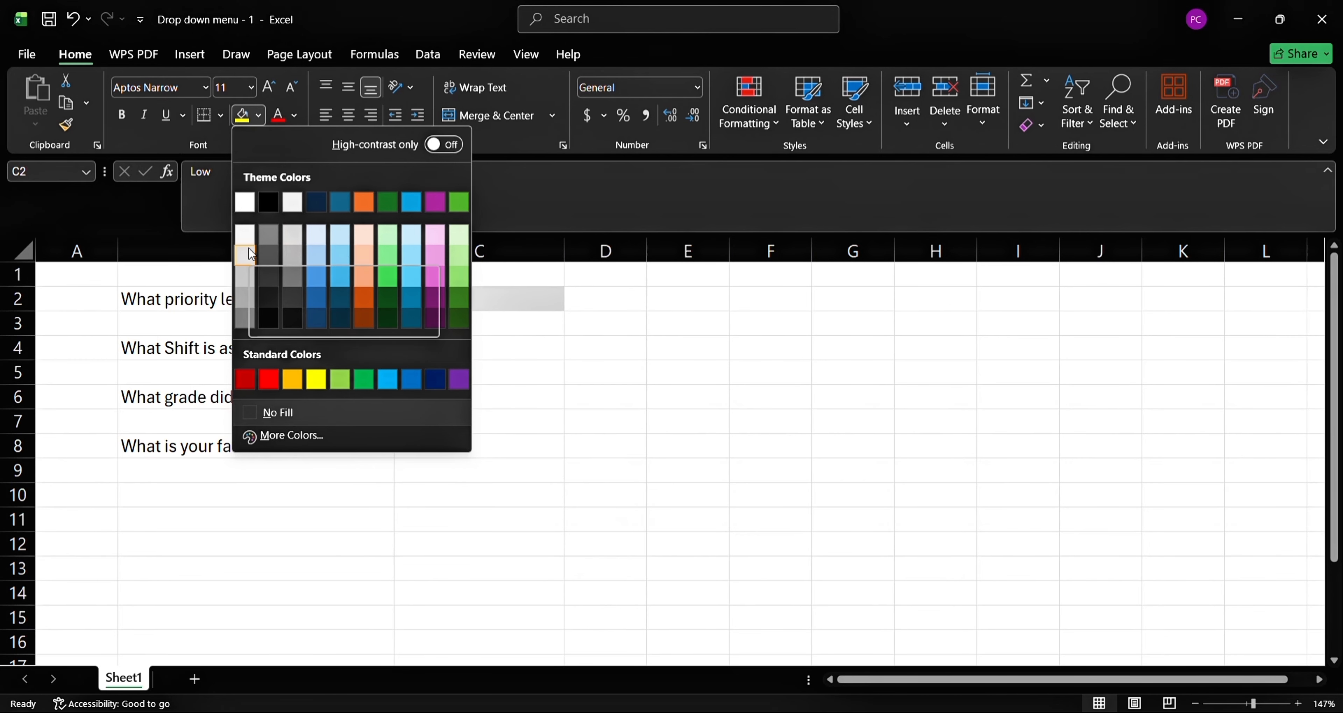
{"action": "left_click", "coordinate": [293, 256]}
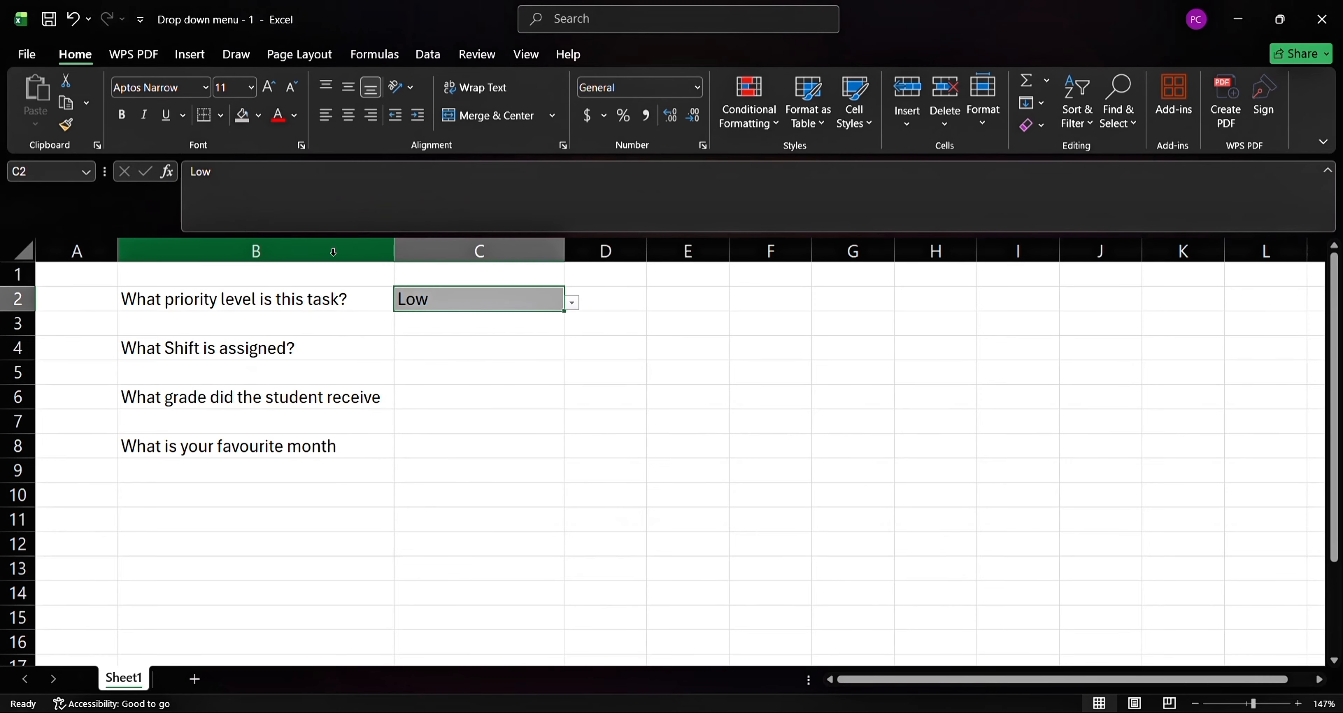
{"action": "left_click", "coordinate": [650, 439]}
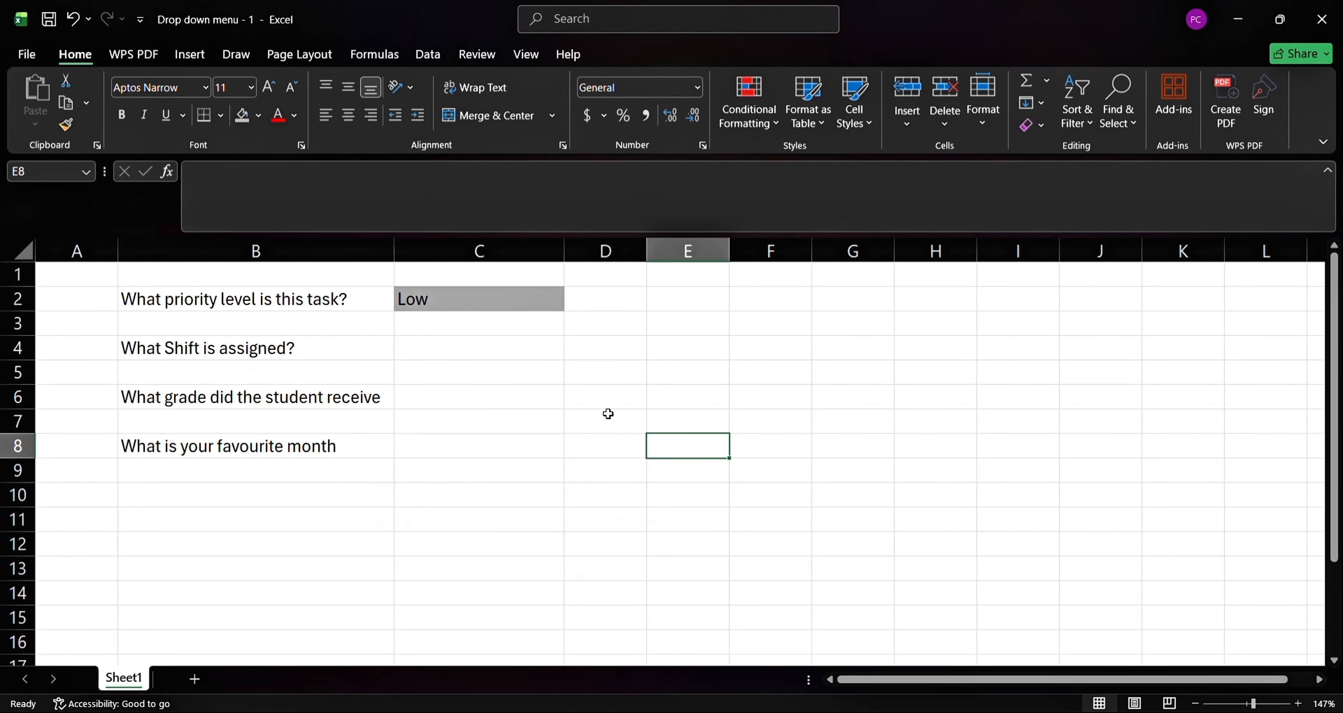
{"action": "left_click", "coordinate": [446, 303]}
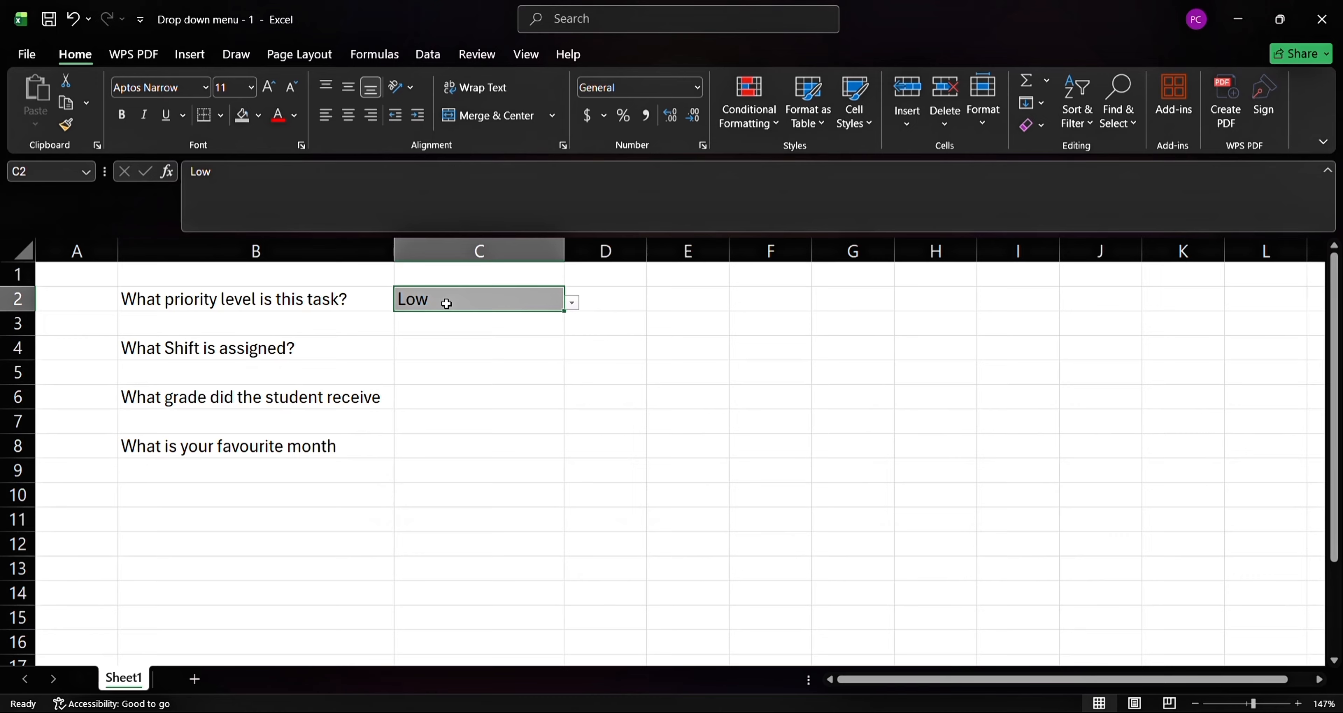
{"action": "double_click", "coordinate": [487, 302]}
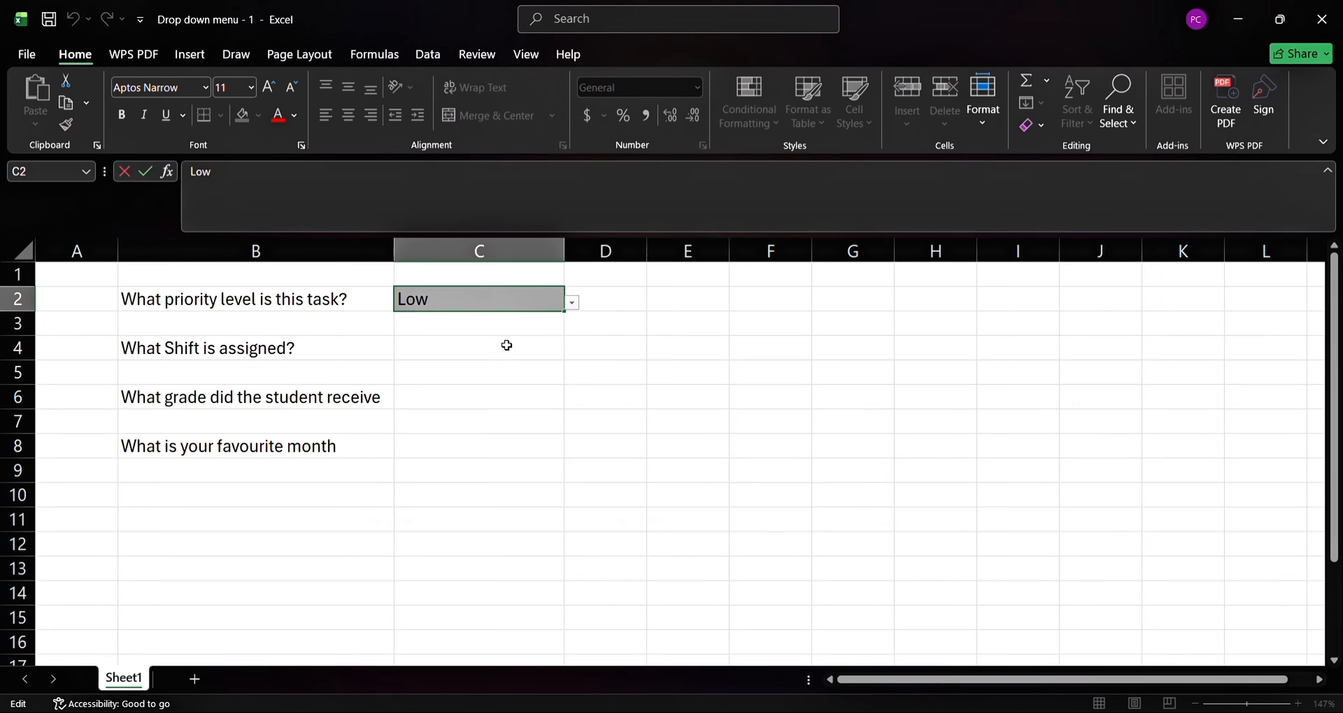
{"action": "key", "text": "Escape"}
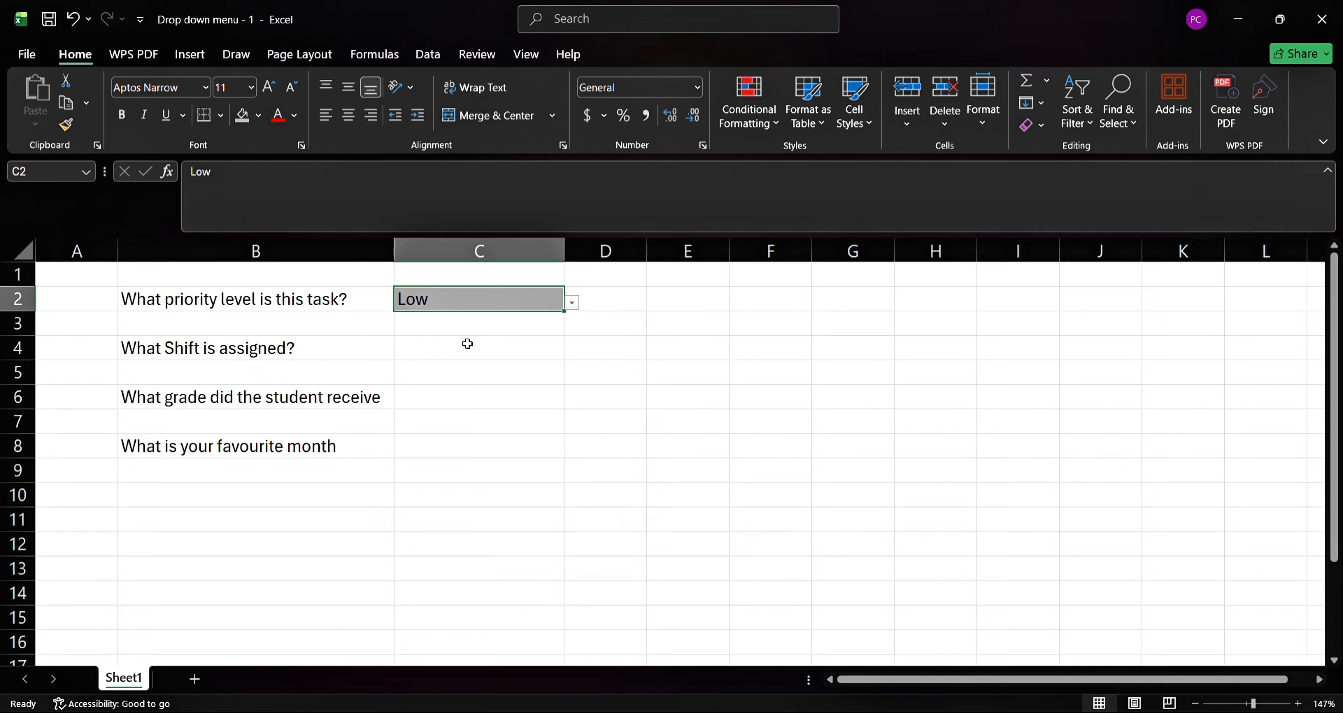
Add a data validation list to cell C4 with the options Morning, Afternoon, Evening, and view the drop-down's choices.
{"action": "left_click", "coordinate": [435, 353]}
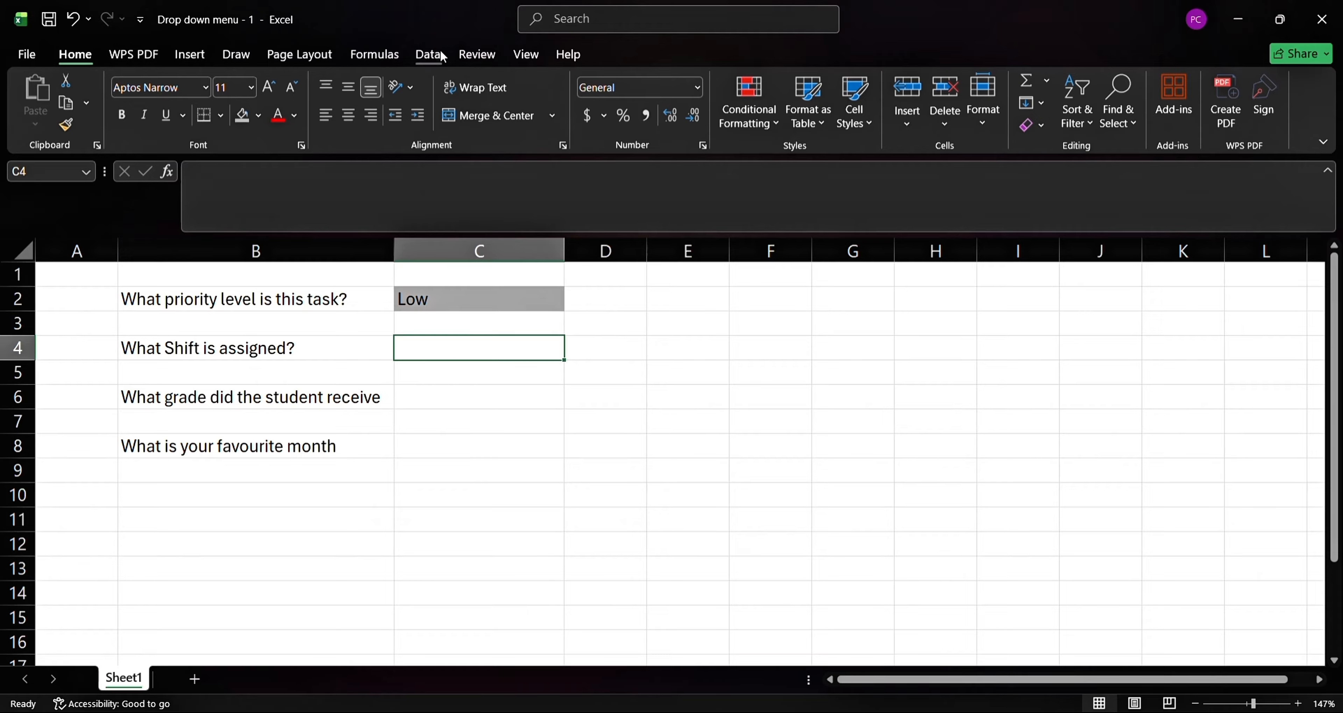
{"action": "left_click", "coordinate": [428, 54]}
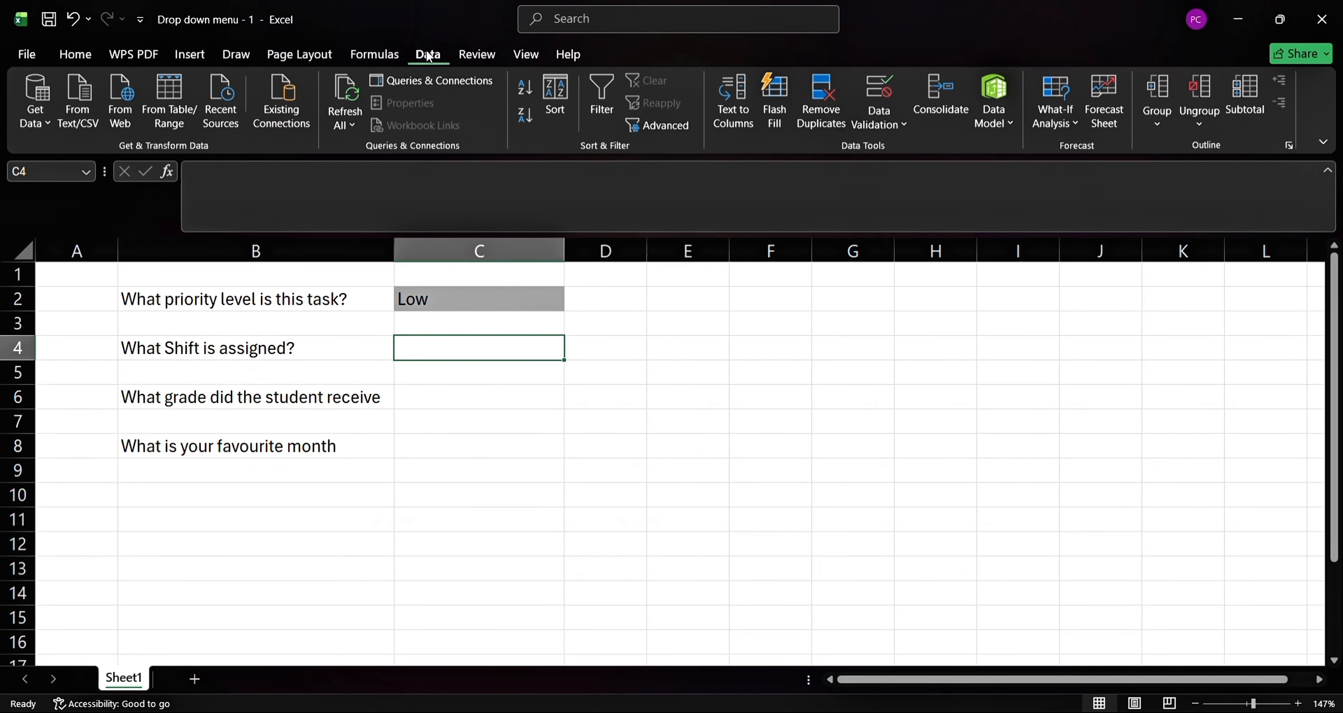
{"action": "left_click", "coordinate": [897, 125]}
{"action": "left_click", "coordinate": [923, 151]}
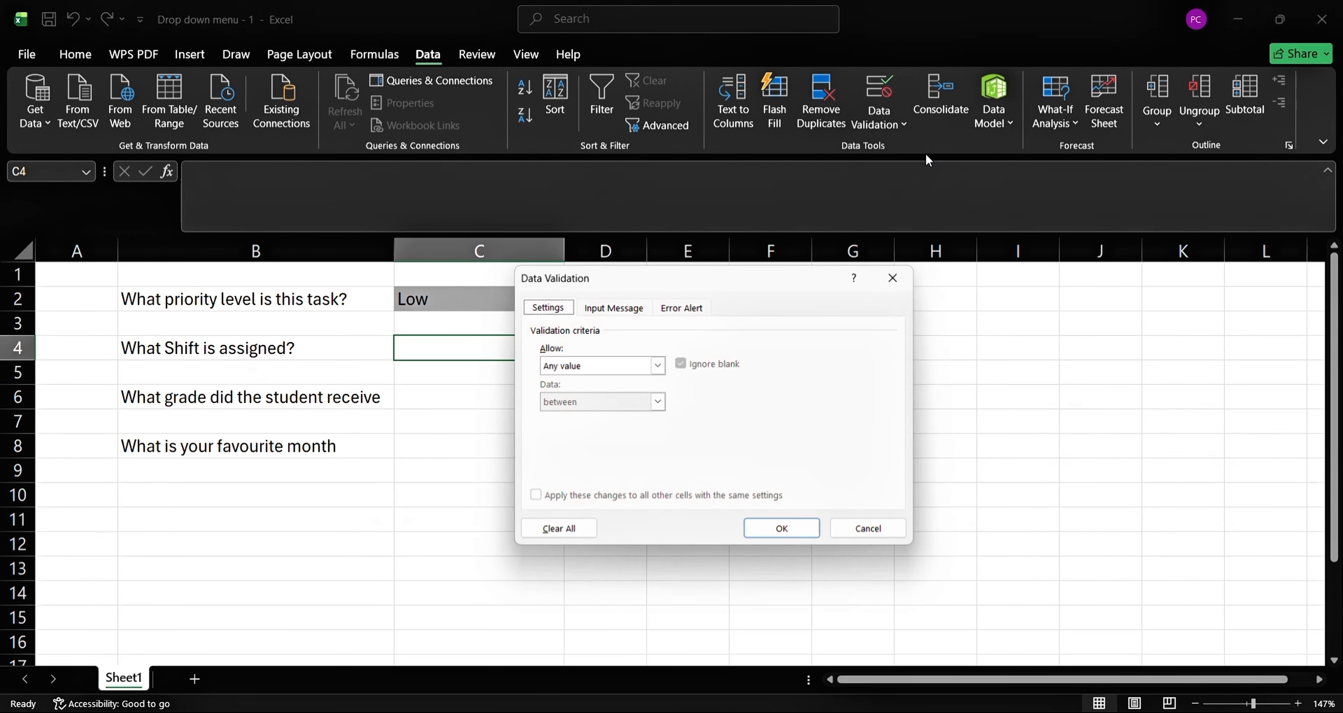
{"action": "left_click", "coordinate": [658, 365]}
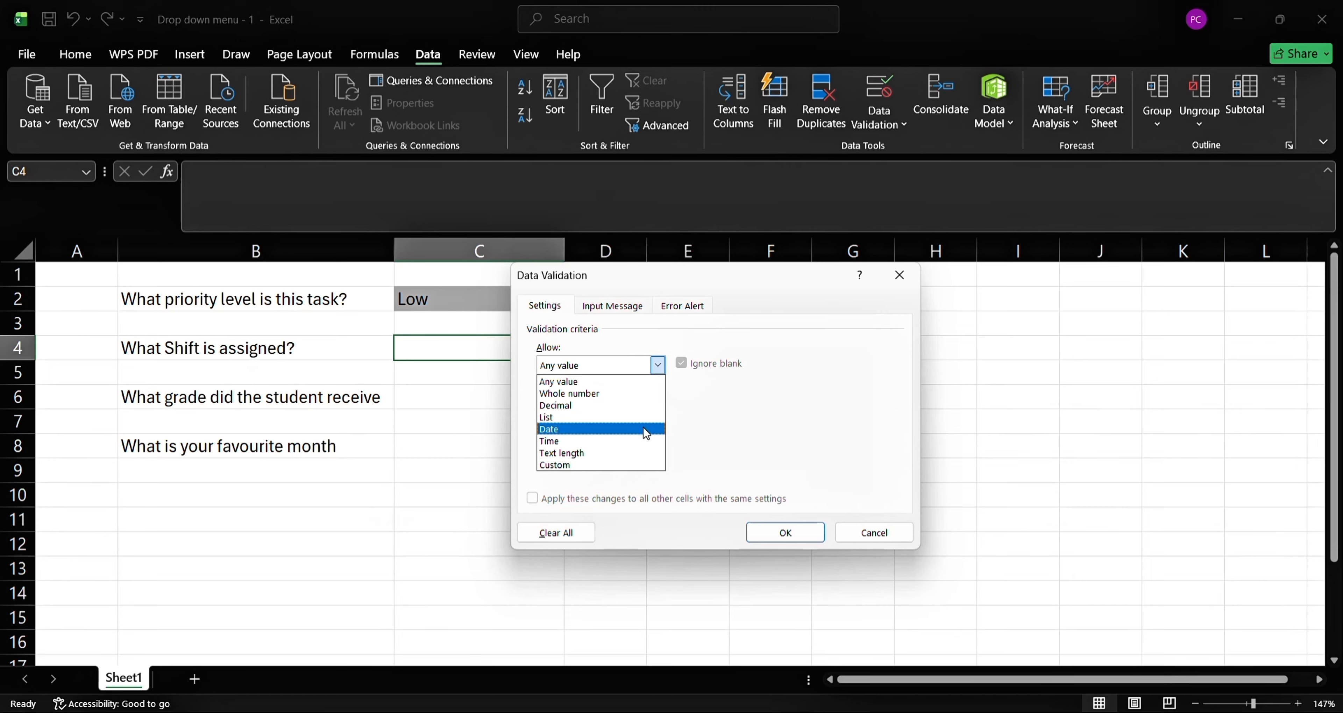
{"action": "left_click", "coordinate": [599, 417]}
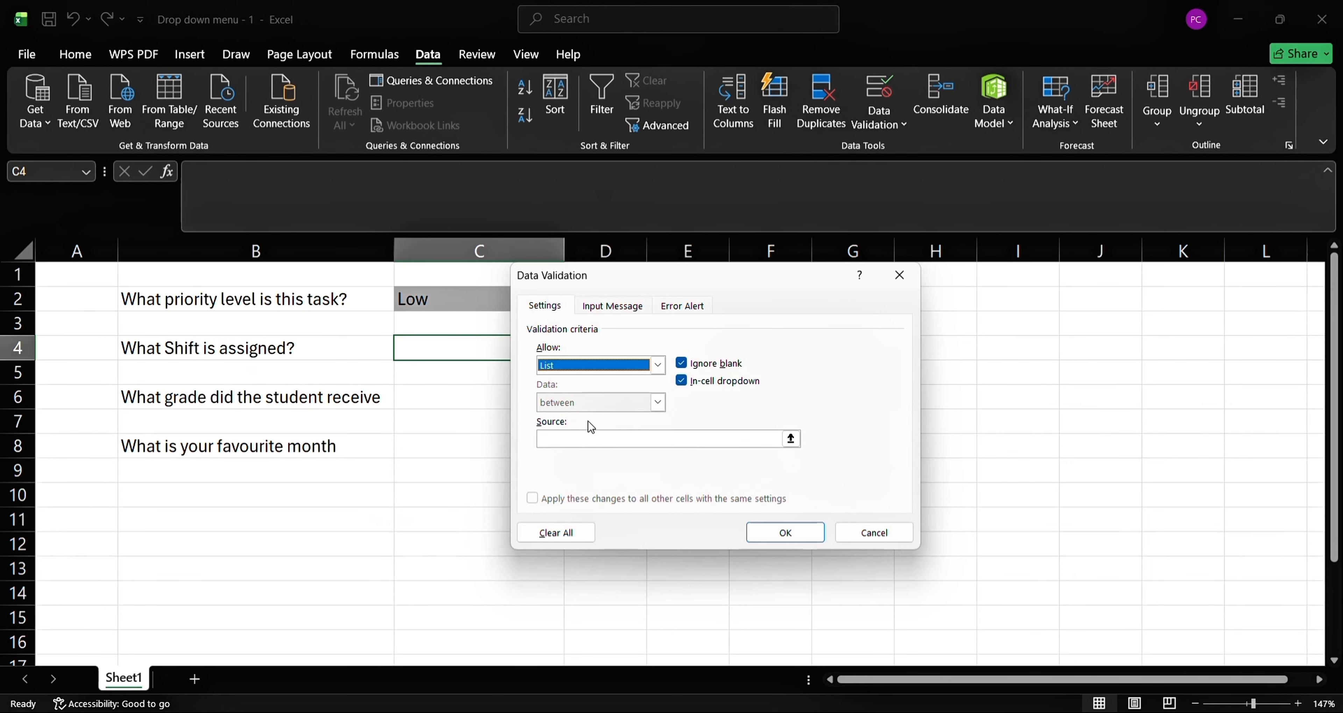
{"action": "left_click", "coordinate": [594, 439]}
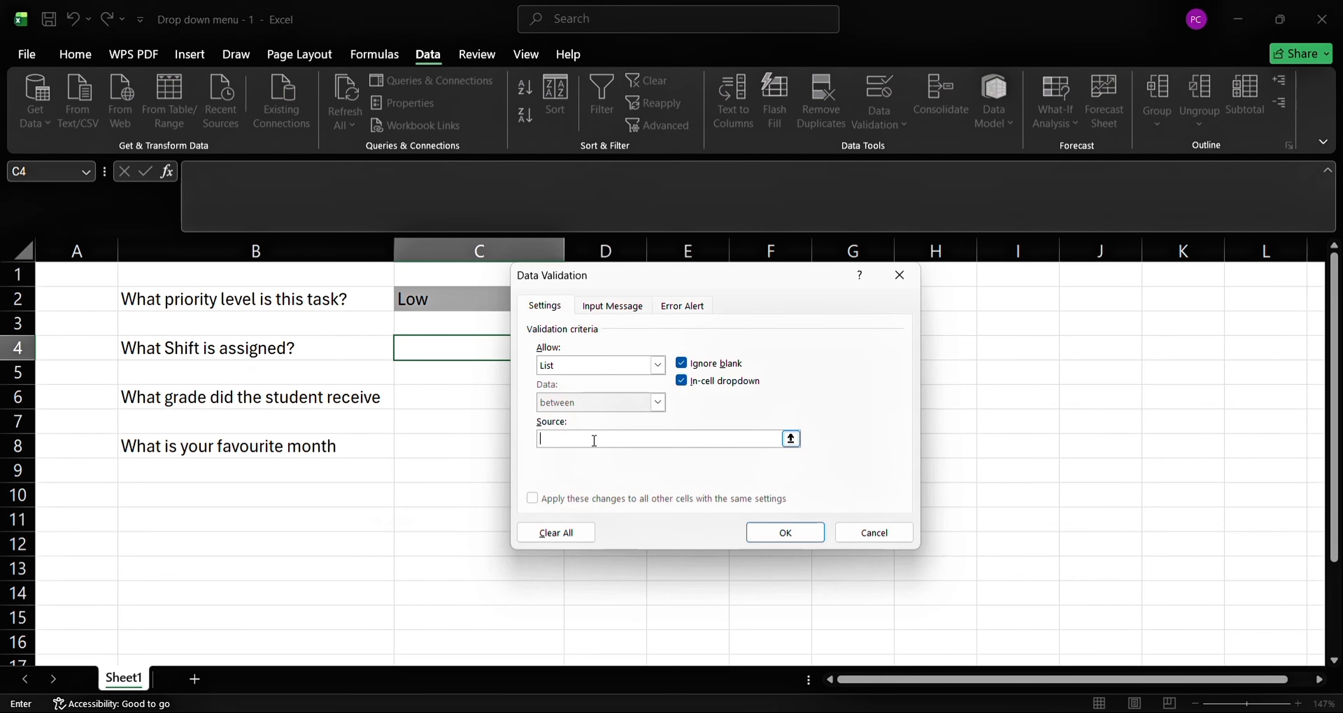
{"action": "type", "text": "Morning, Afternoon, Evening"}
{"action": "left_click", "coordinate": [785, 533]}
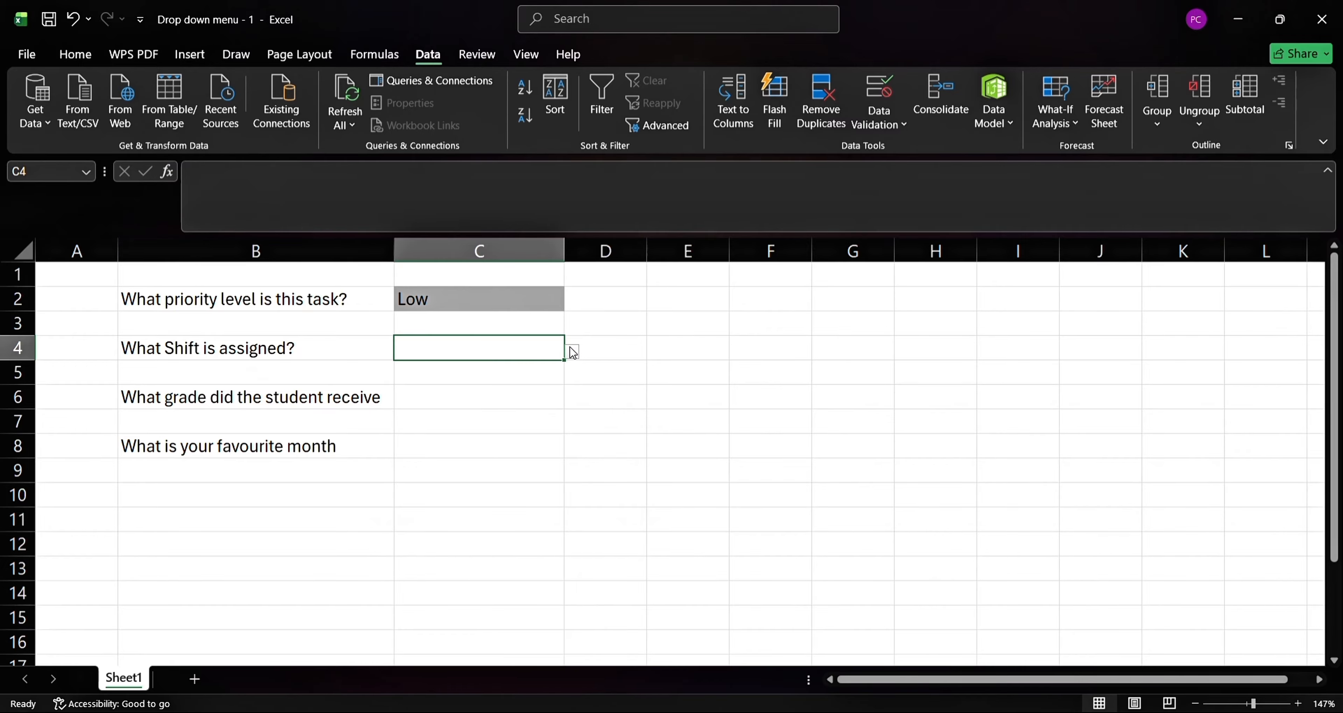
{"action": "left_click", "coordinate": [573, 353]}
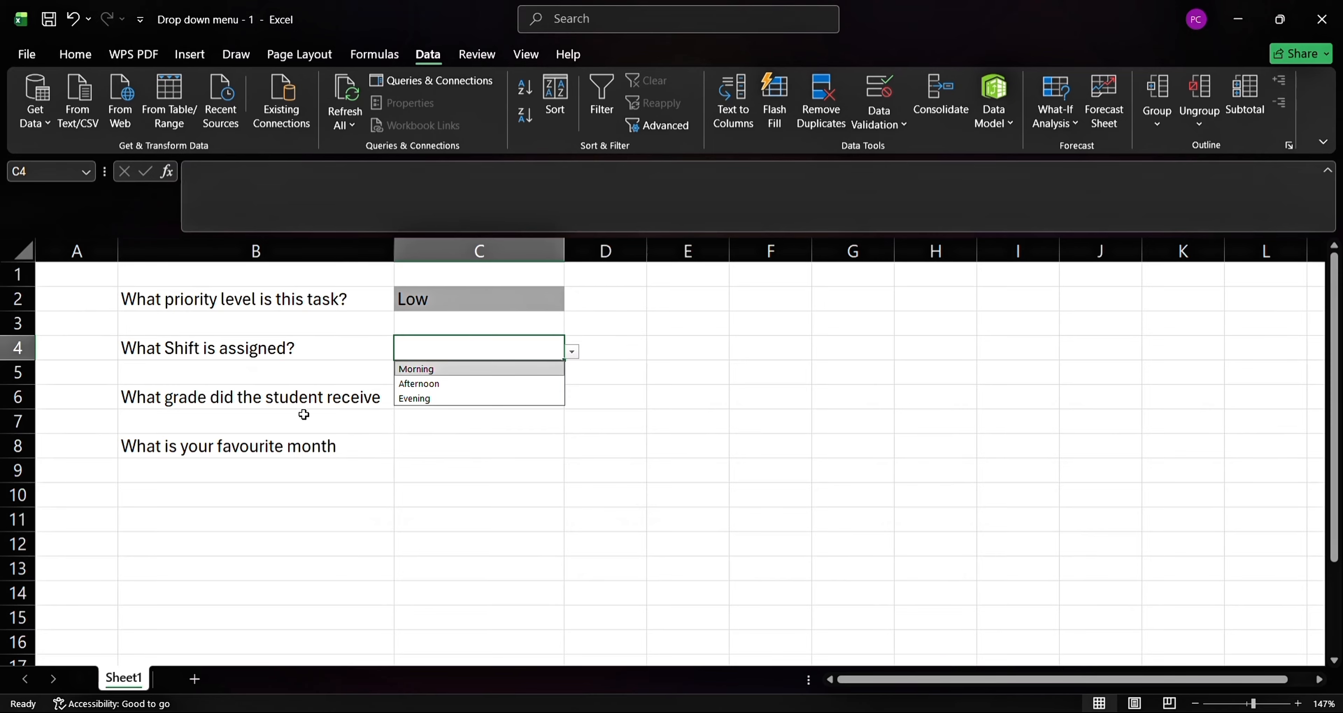
{"action": "left_click", "coordinate": [464, 461]}
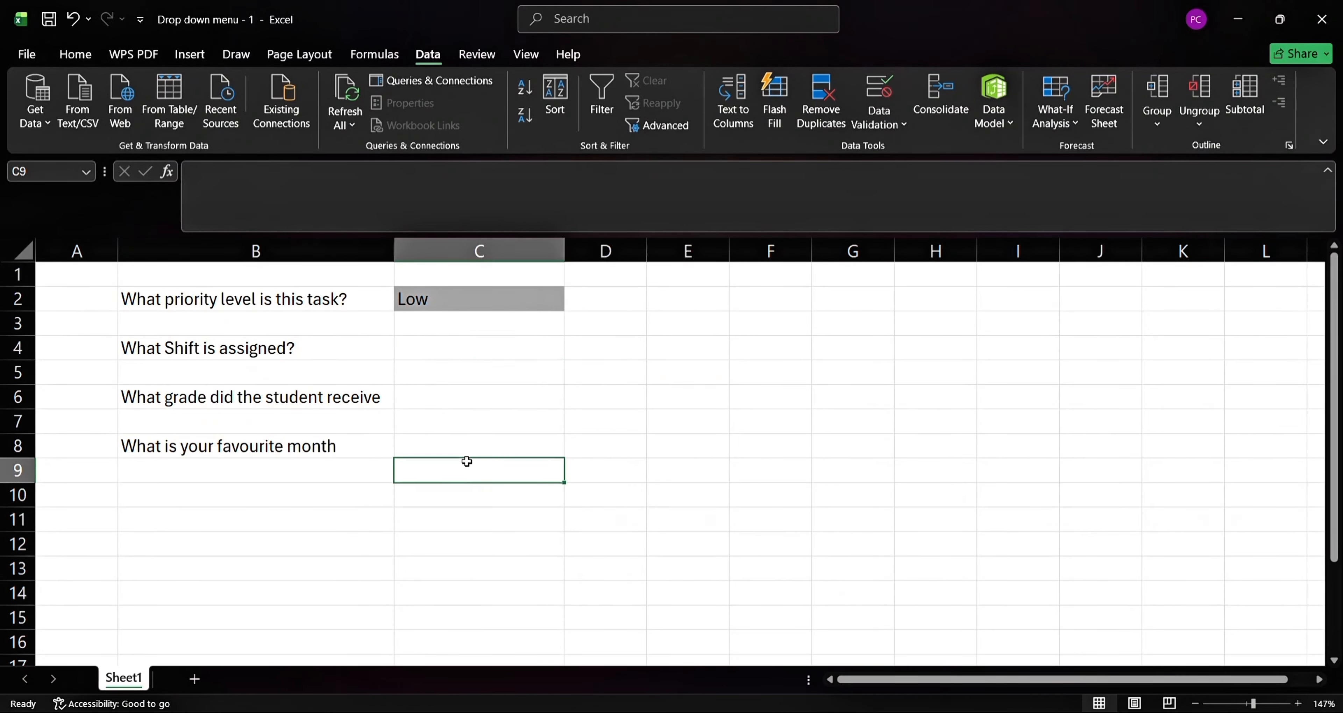
{"action": "left_click", "coordinate": [475, 450]}
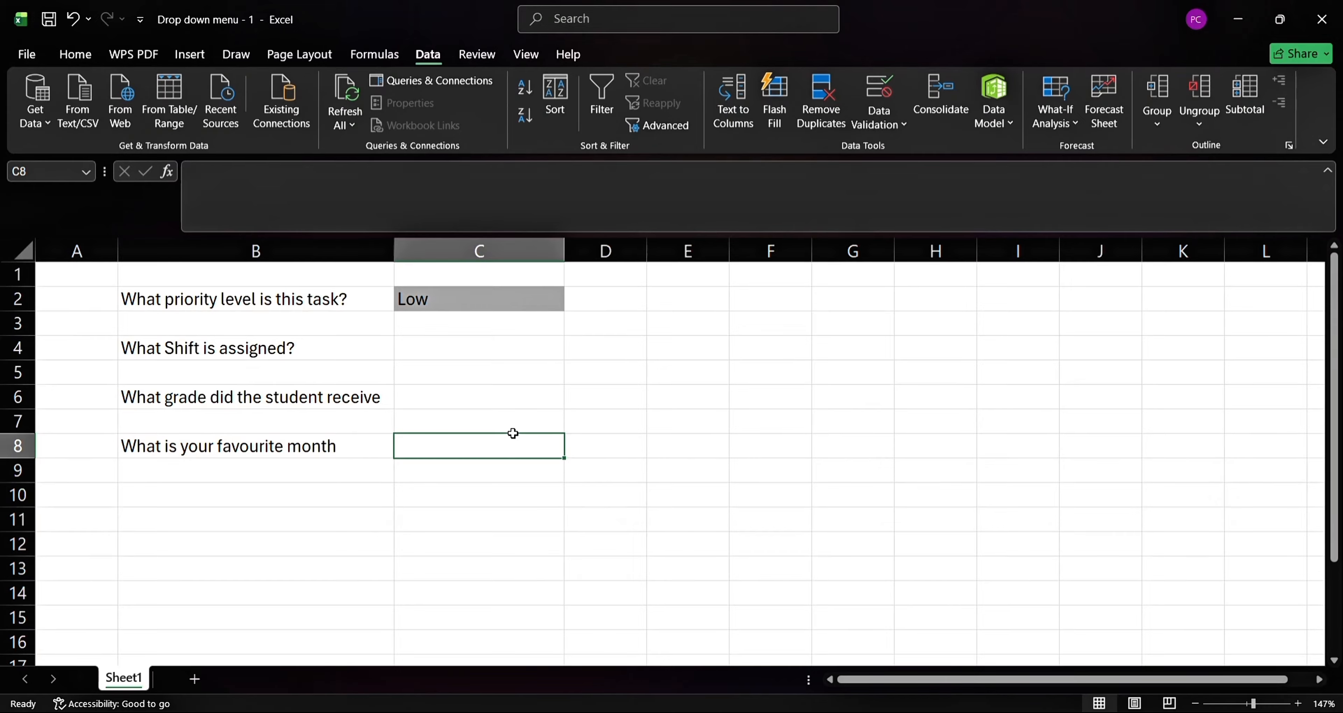
{"action": "left_click", "coordinate": [900, 127]}
{"action": "left_click", "coordinate": [920, 149]}
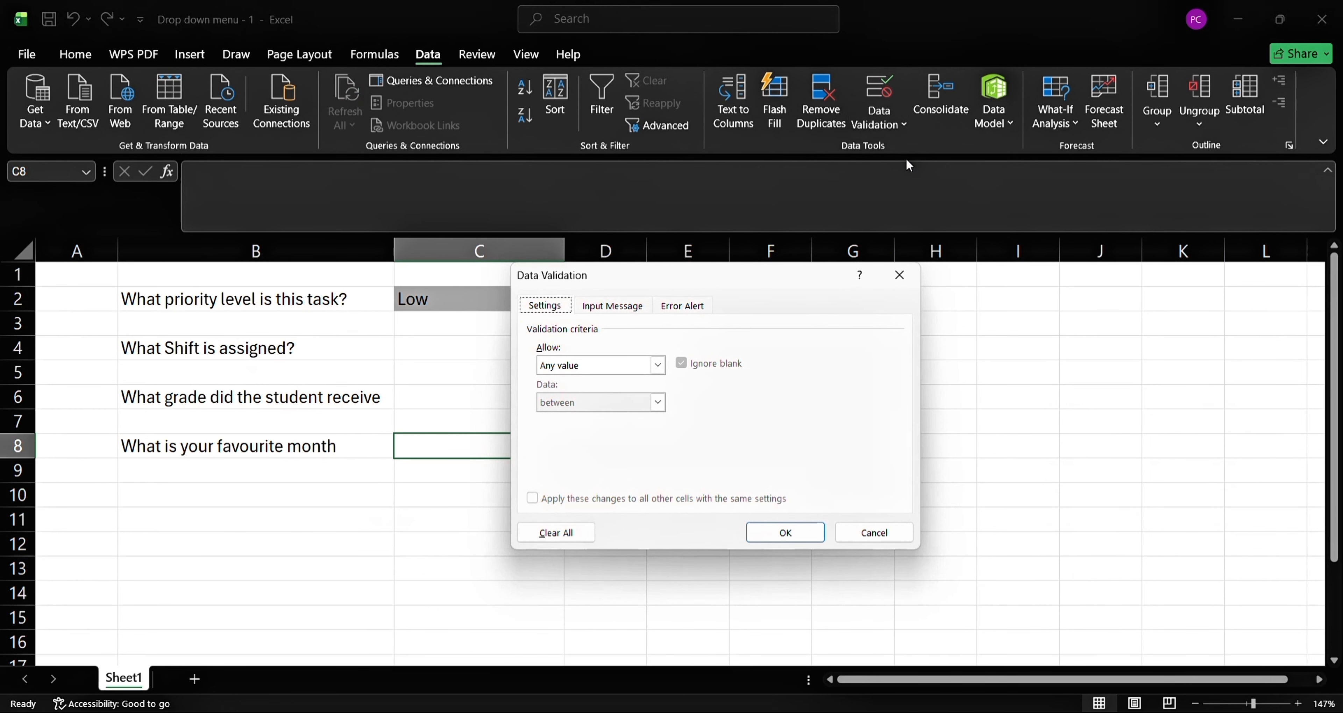
{"action": "left_click", "coordinate": [658, 365]}
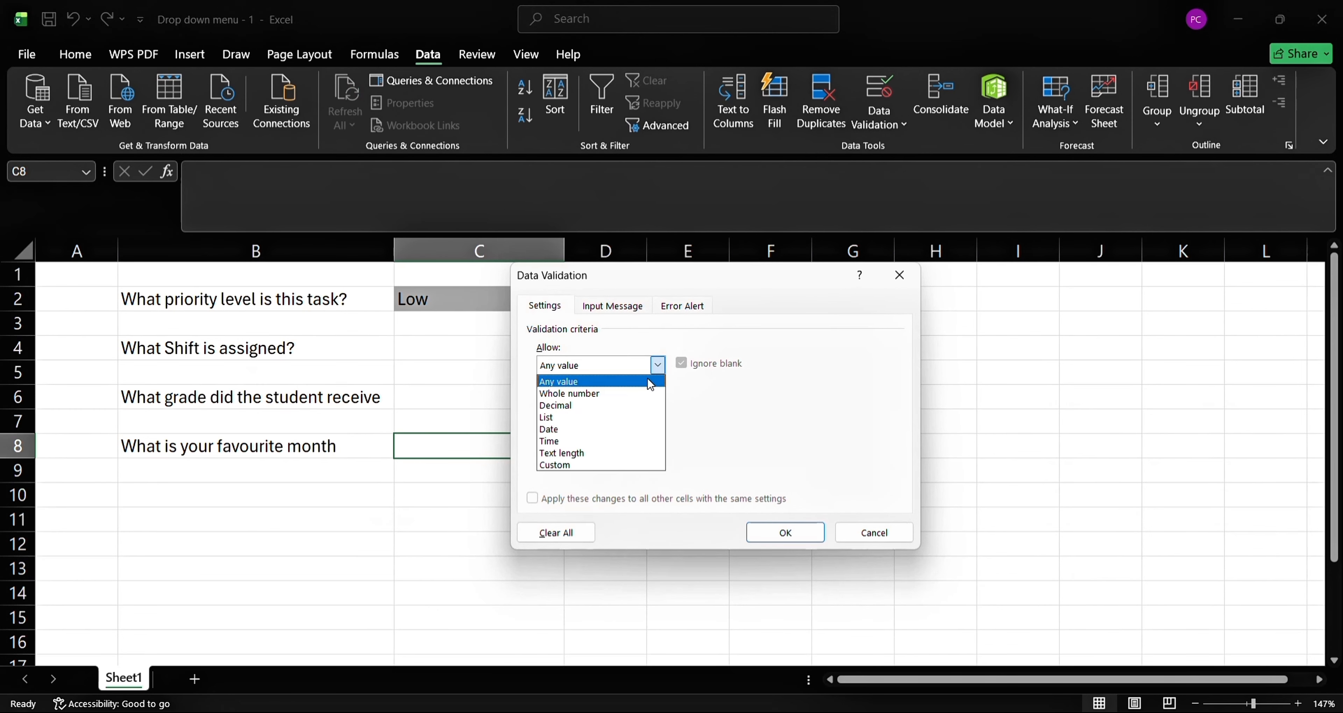
{"action": "left_click", "coordinate": [621, 417]}
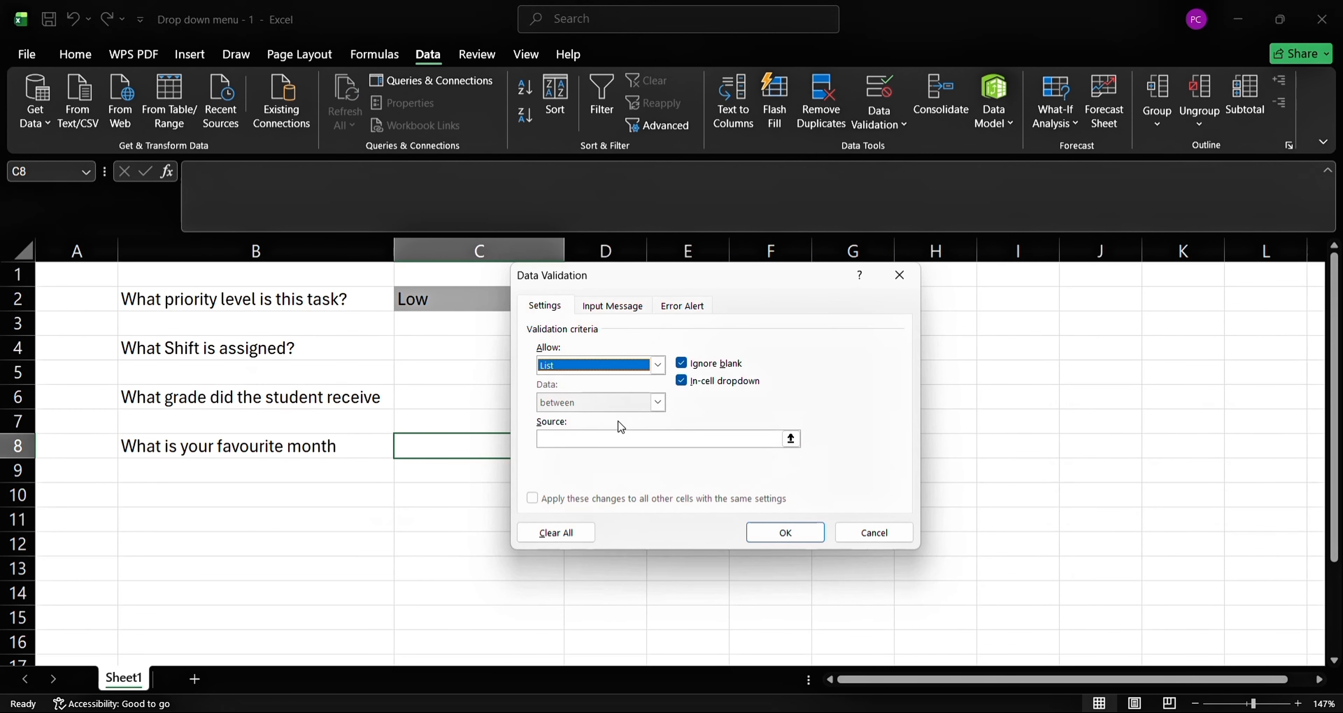
{"action": "left_click", "coordinate": [725, 444]}
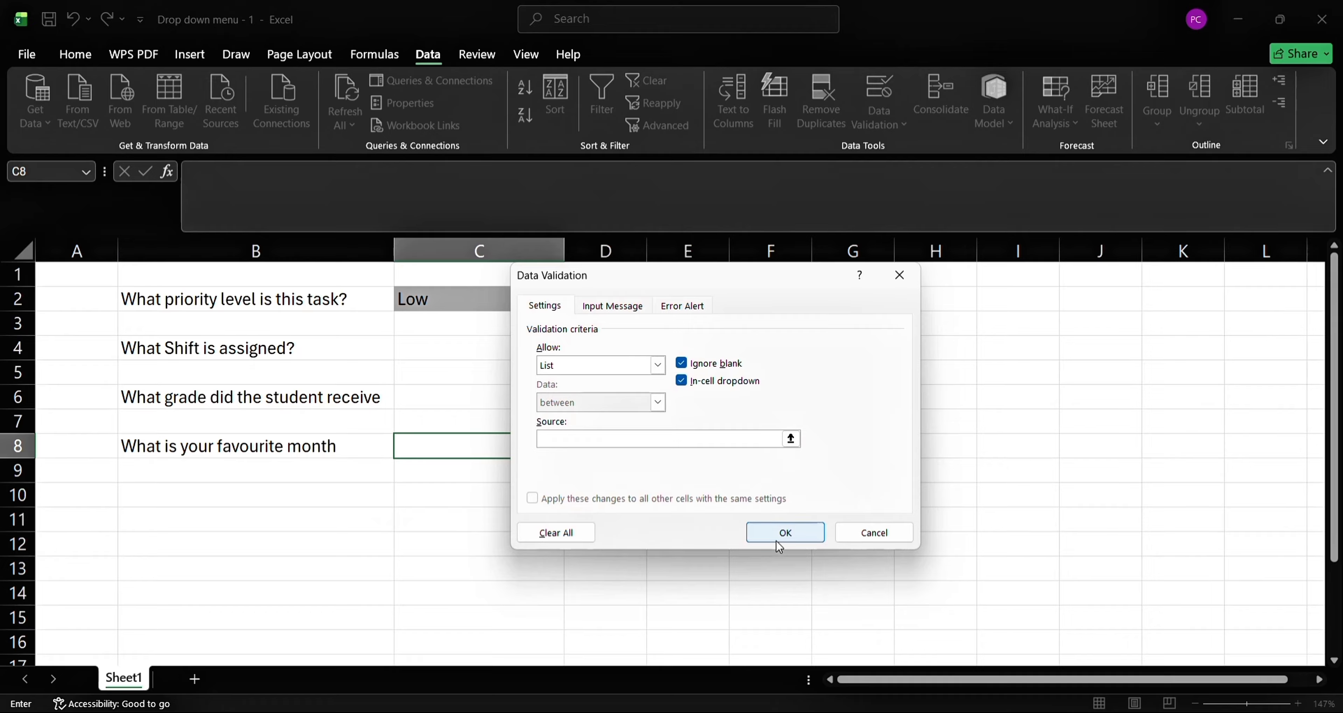
{"action": "left_click", "coordinate": [845, 542]}
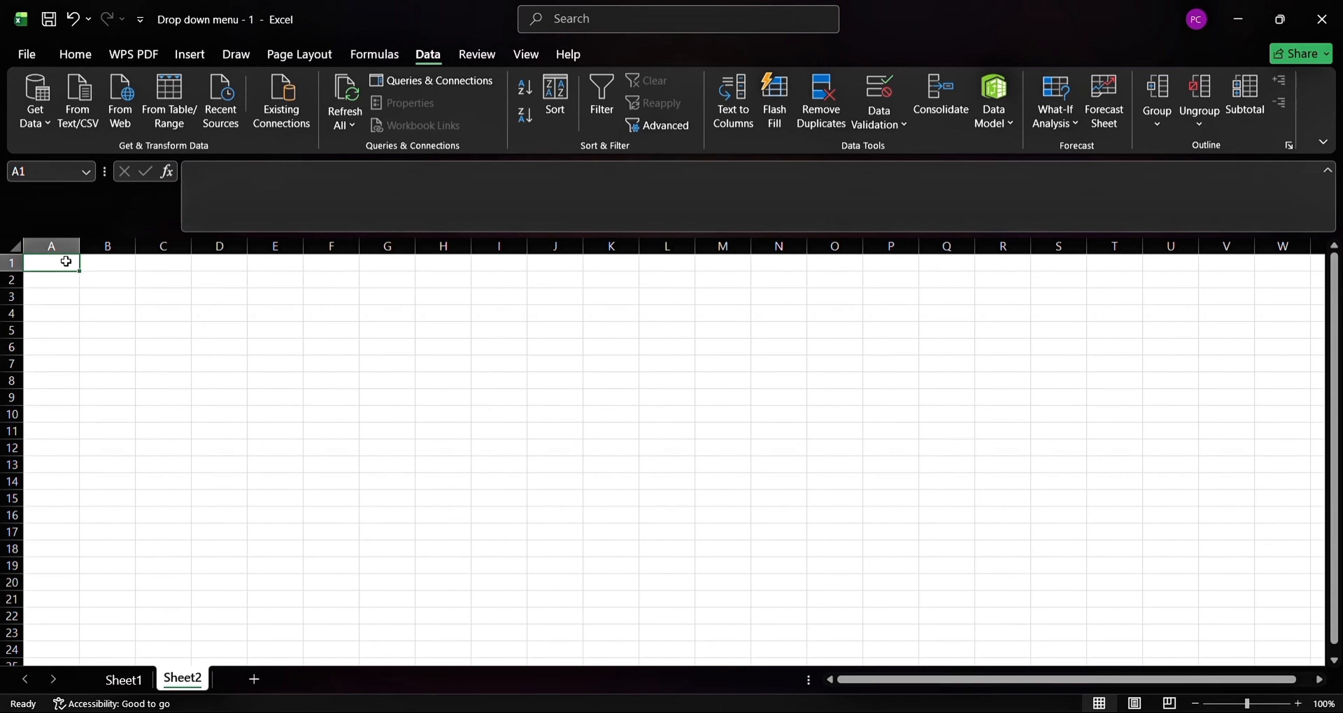
On a new worksheet, enter the header Months in A1 and Jan, Feb, Mar, Apr, May, June in A2 to A7.
{"action": "type", "text": "Mon"}
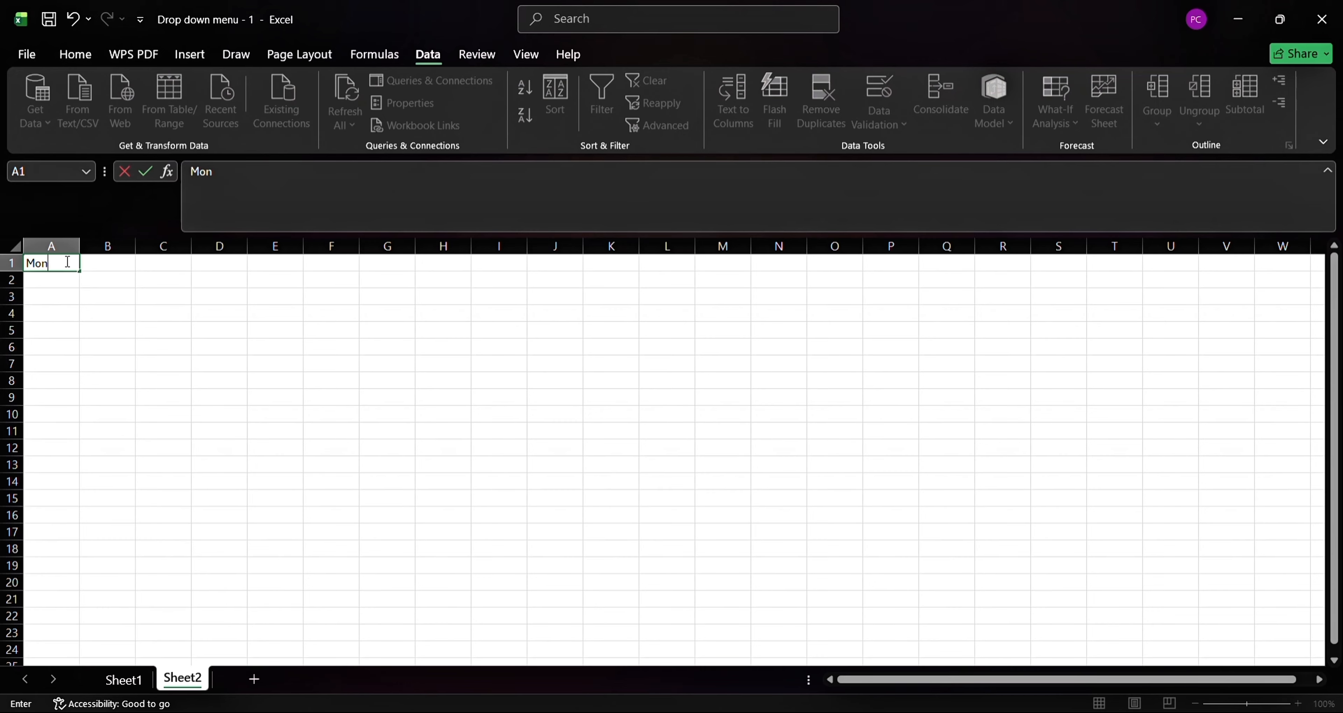
{"action": "type", "text": "ths"}
{"action": "key", "text": "Return"}
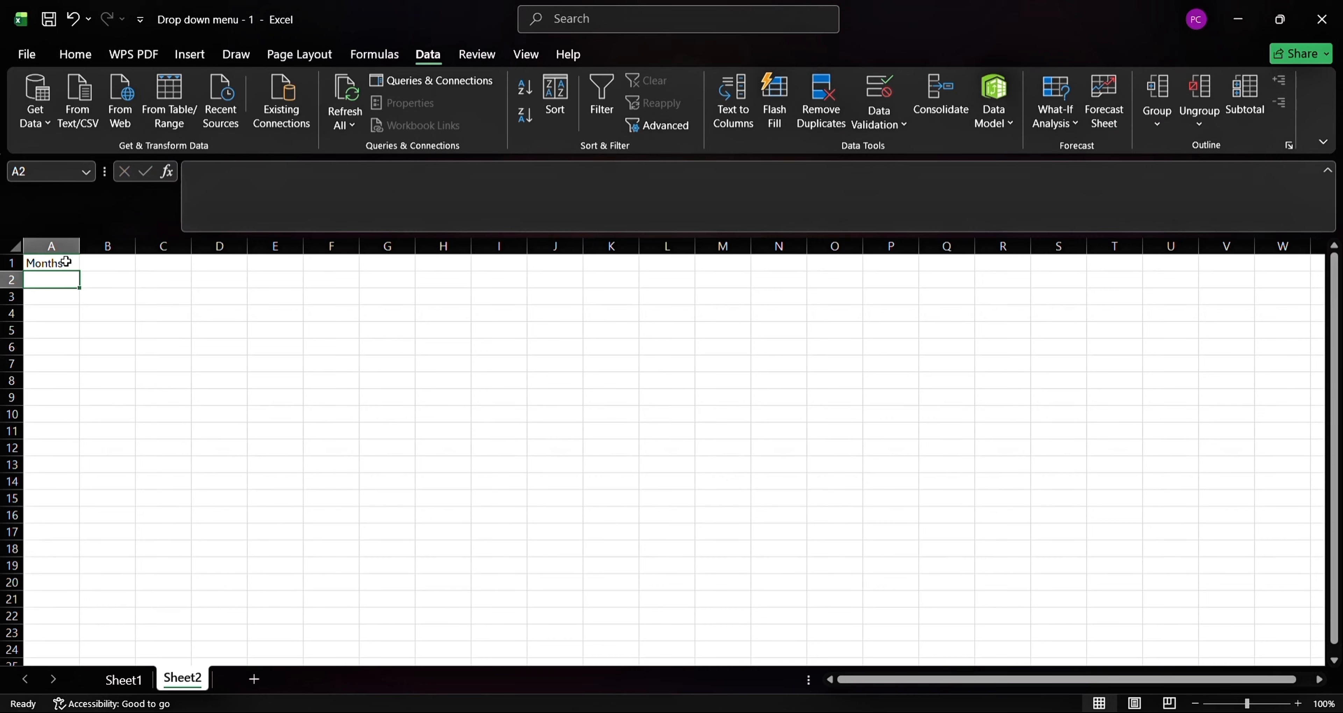
{"action": "type", "text": "Jan"}
{"action": "key", "text": "Return"}
{"action": "type", "text": "Feb"}
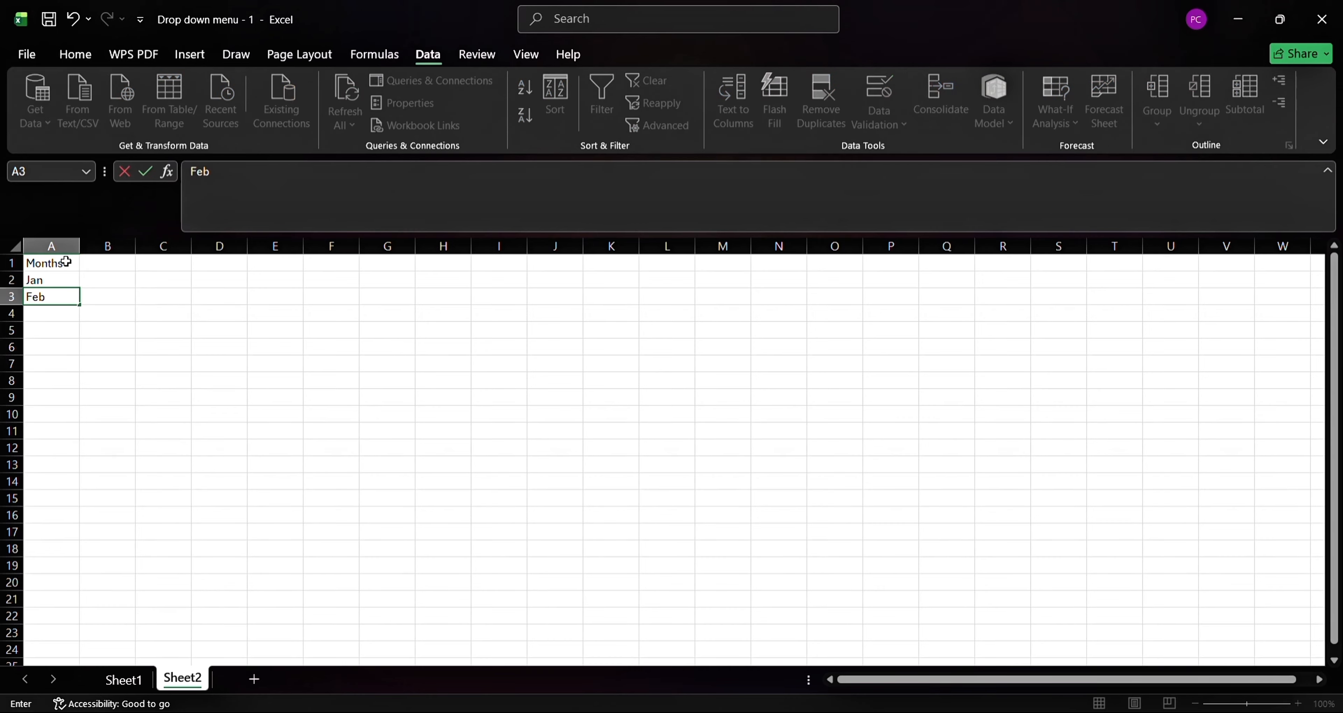
{"action": "key", "text": "Return"}
{"action": "type", "text": "Mar"}
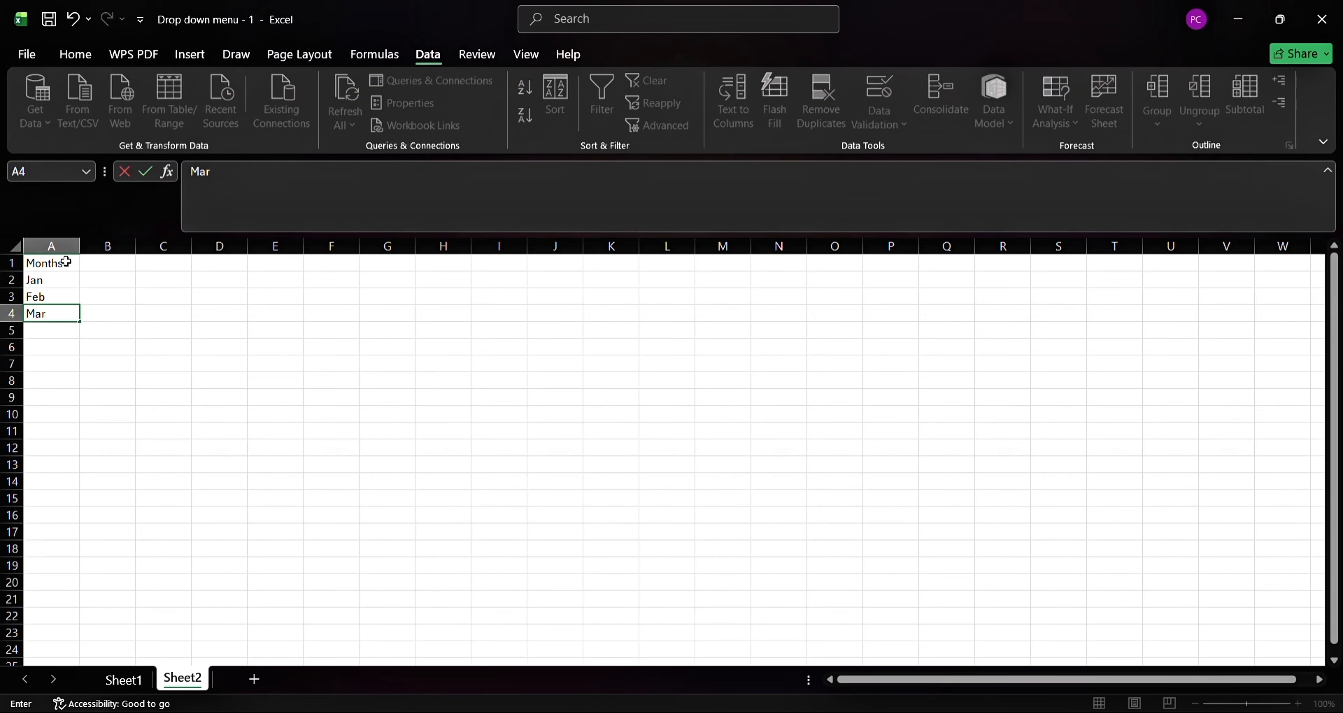
{"action": "key", "text": "Return"}
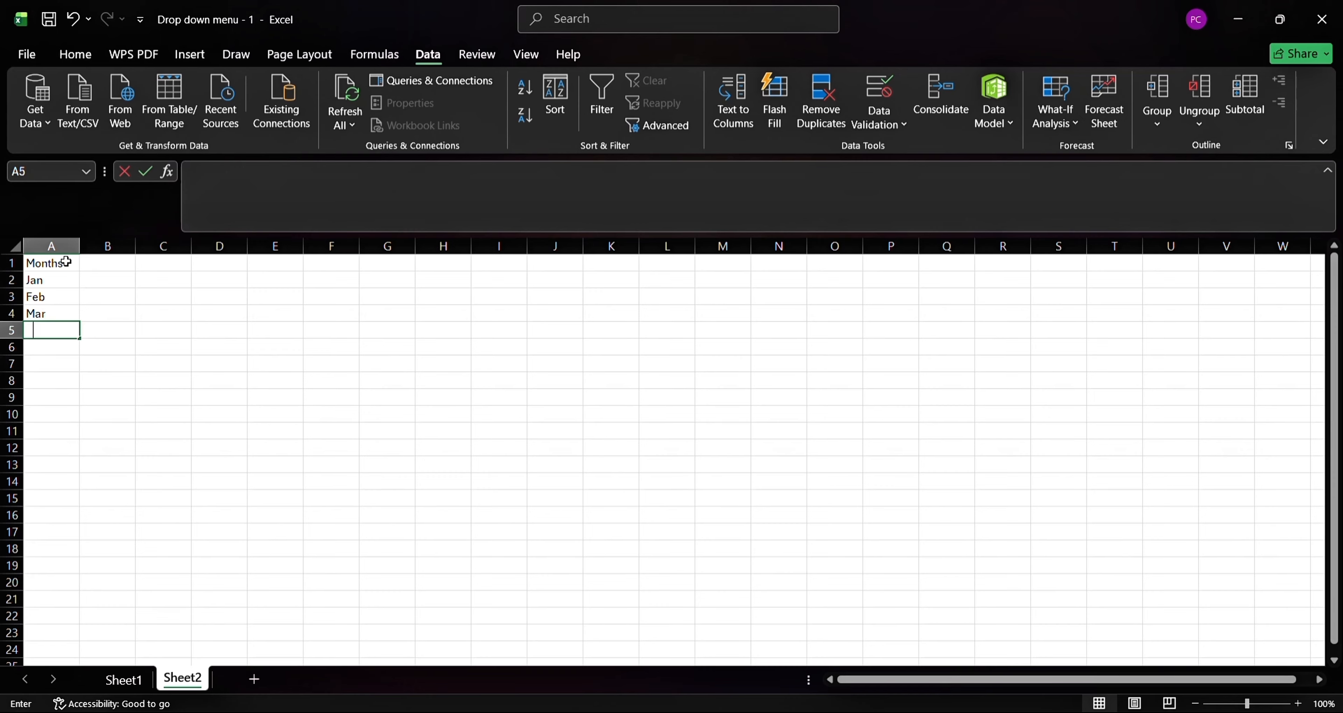
{"action": "type", "text": "Apr"}
{"action": "key", "text": "Return"}
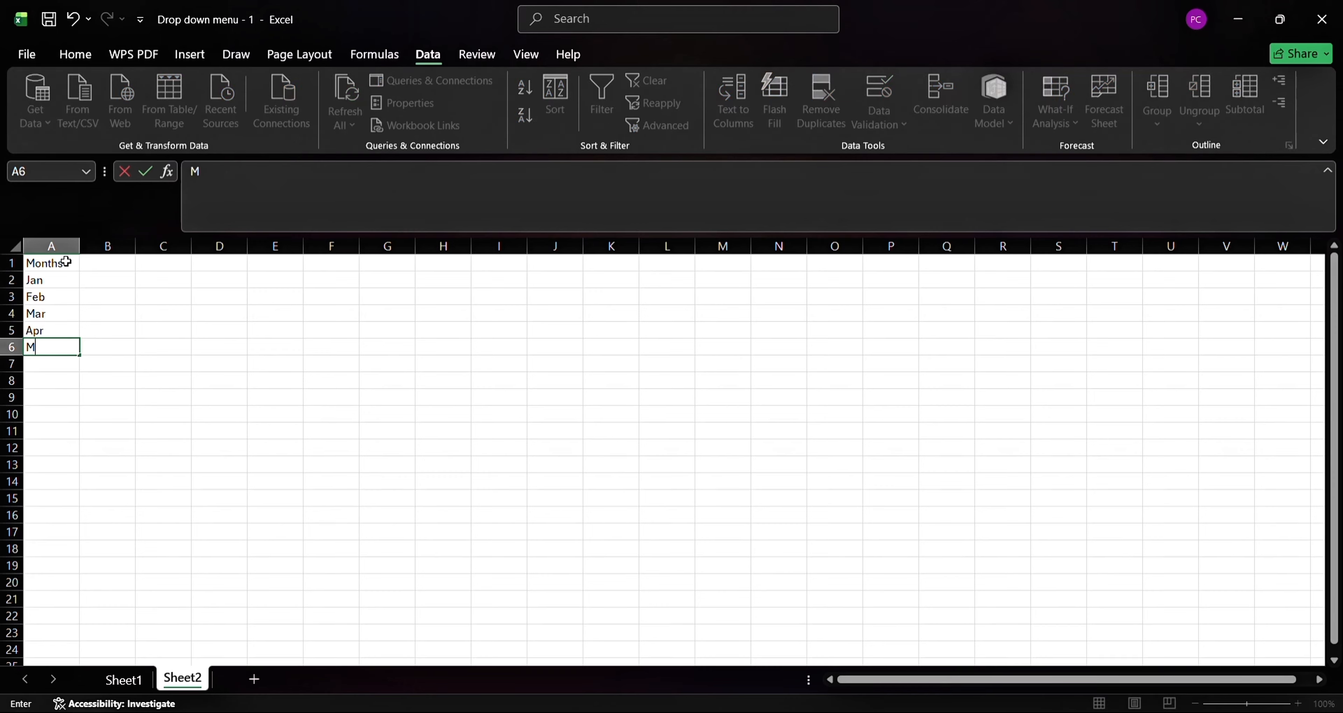
{"action": "type", "text": "May"}
{"action": "key", "text": "Return"}
{"action": "type", "text": "June"}
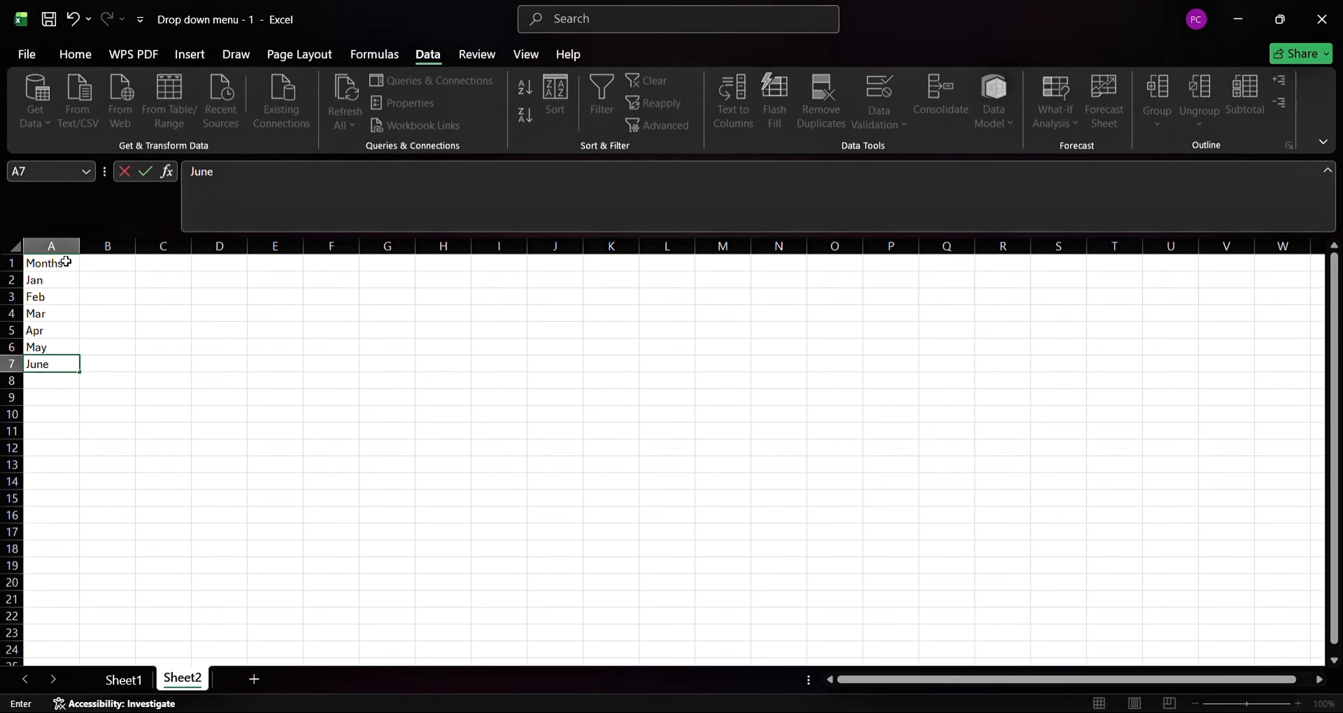
{"action": "key", "text": "Return"}
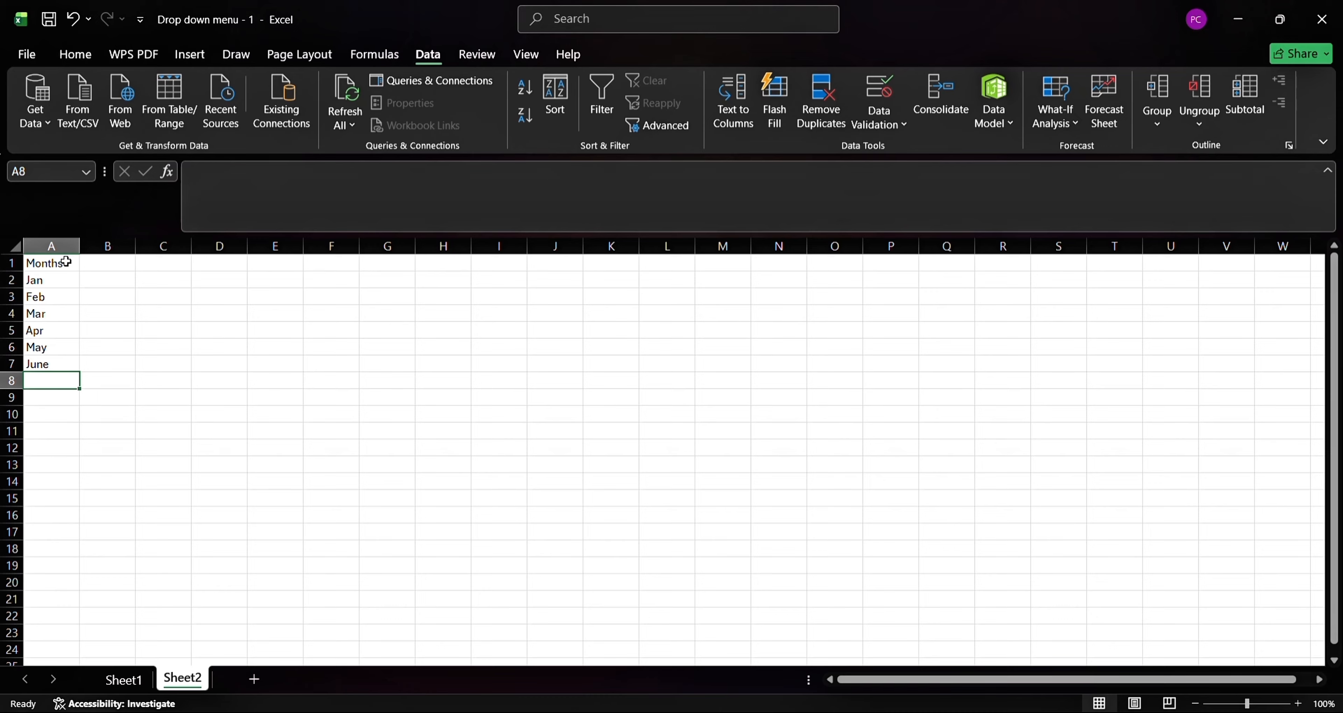
Continue the month list in A8 to A13 with July, Aug, Sept, Oct, Nov, Dec.
{"action": "type", "text": "July"}
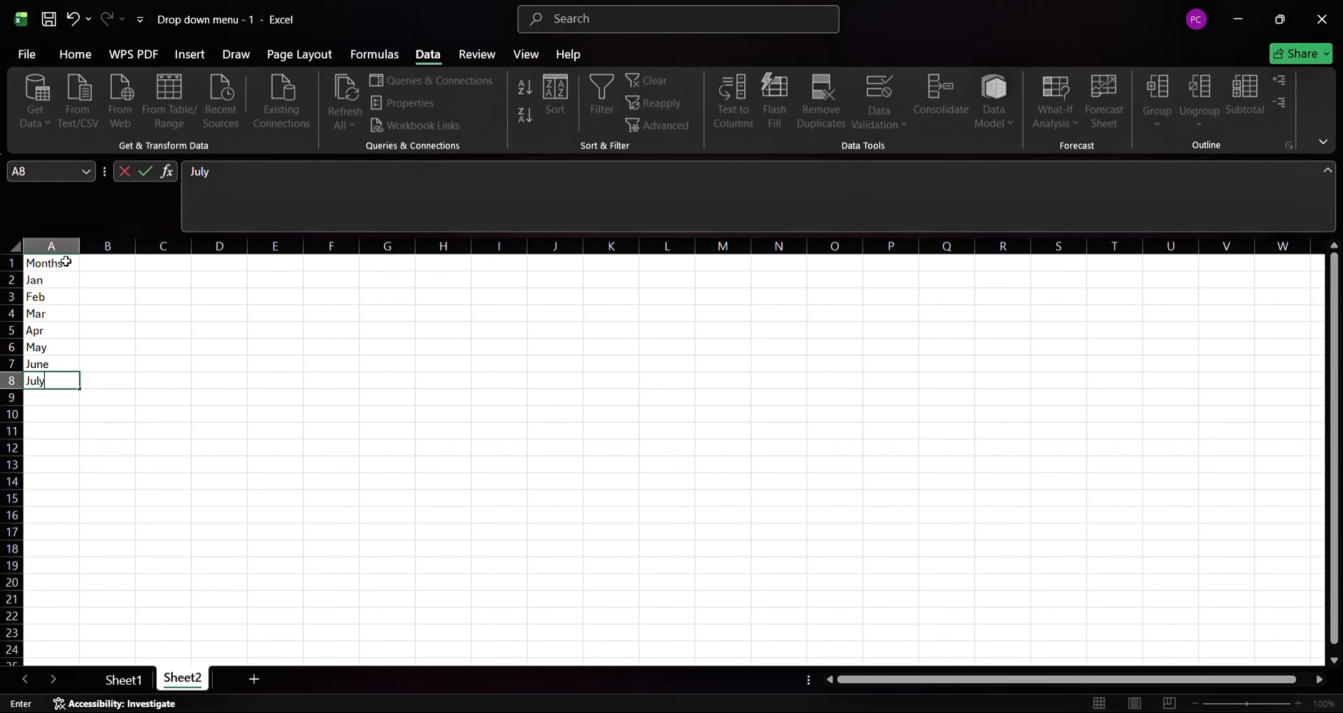
{"action": "key", "text": "Return"}
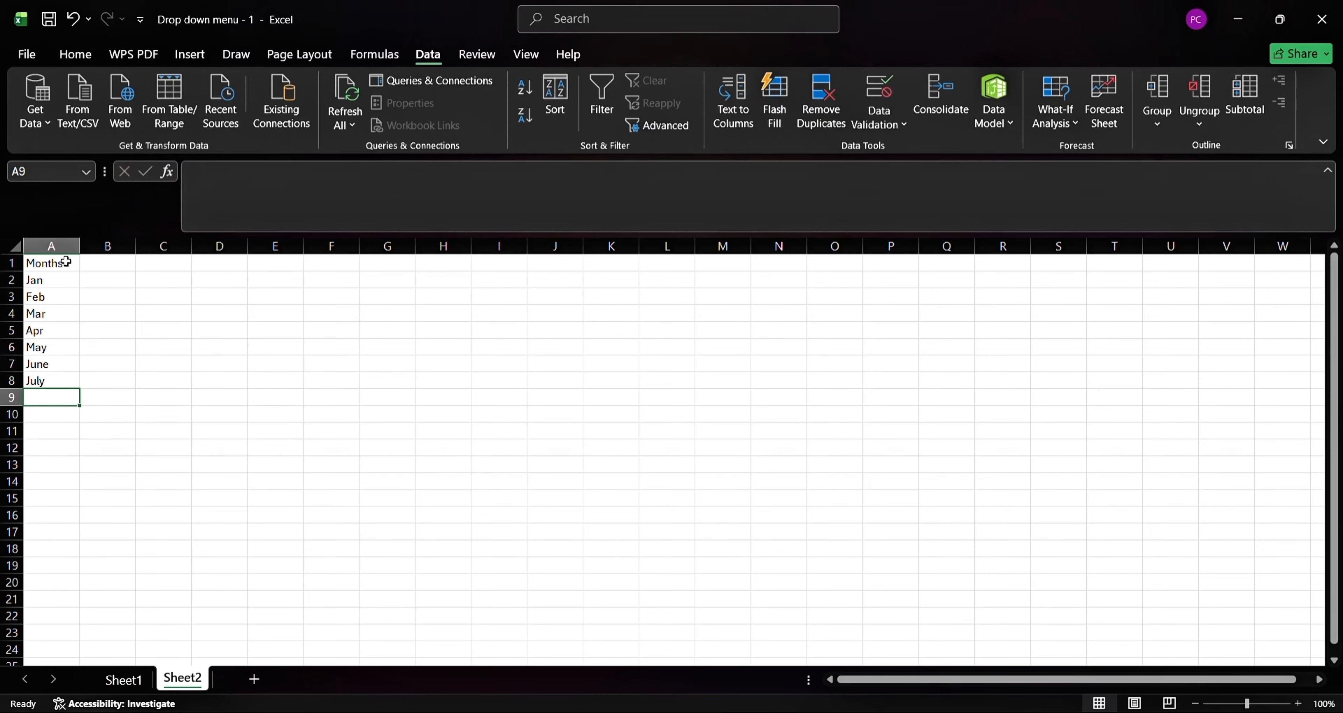
{"action": "type", "text": "Aug"}
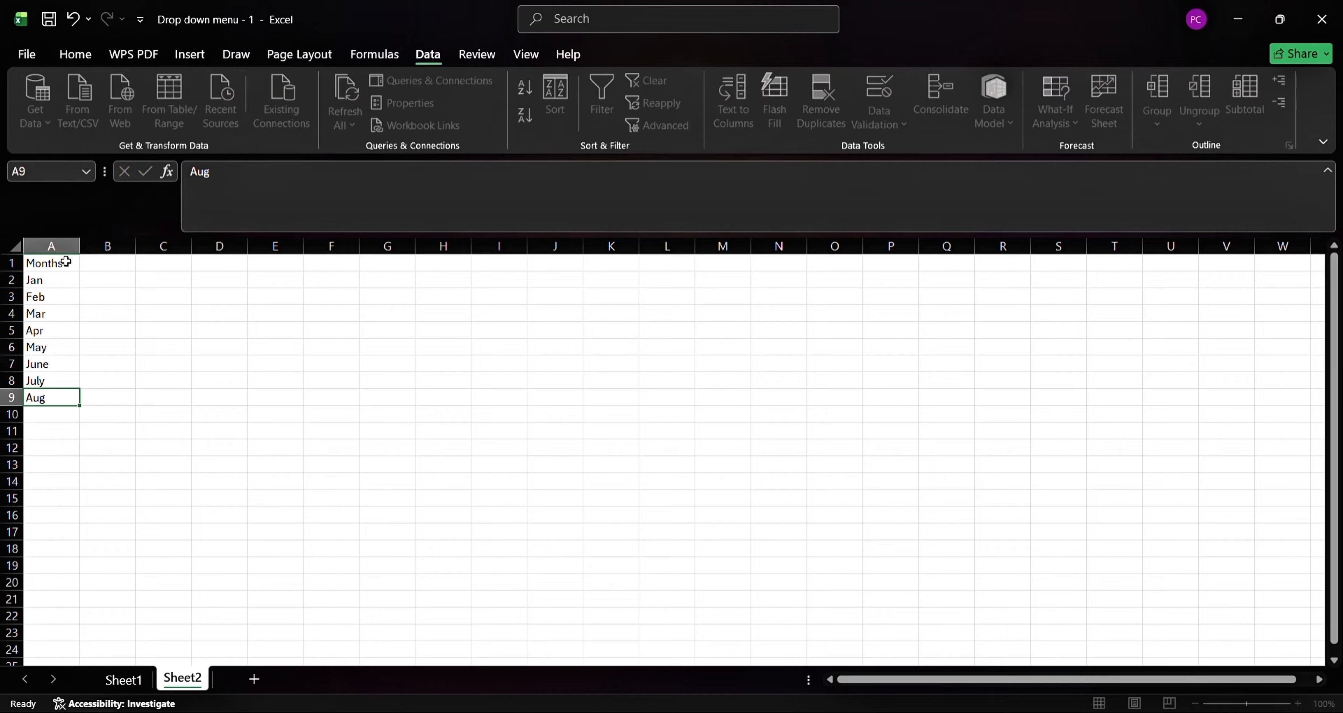
{"action": "key", "text": "Return"}
{"action": "type", "text": "Sept"}
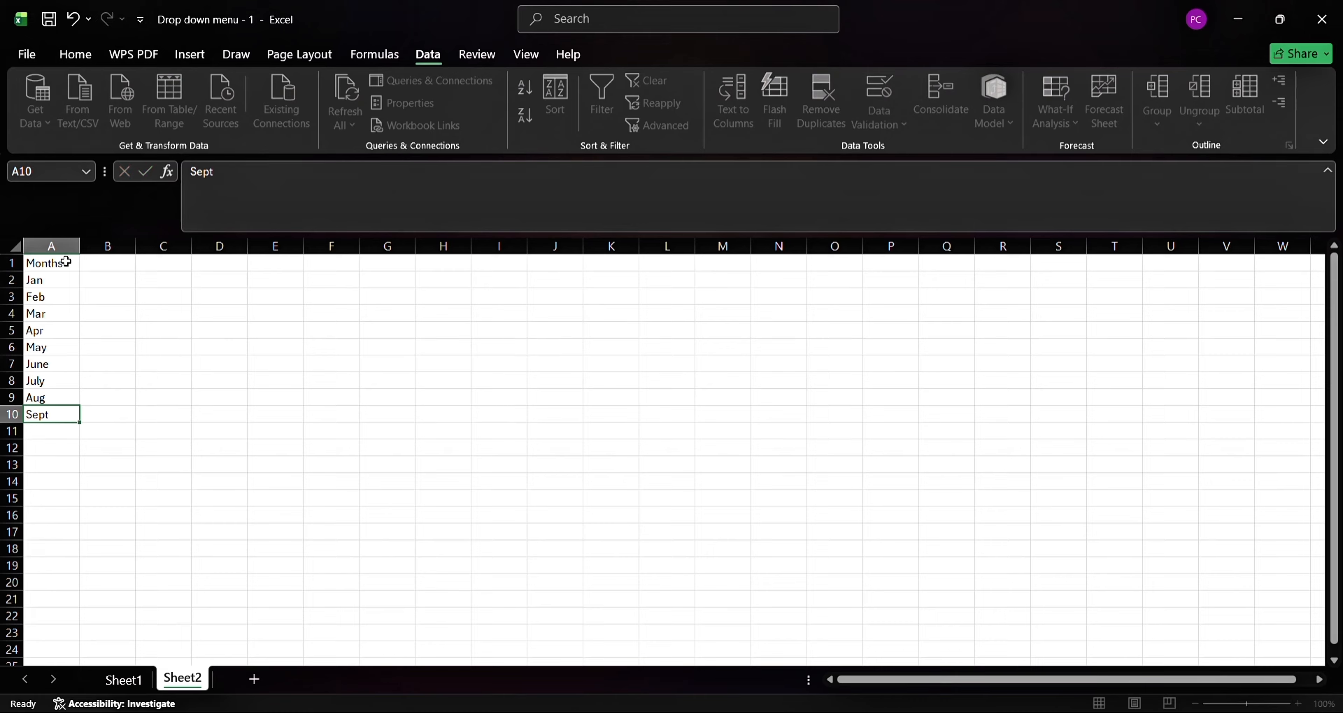
{"action": "key", "text": "Return"}
{"action": "type", "text": "Oct"}
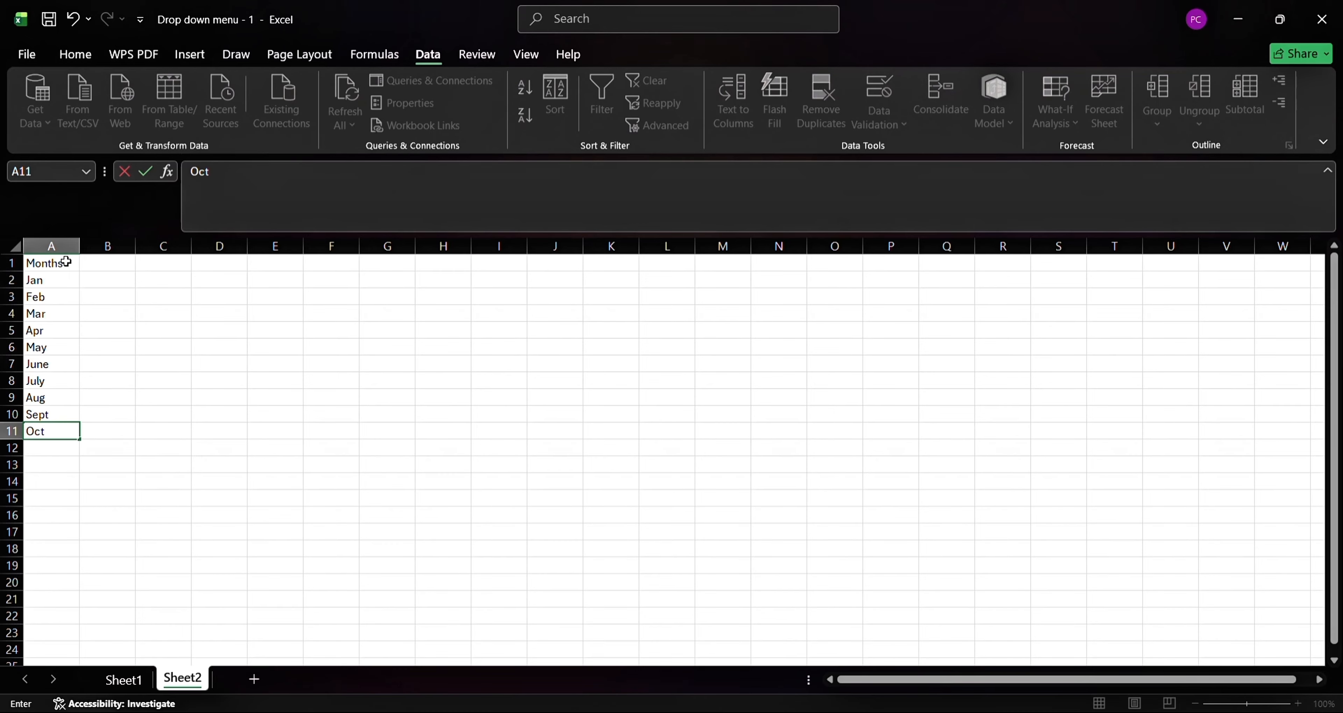
{"action": "key", "text": "Return"}
{"action": "type", "text": "Nov"}
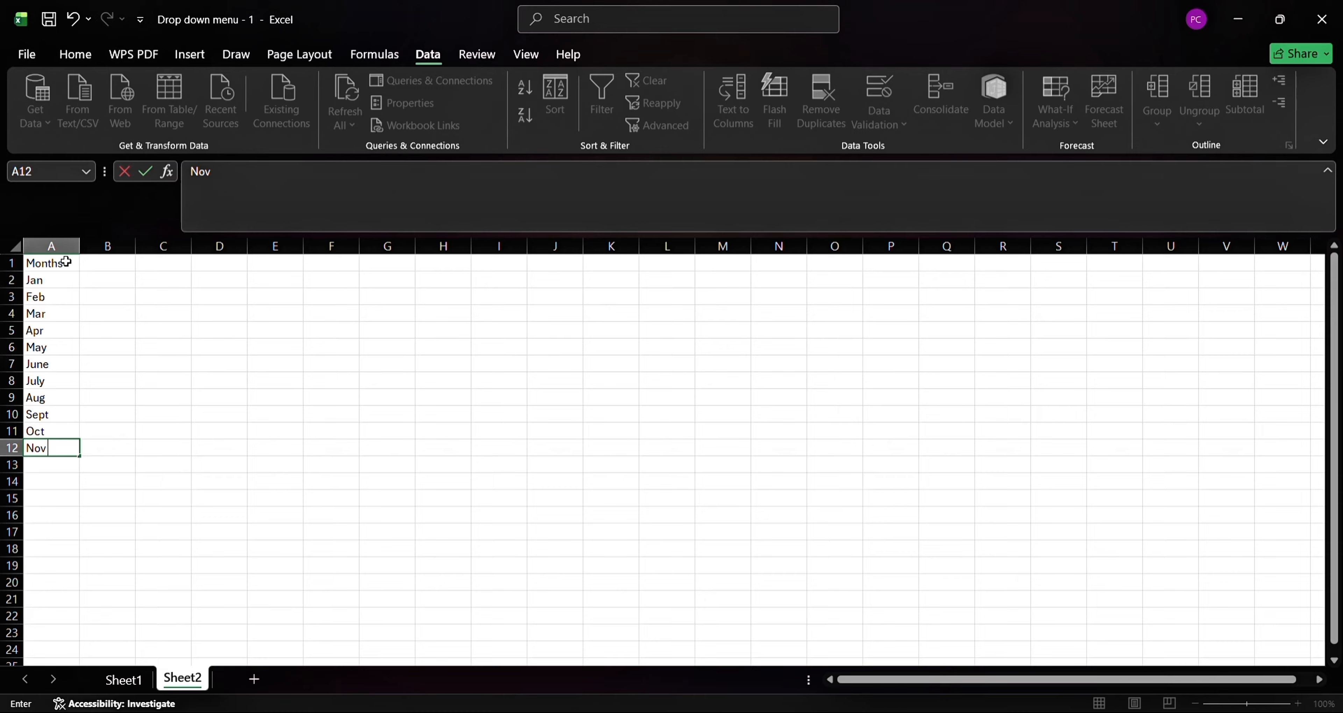
{"action": "key", "text": "Return"}
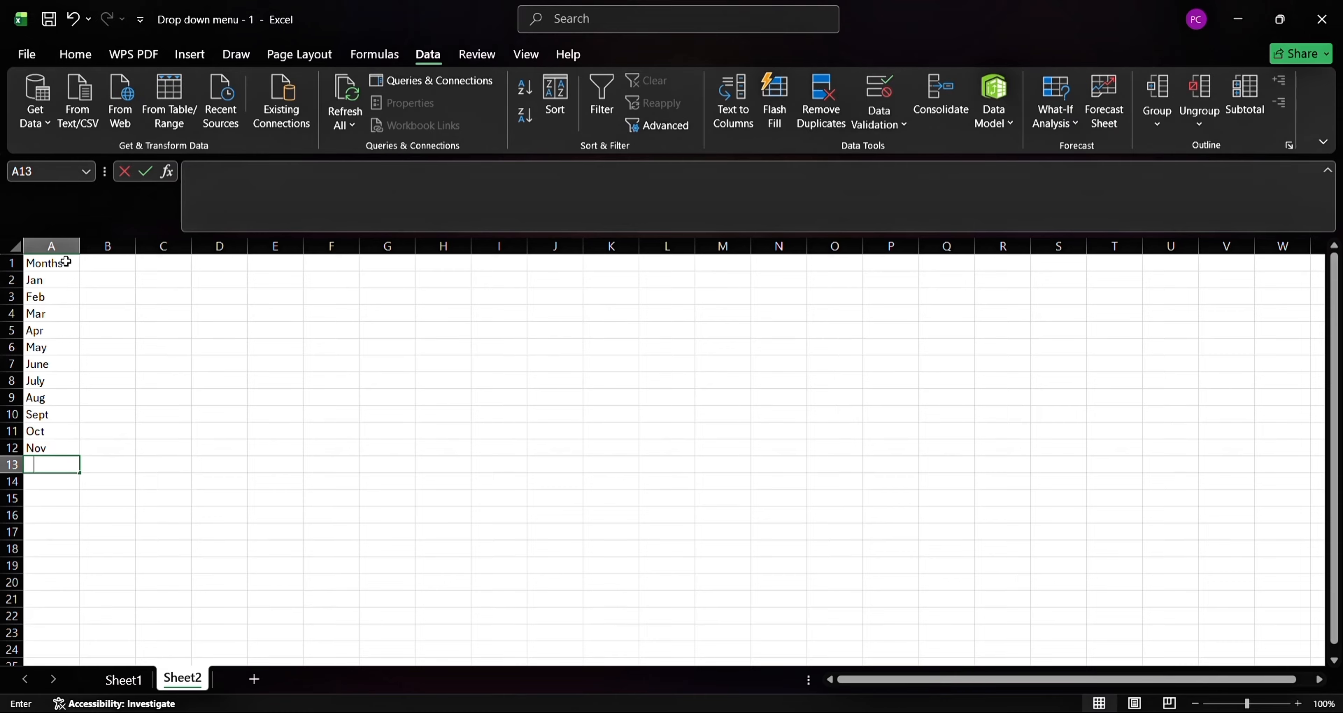
{"action": "type", "text": "DEc"}
{"action": "key", "text": "BackSpace"}
{"action": "key", "text": "BackSpace"}
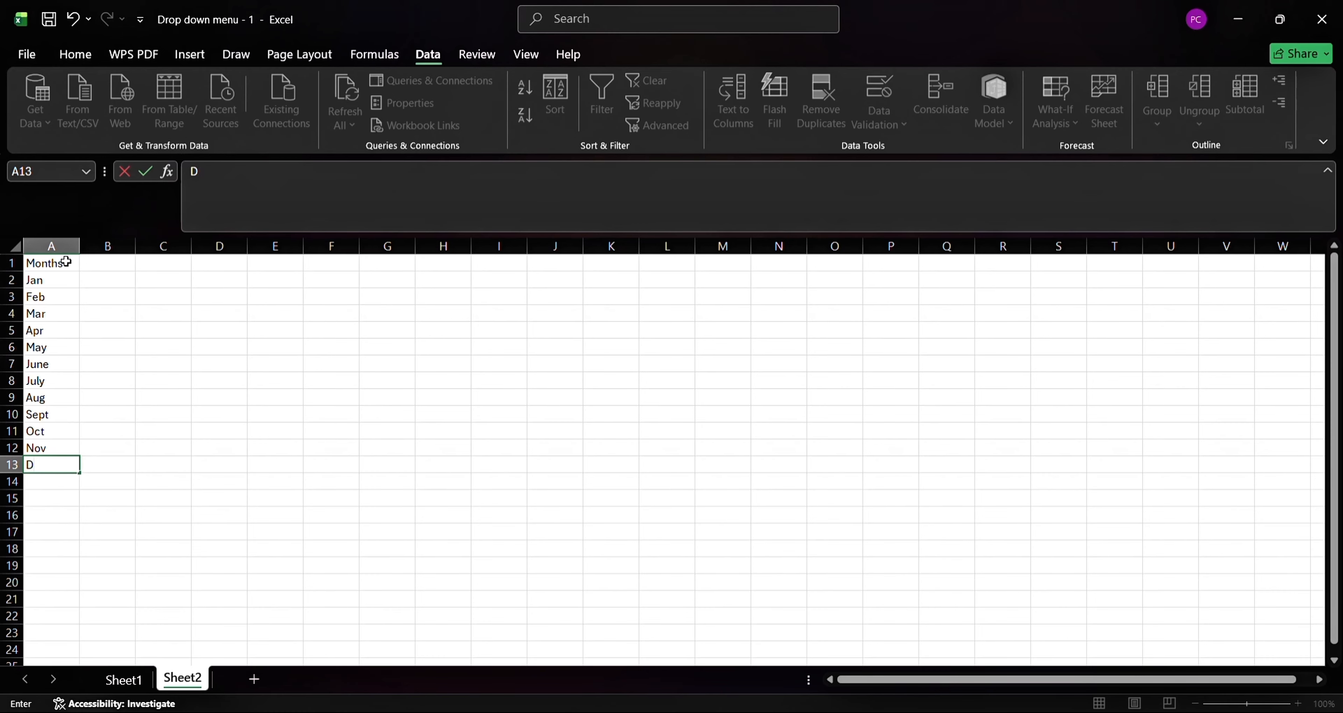
{"action": "left_click", "coordinate": [116, 340]}
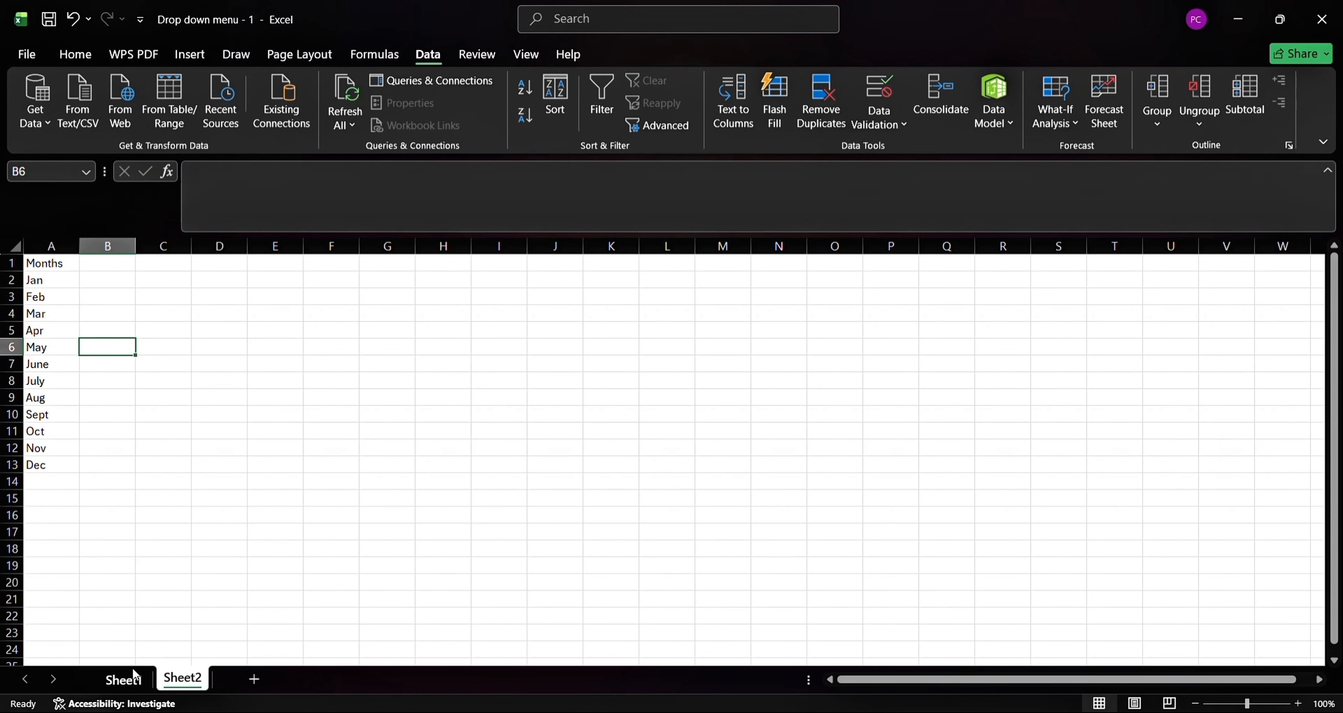
Add a data validation list to cell C8 on Sheet1 with the source =Sheet2!$A$2:$A$13, and view the drop-down's choices.
{"action": "left_click", "coordinate": [135, 680]}
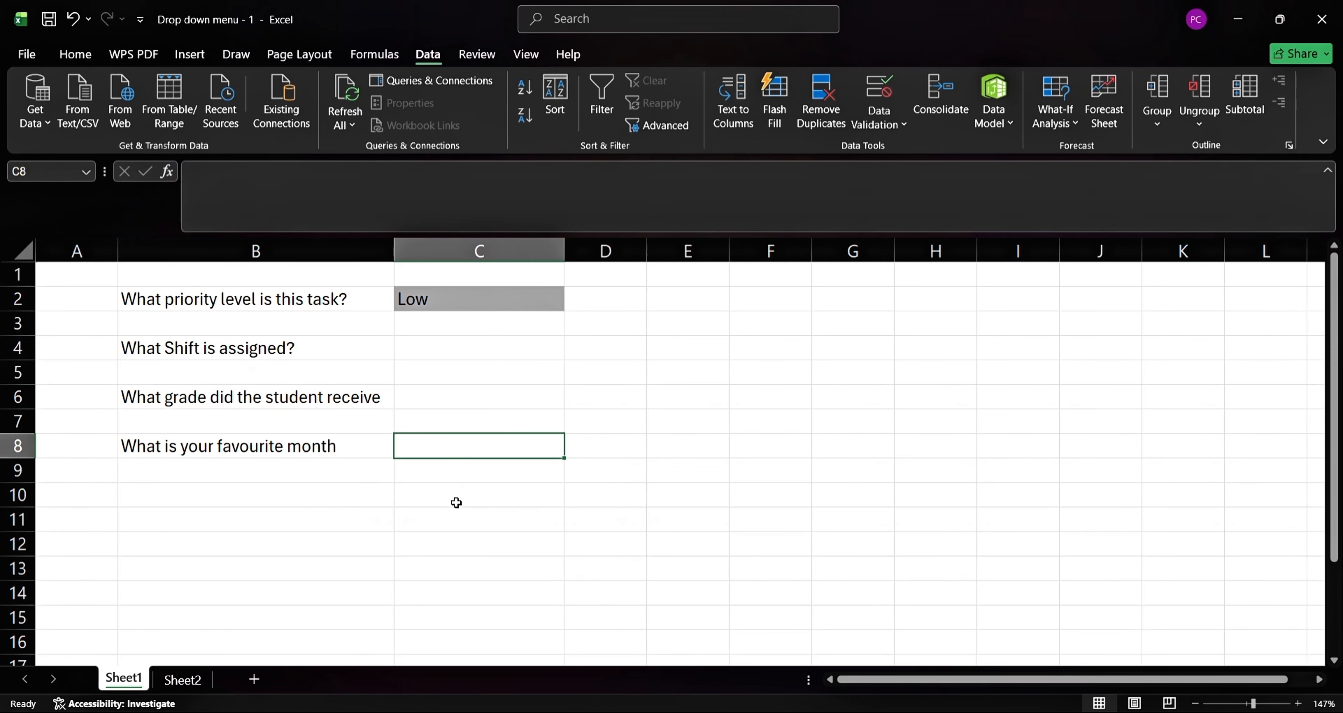
{"action": "left_click", "coordinate": [182, 680]}
{"action": "left_click", "coordinate": [123, 681]}
{"action": "left_click", "coordinate": [894, 121]}
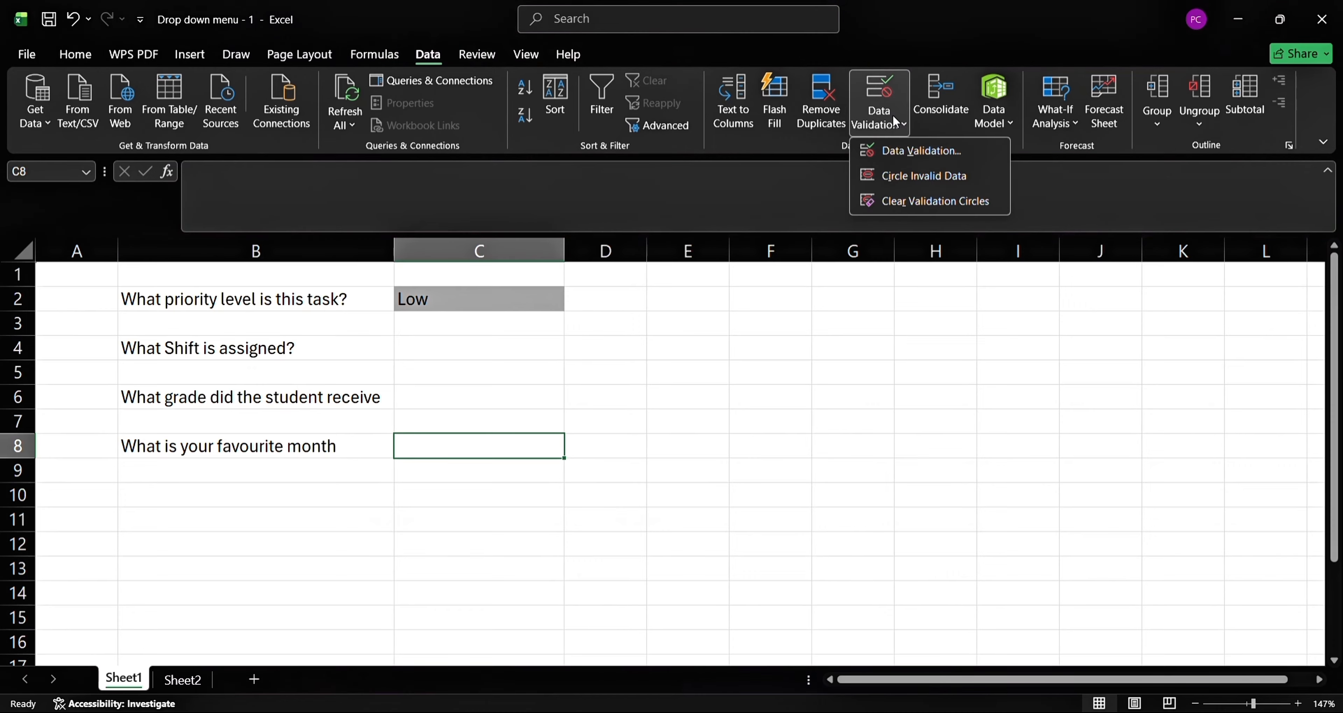
{"action": "left_click", "coordinate": [926, 151]}
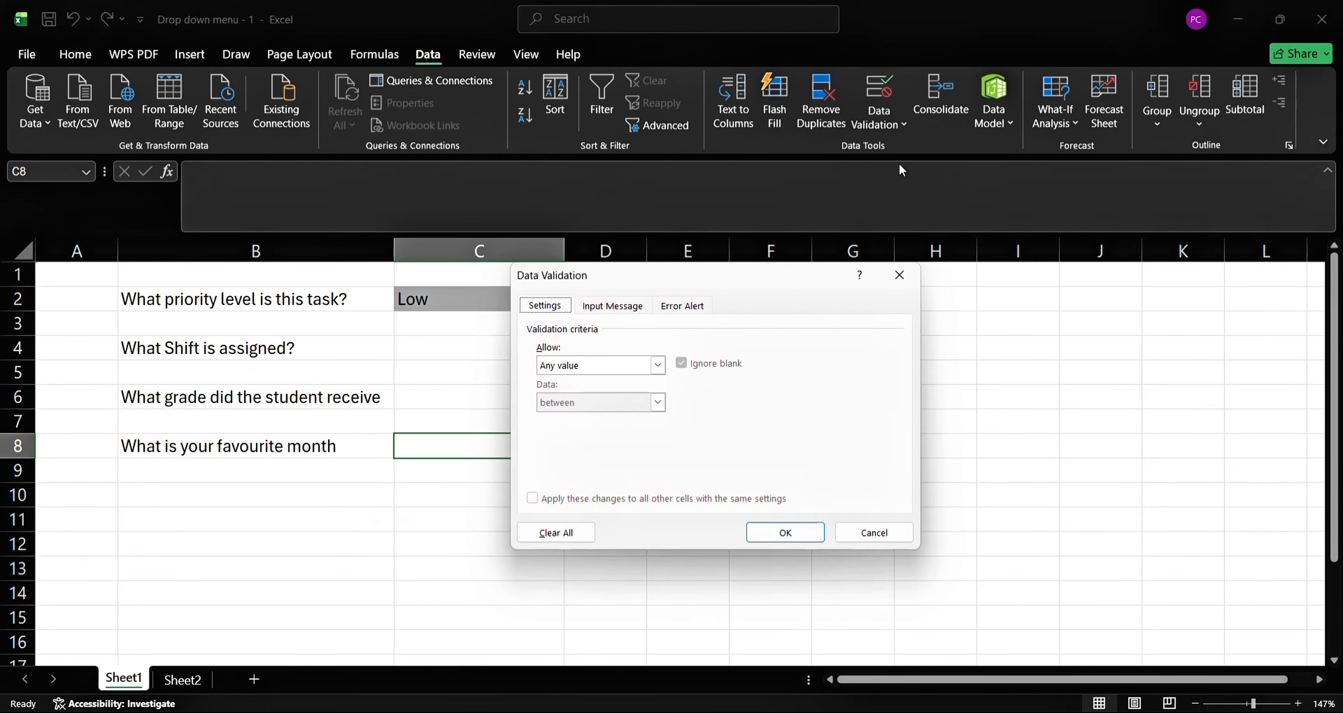
{"action": "left_click", "coordinate": [656, 367]}
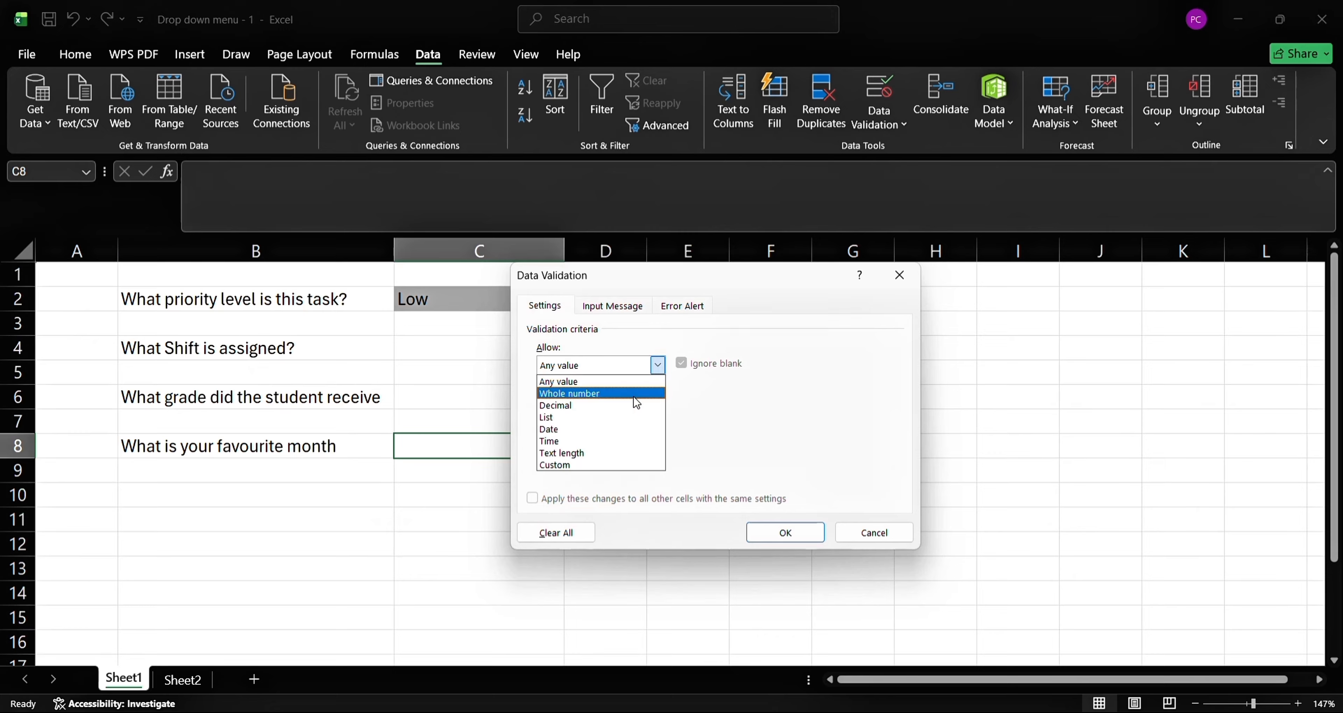
{"action": "left_click", "coordinate": [603, 417]}
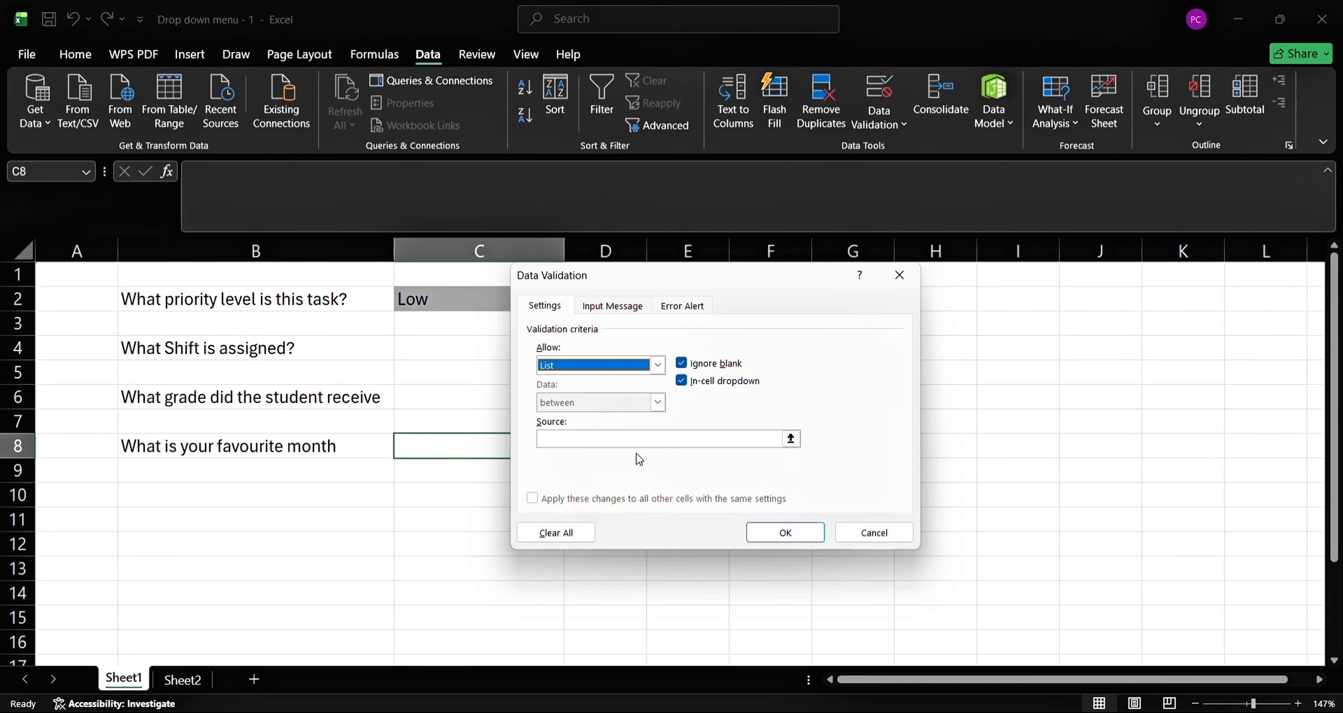
{"action": "left_click", "coordinate": [791, 439]}
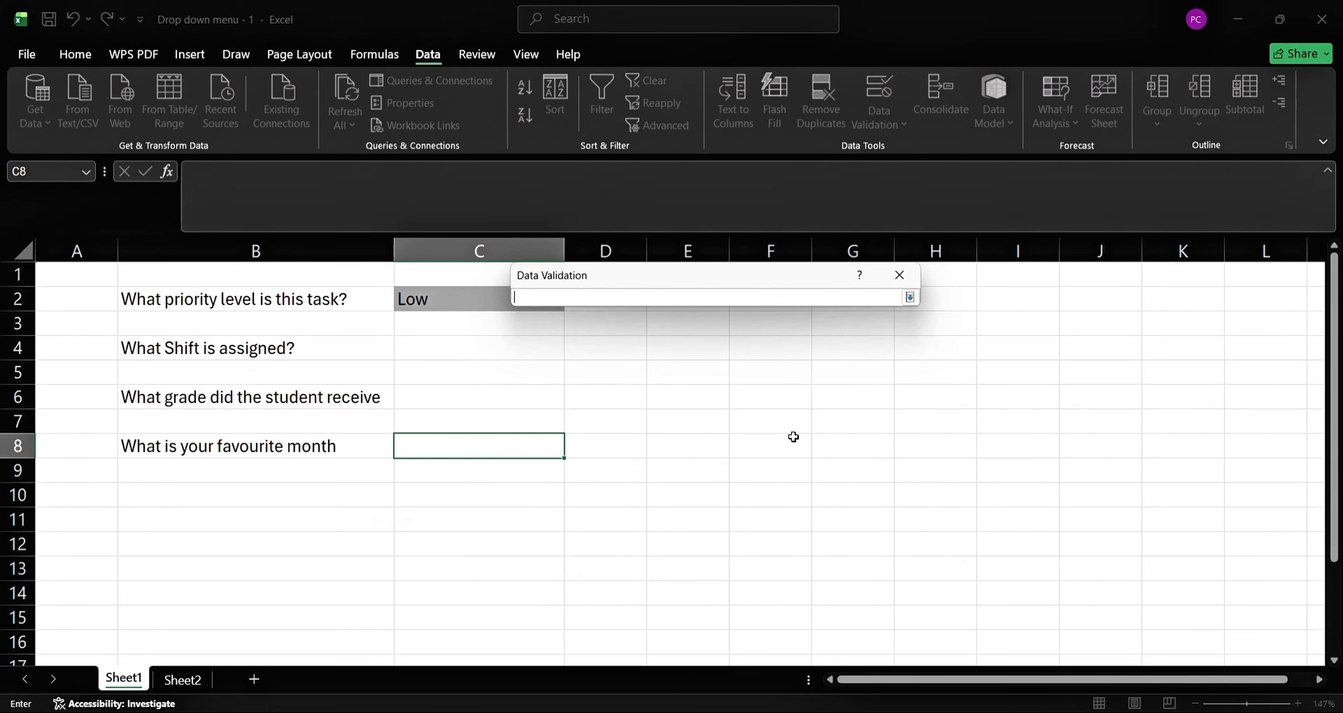
{"action": "left_click", "coordinate": [200, 687]}
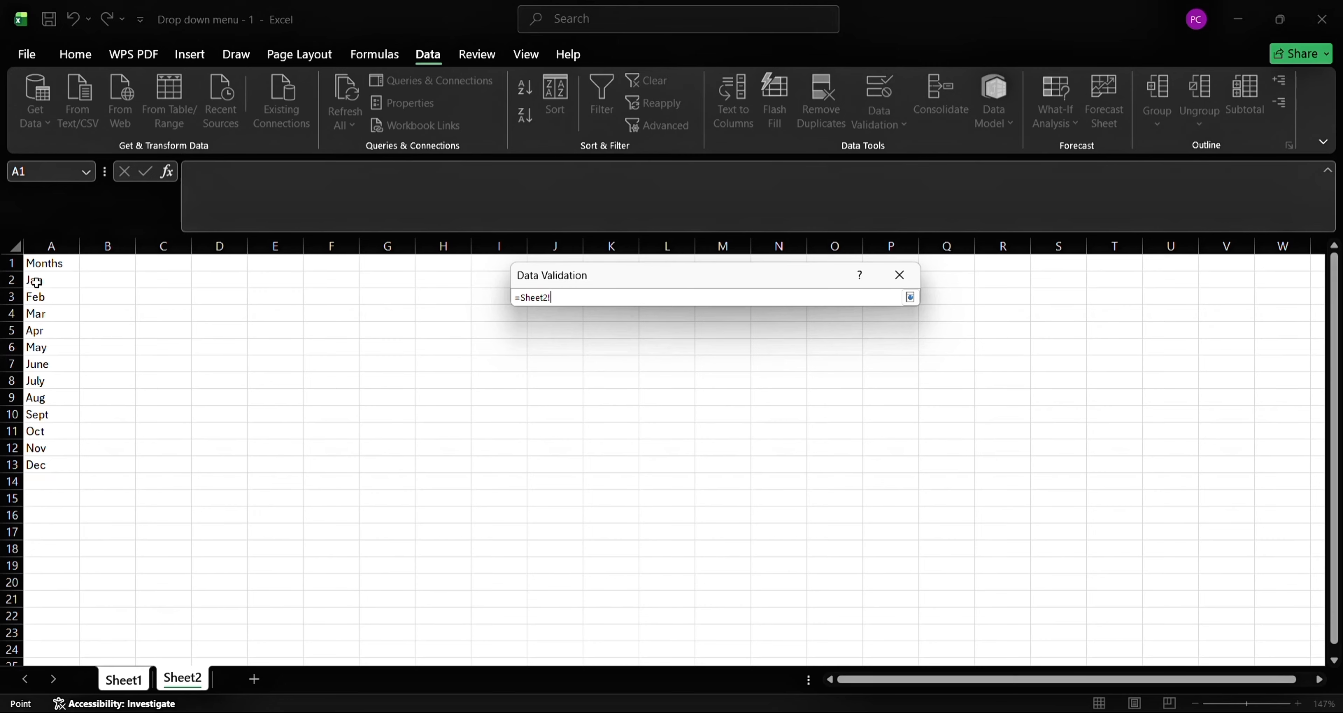
{"action": "left_click_drag", "start_coordinate": [34, 280], "coordinate": [33, 465]}
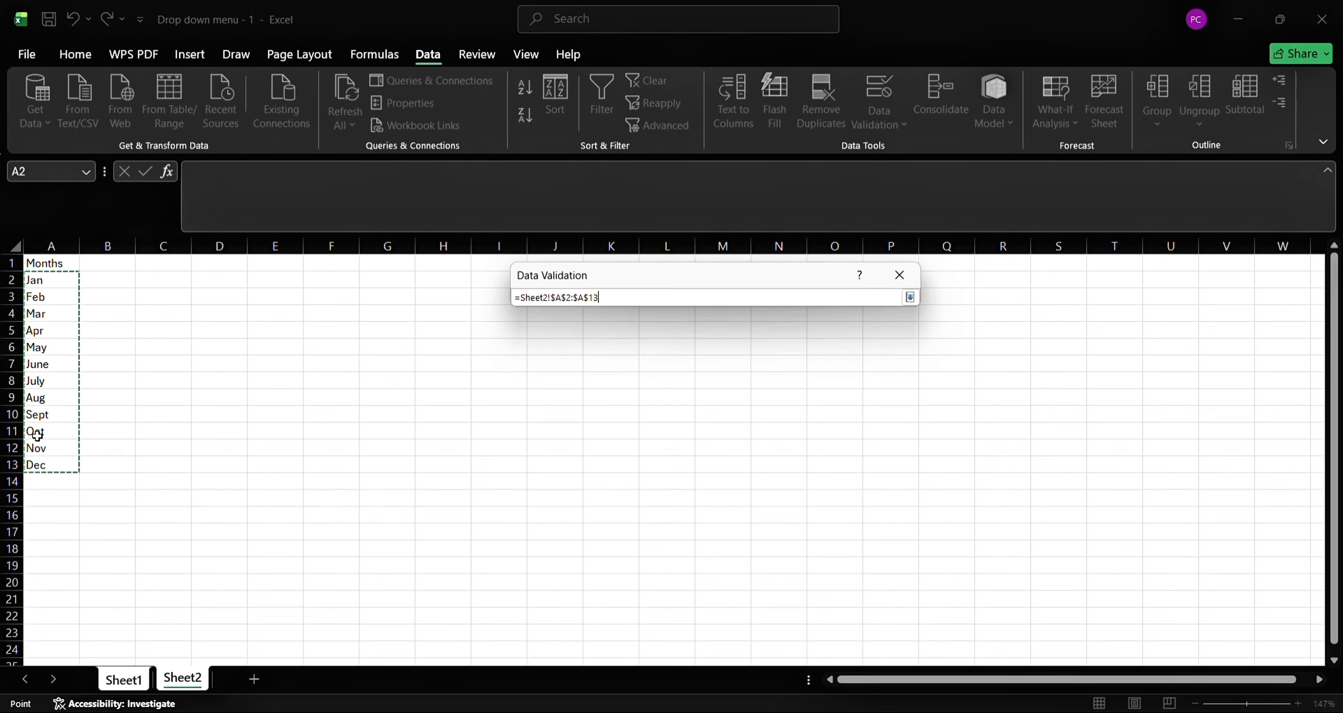
{"action": "left_click", "coordinate": [910, 297]}
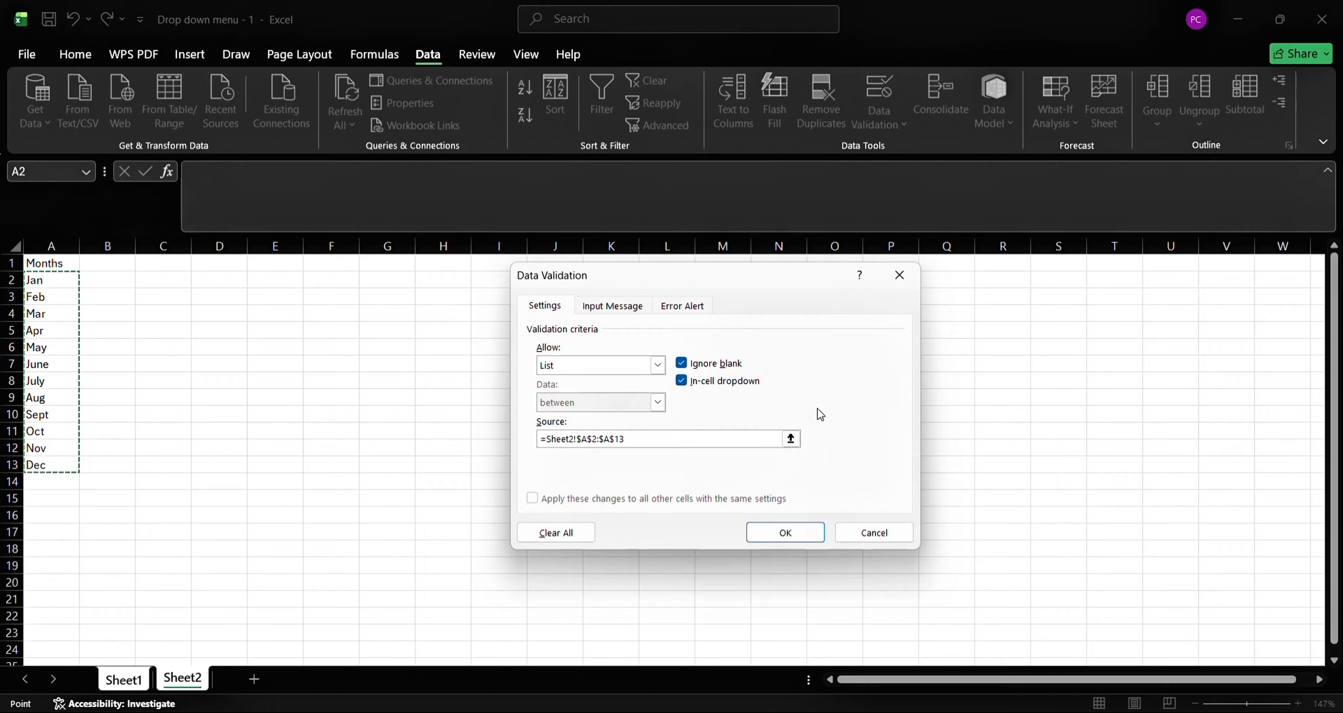
{"action": "left_click", "coordinate": [776, 536]}
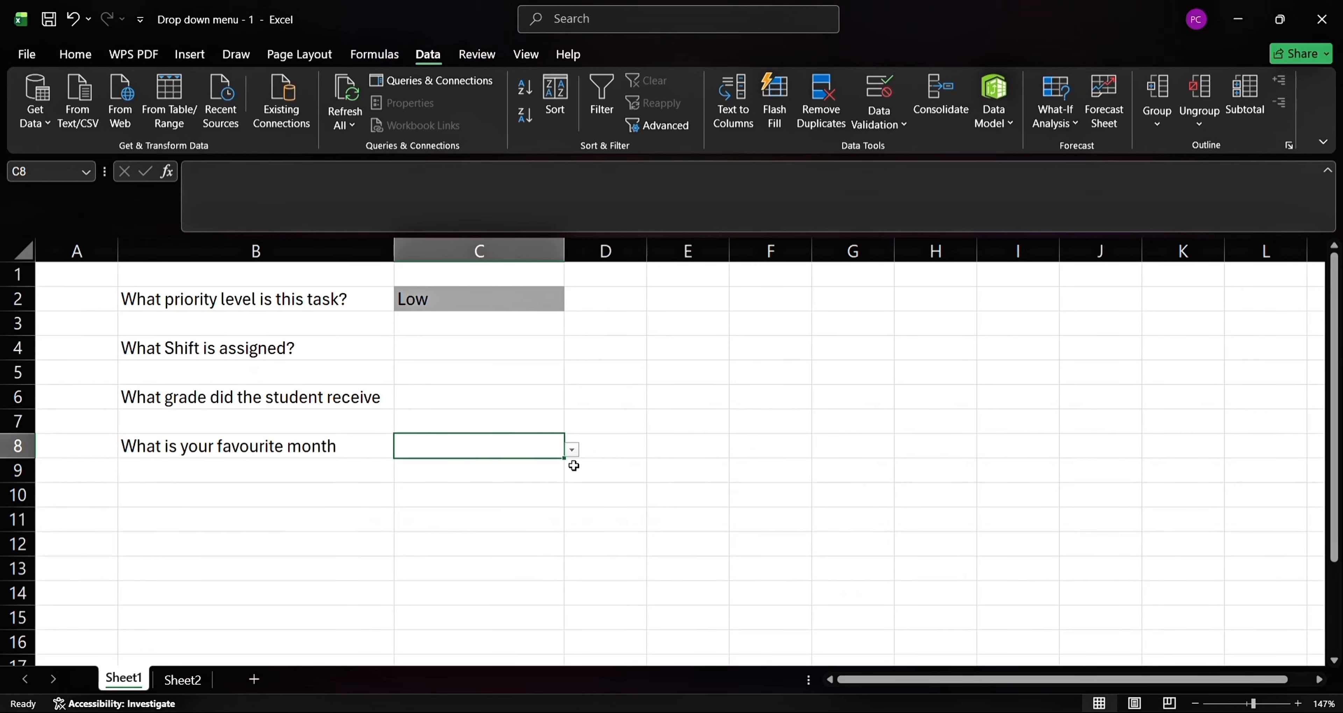
{"action": "left_click", "coordinate": [572, 450]}
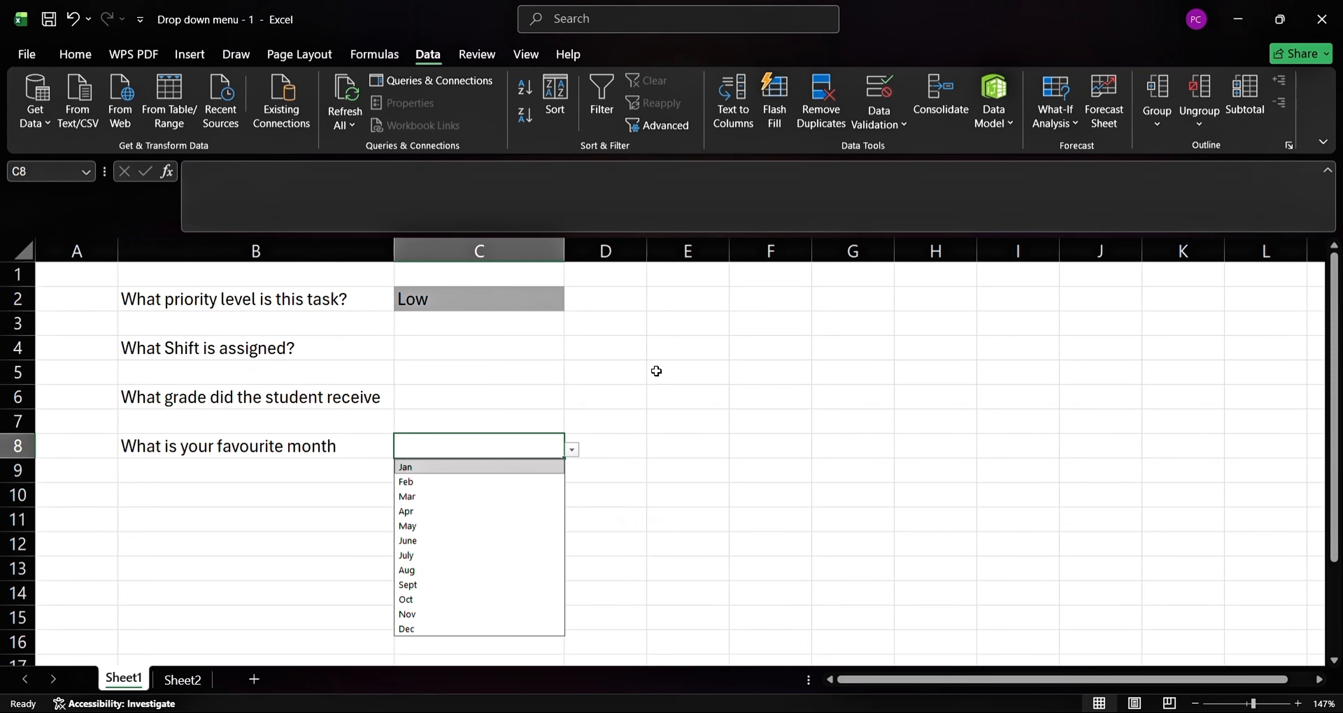
{"action": "left_click", "coordinate": [668, 354]}
Add a data validation list to cell C6 with the options A, B, C, D, E, and view the drop-down's choices.
{"action": "left_click", "coordinate": [466, 396]}
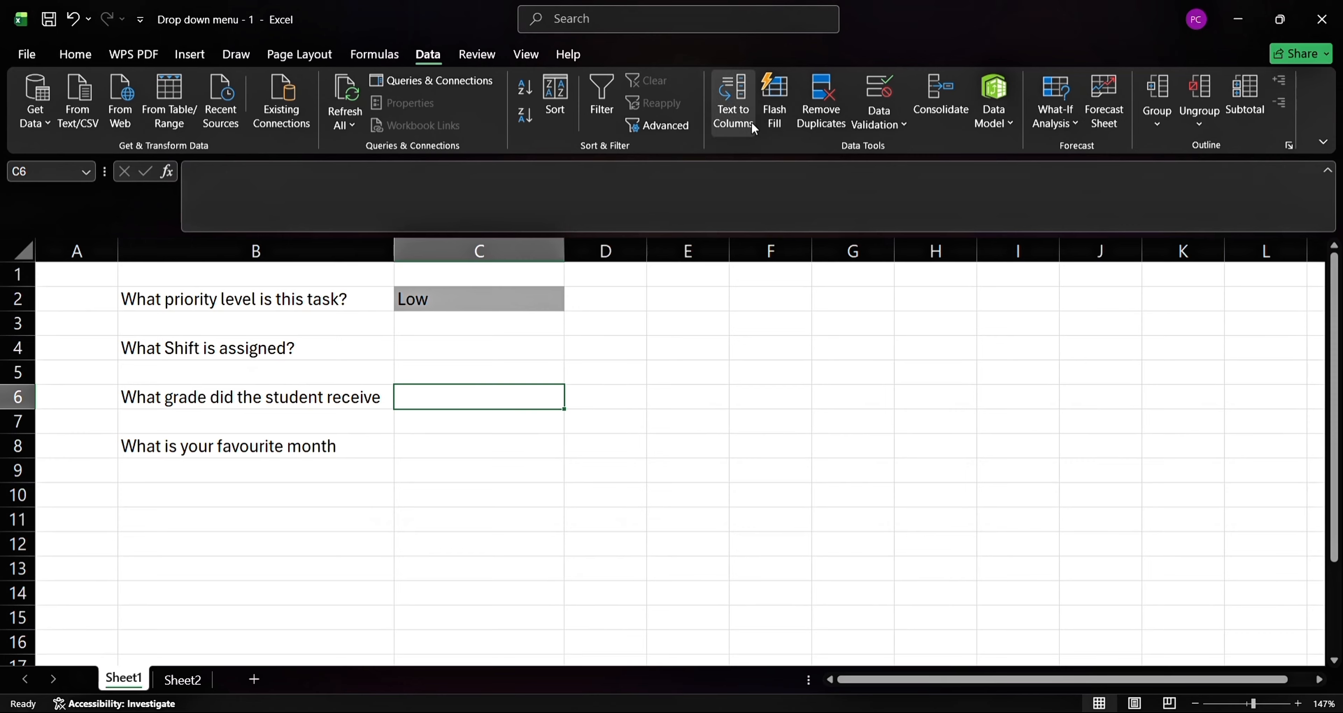
{"action": "left_click", "coordinate": [891, 127]}
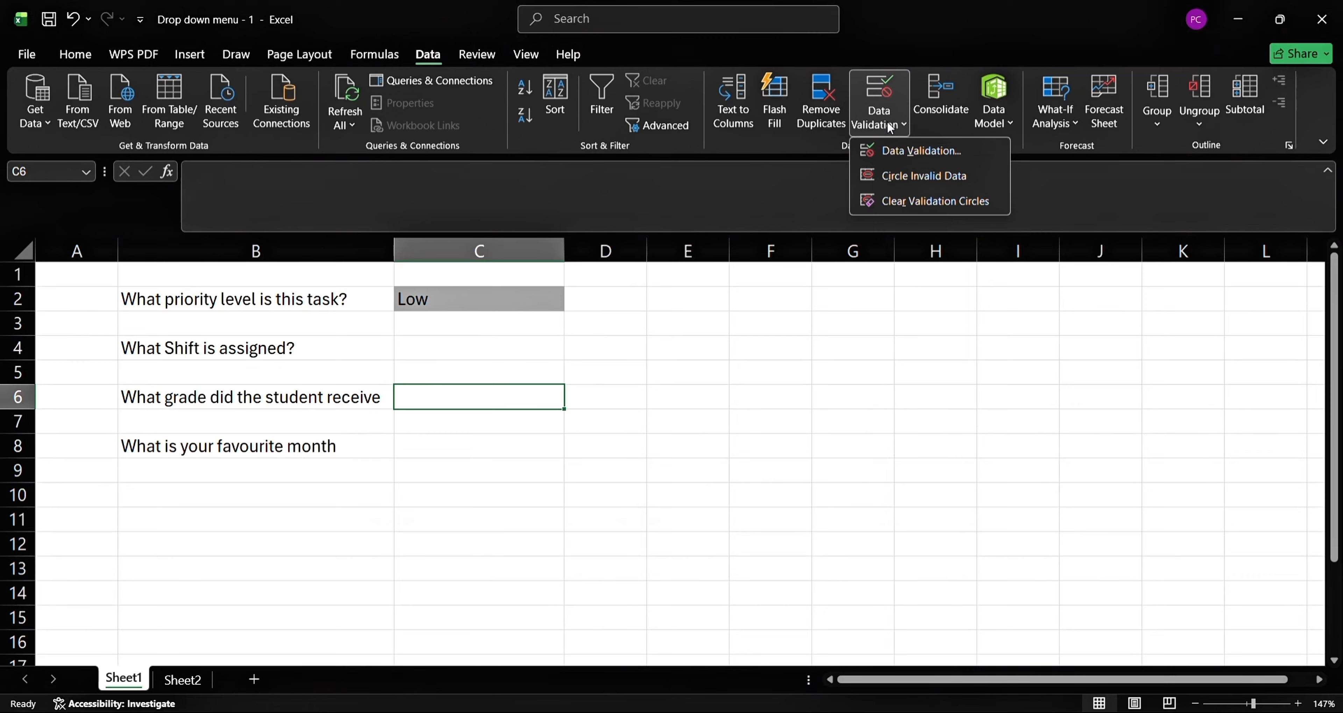
{"action": "left_click", "coordinate": [916, 150]}
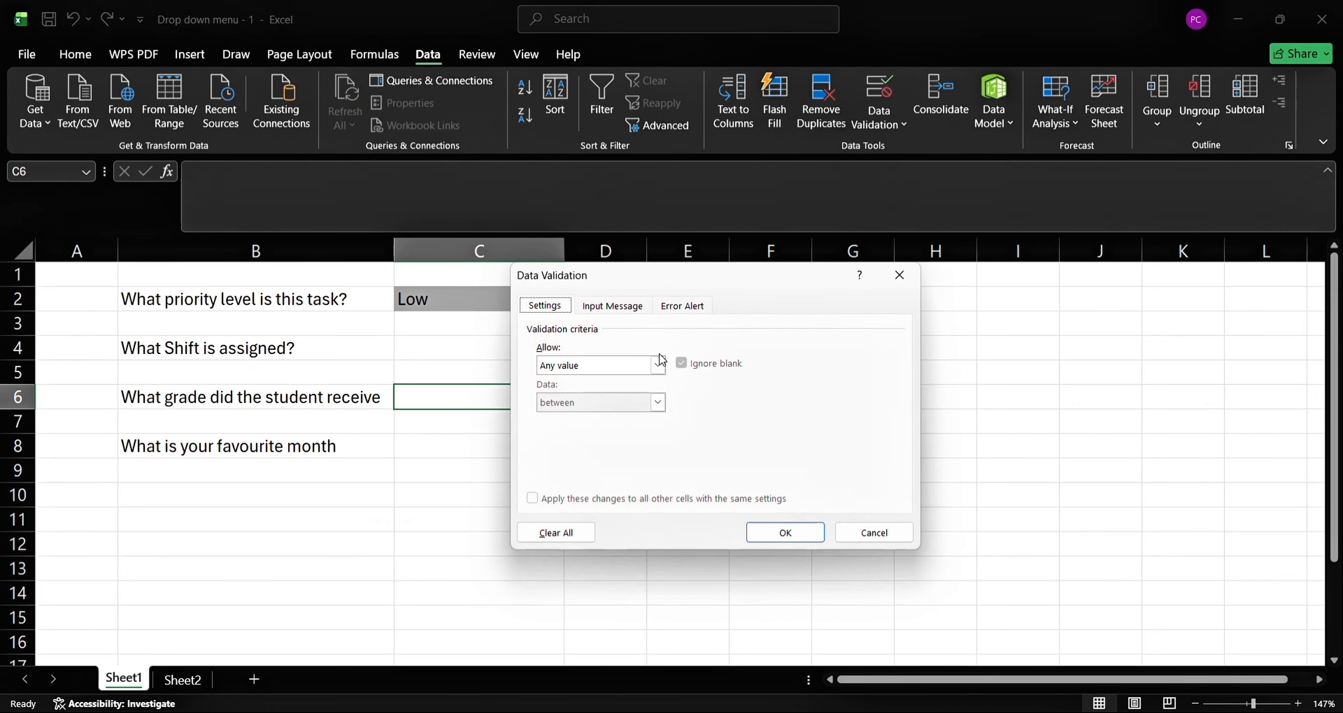
{"action": "left_click", "coordinate": [659, 365]}
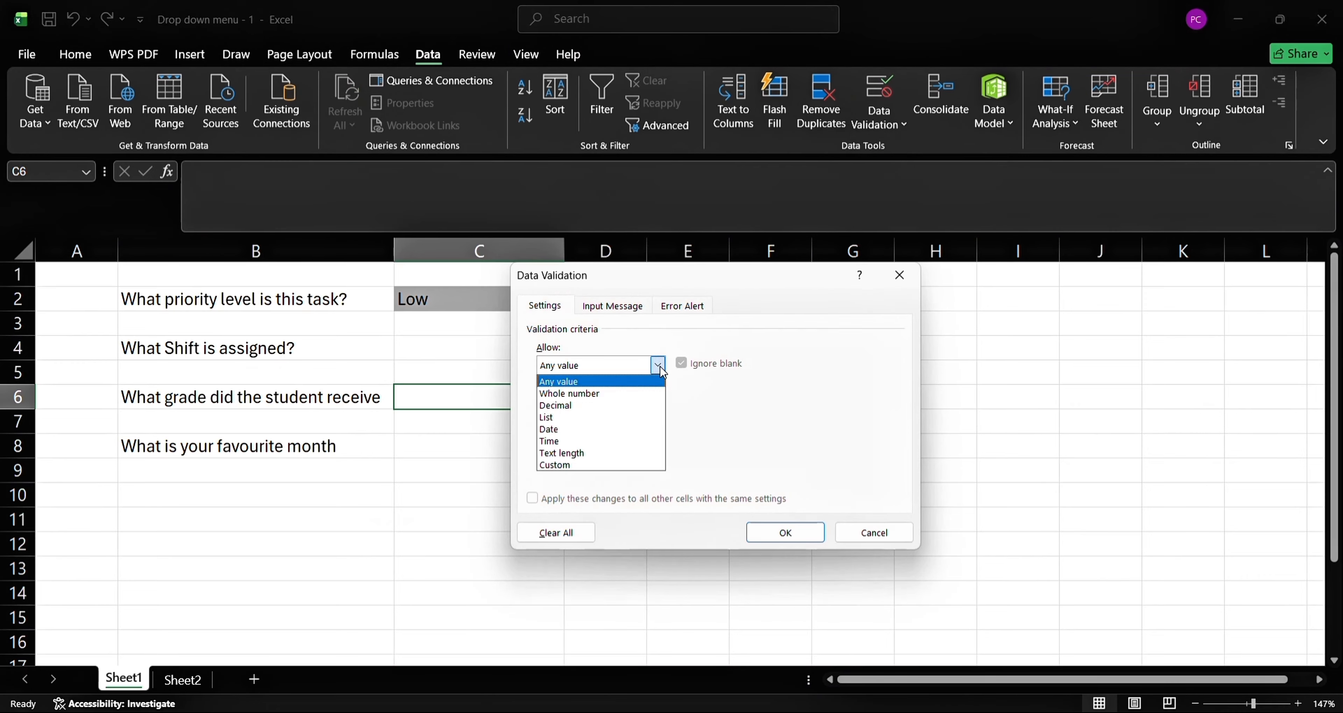
{"action": "left_click", "coordinate": [610, 417]}
{"action": "left_click", "coordinate": [627, 437]}
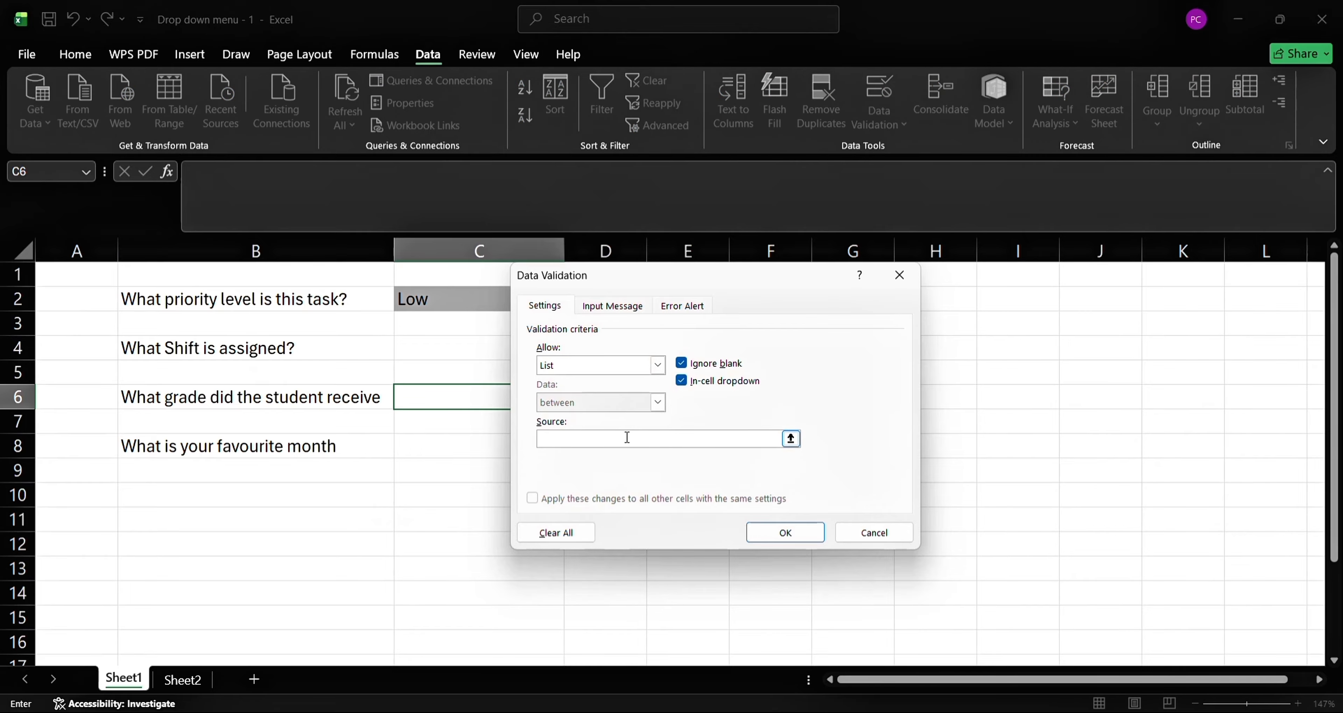
{"action": "type", "text": "A, B, C, D, E"}
{"action": "left_click", "coordinate": [801, 536]}
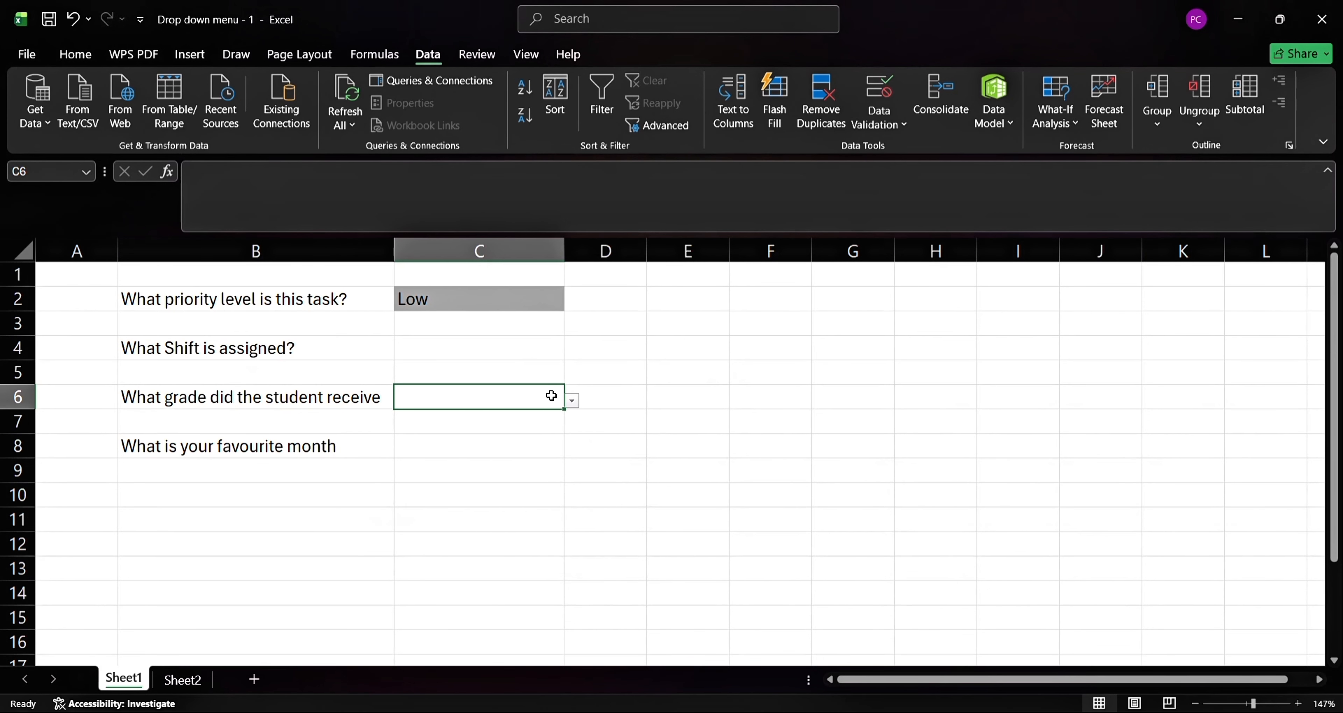
{"action": "left_click", "coordinate": [573, 402]}
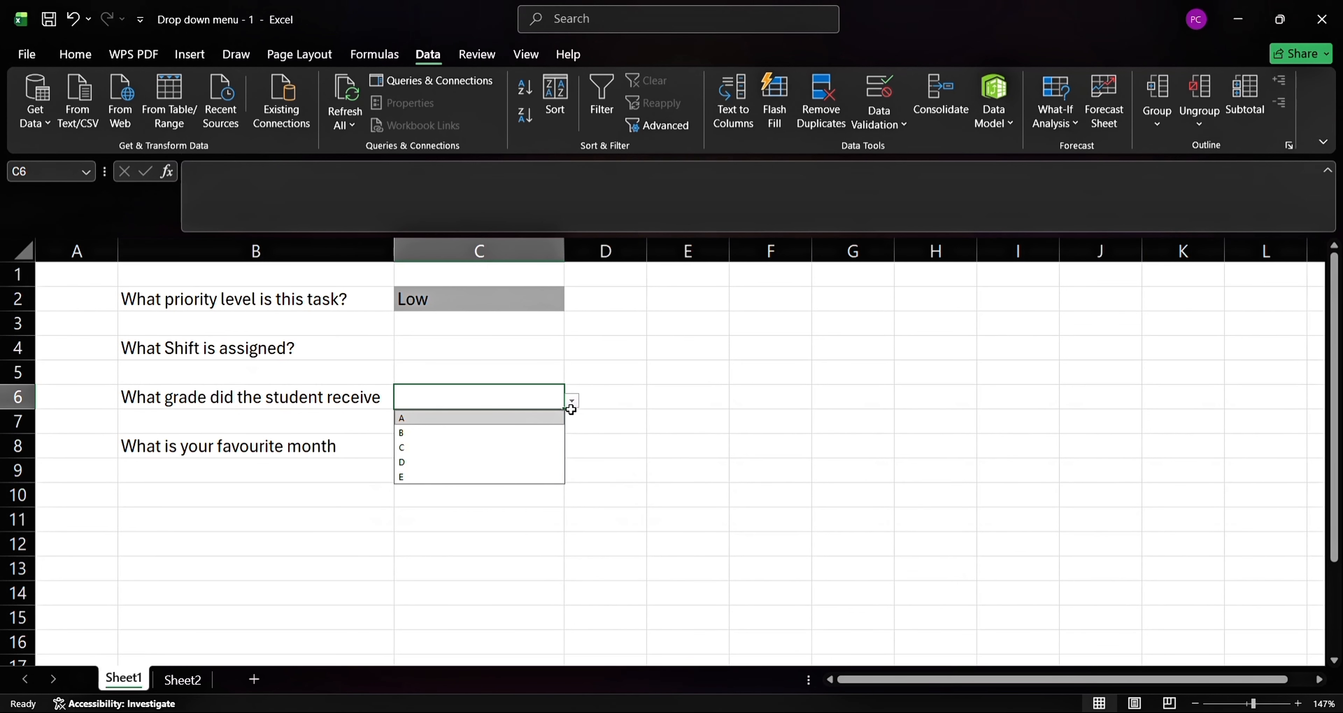
{"action": "left_click", "coordinate": [634, 443]}
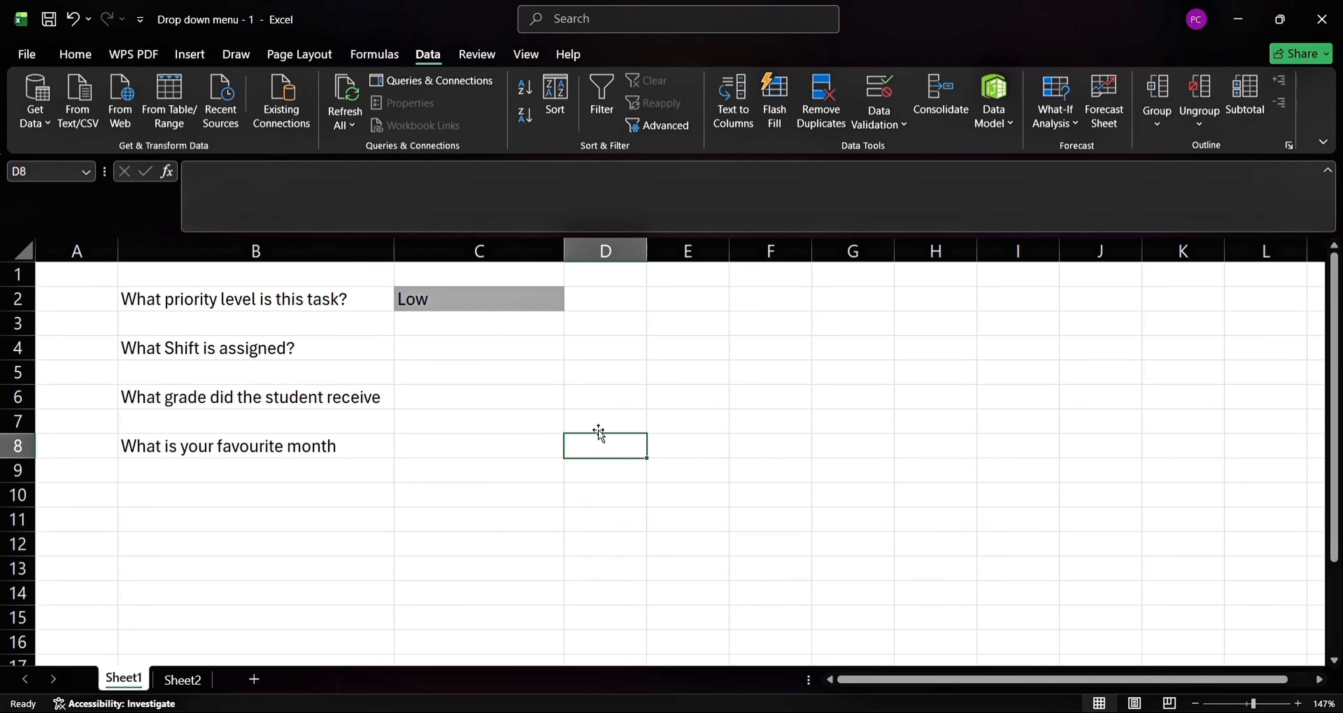
{"action": "left_click", "coordinate": [480, 311]}
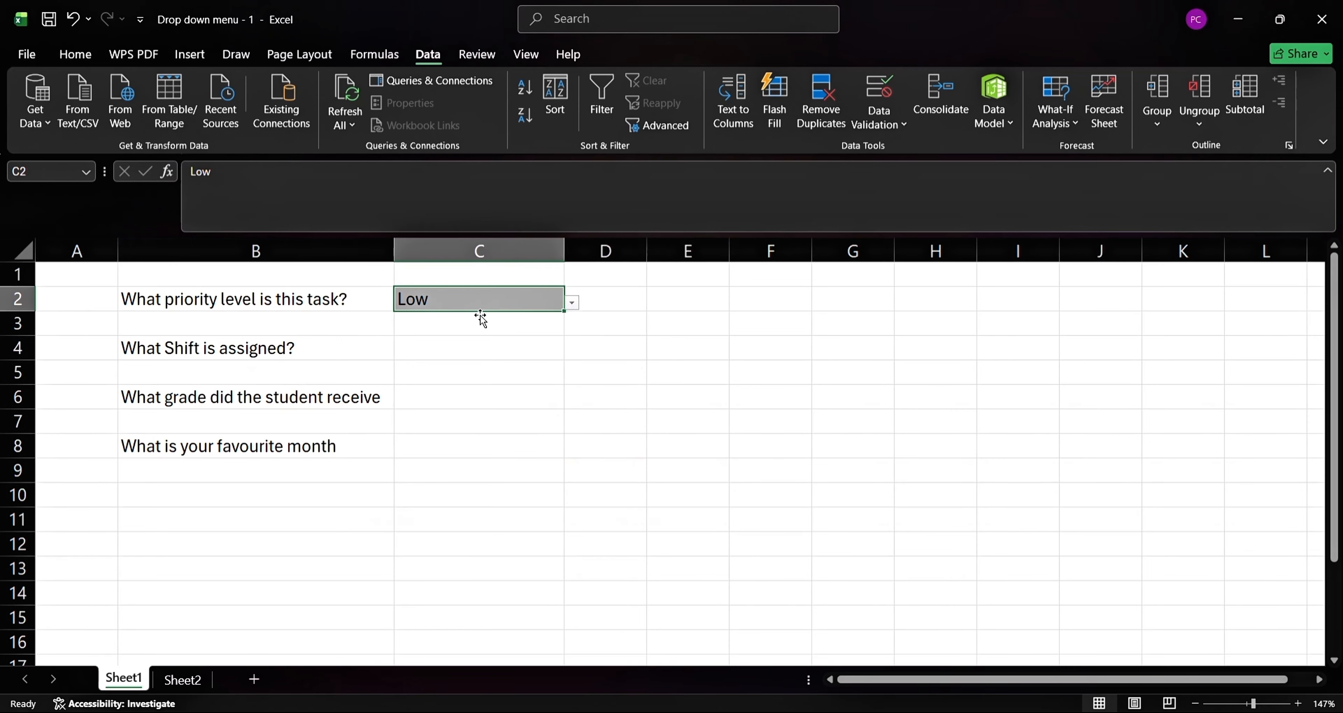
{"action": "left_click", "coordinate": [454, 360]}
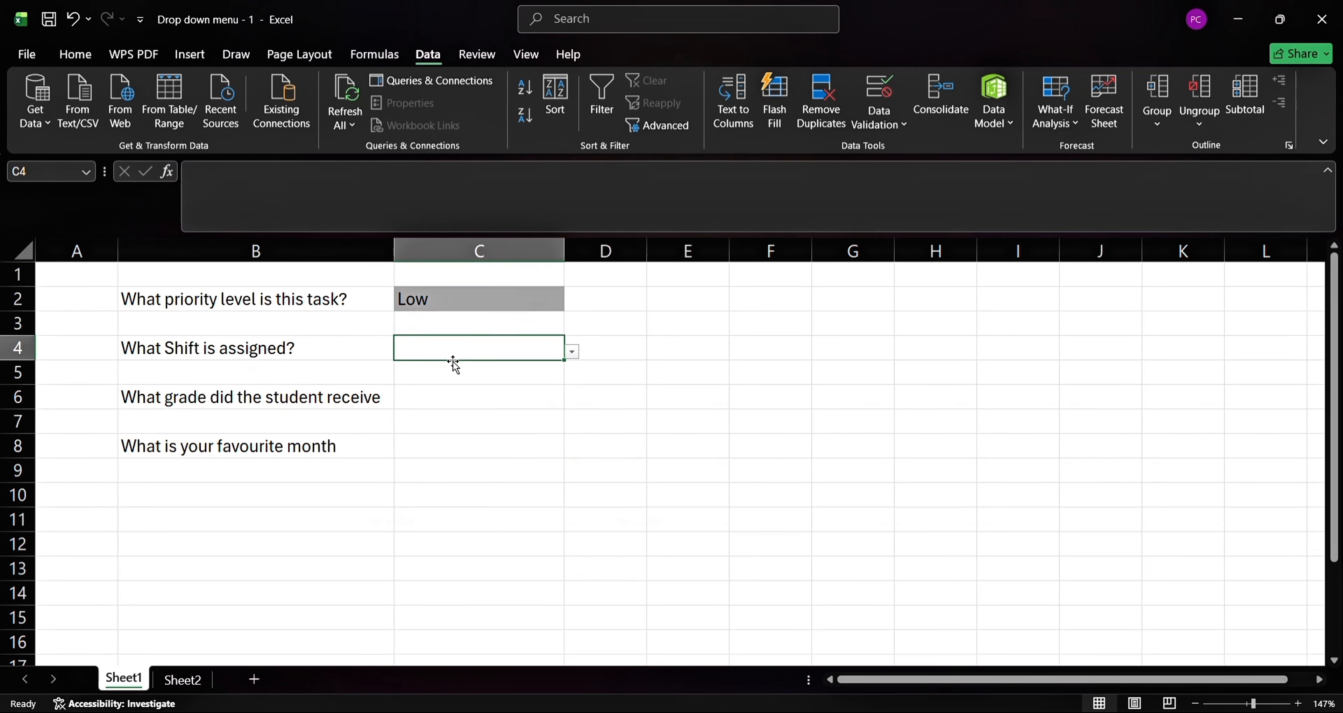
{"action": "left_click", "coordinate": [449, 396]}
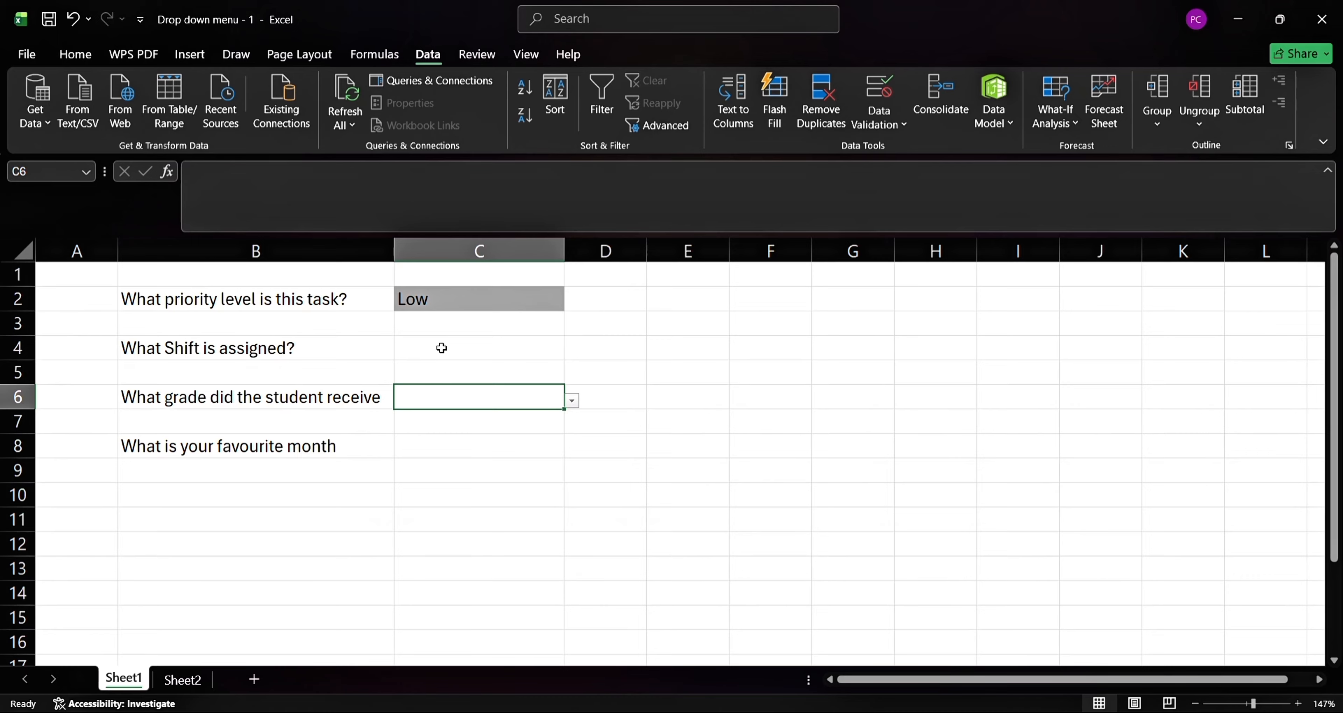
{"action": "left_click", "coordinate": [71, 52]}
{"action": "left_click", "coordinate": [554, 302]}
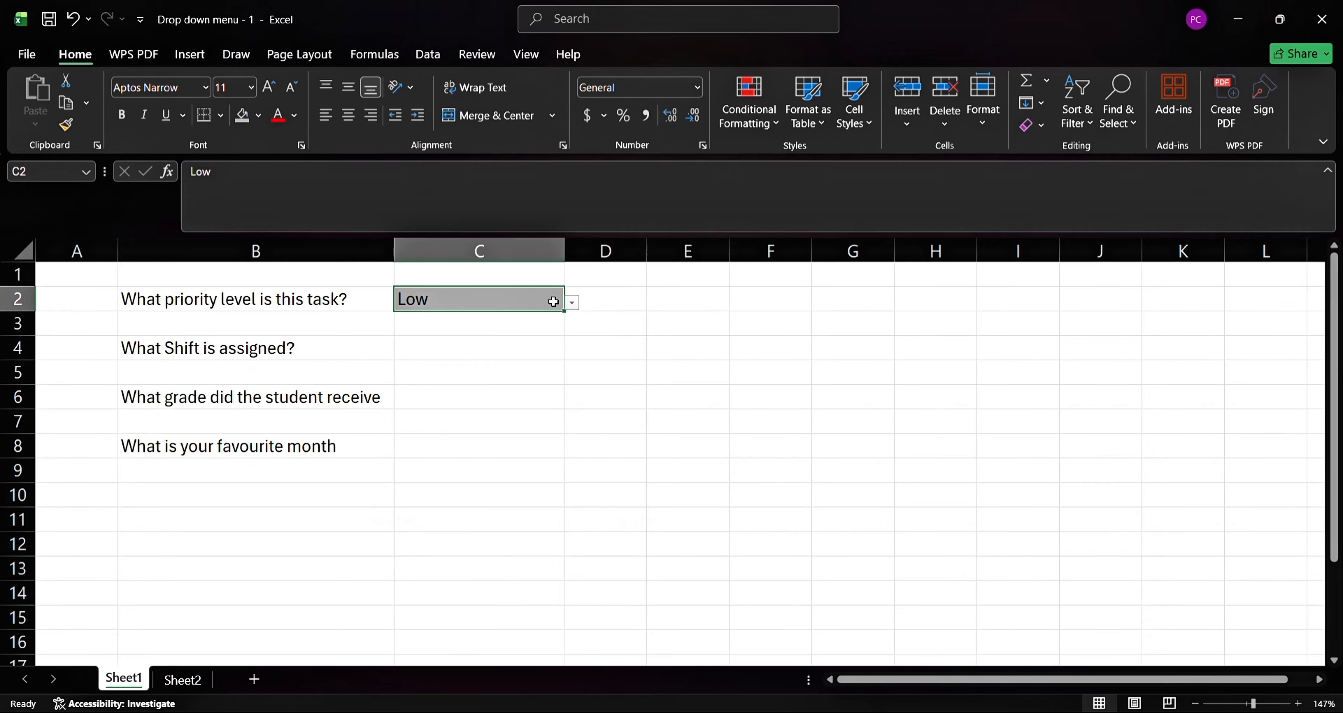
{"action": "right_click", "coordinate": [554, 302]}
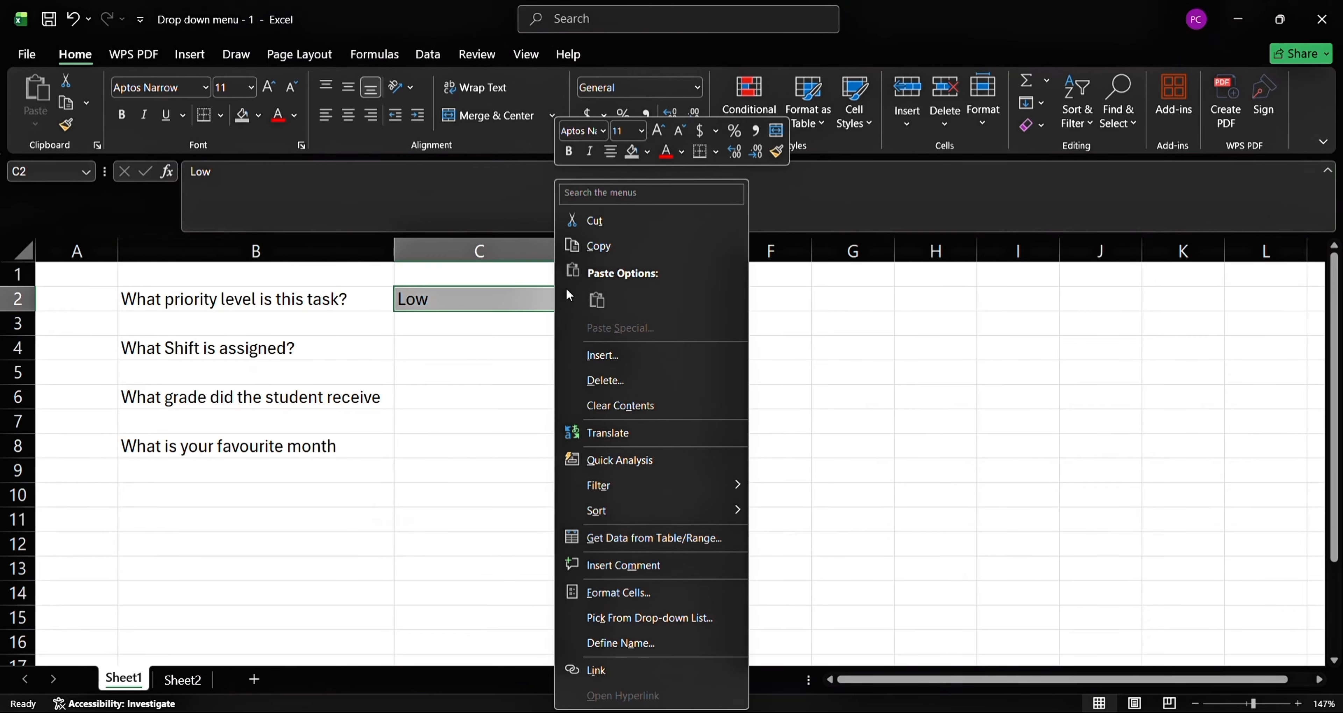
{"action": "left_click", "coordinate": [645, 246]}
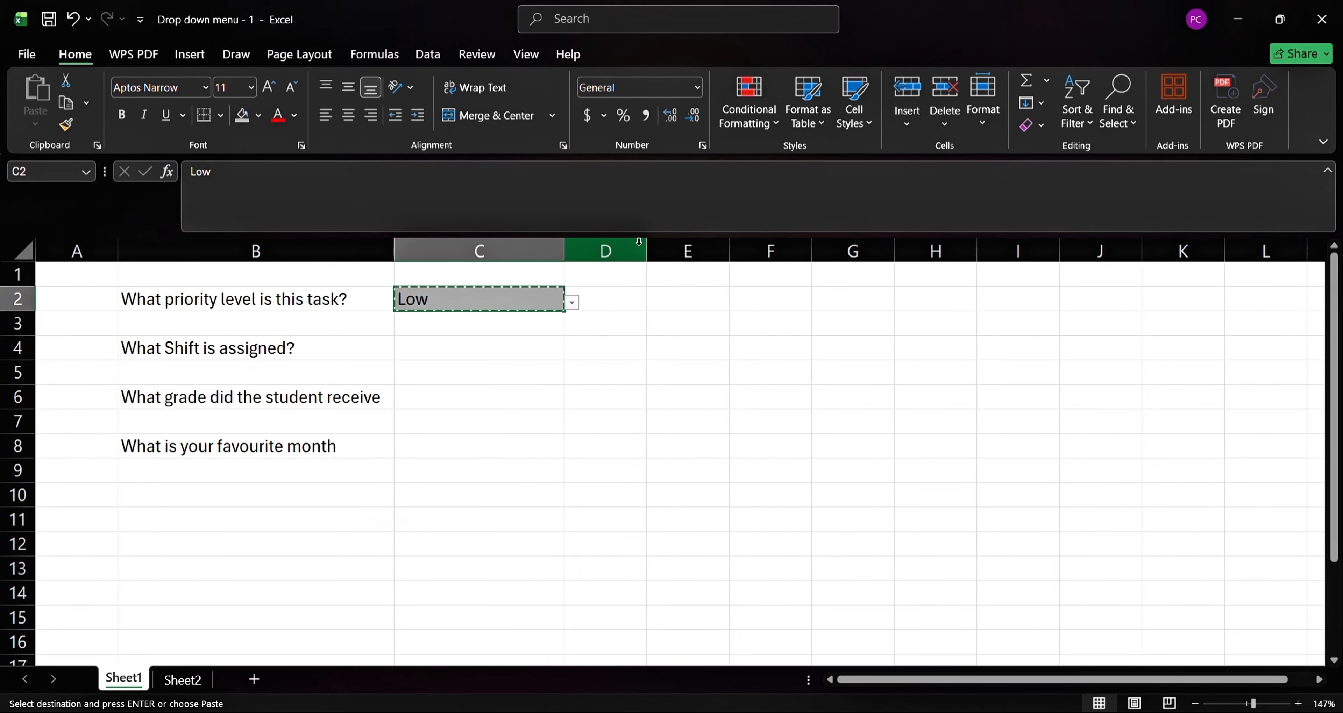
{"action": "left_click", "coordinate": [476, 348]}
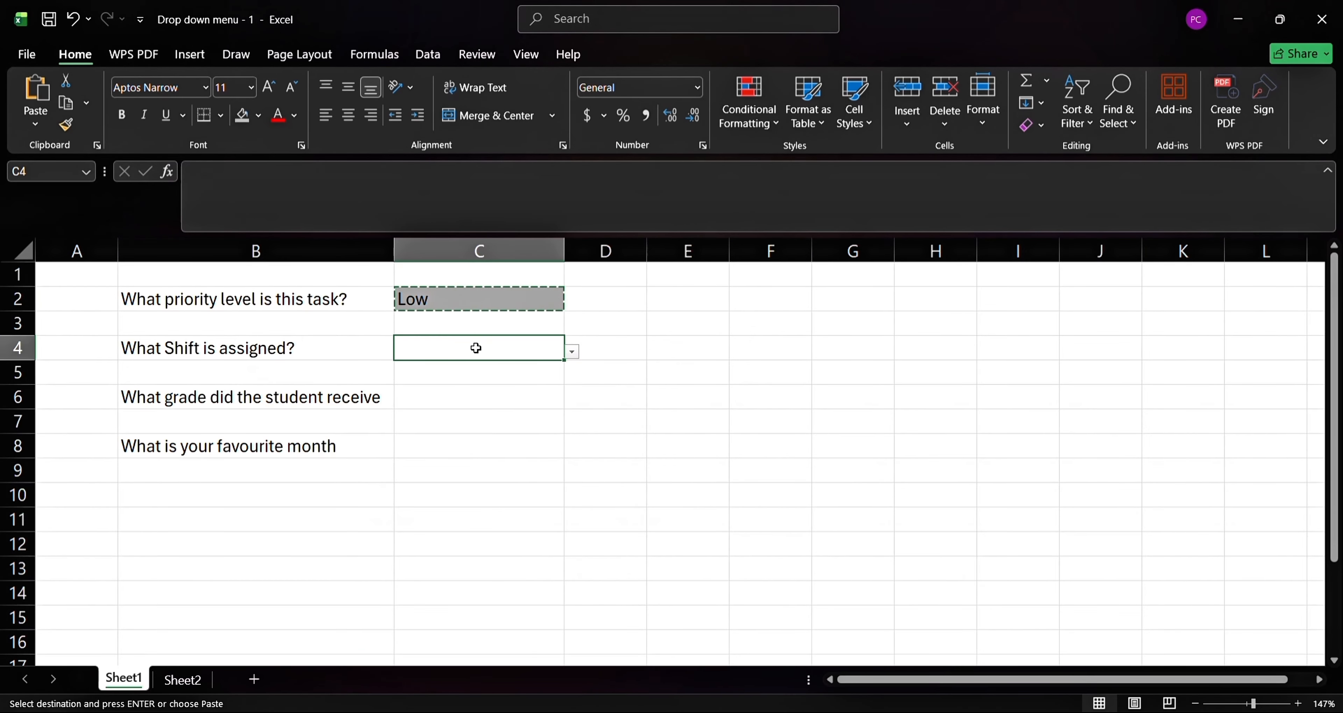
{"action": "right_click", "coordinate": [476, 348]}
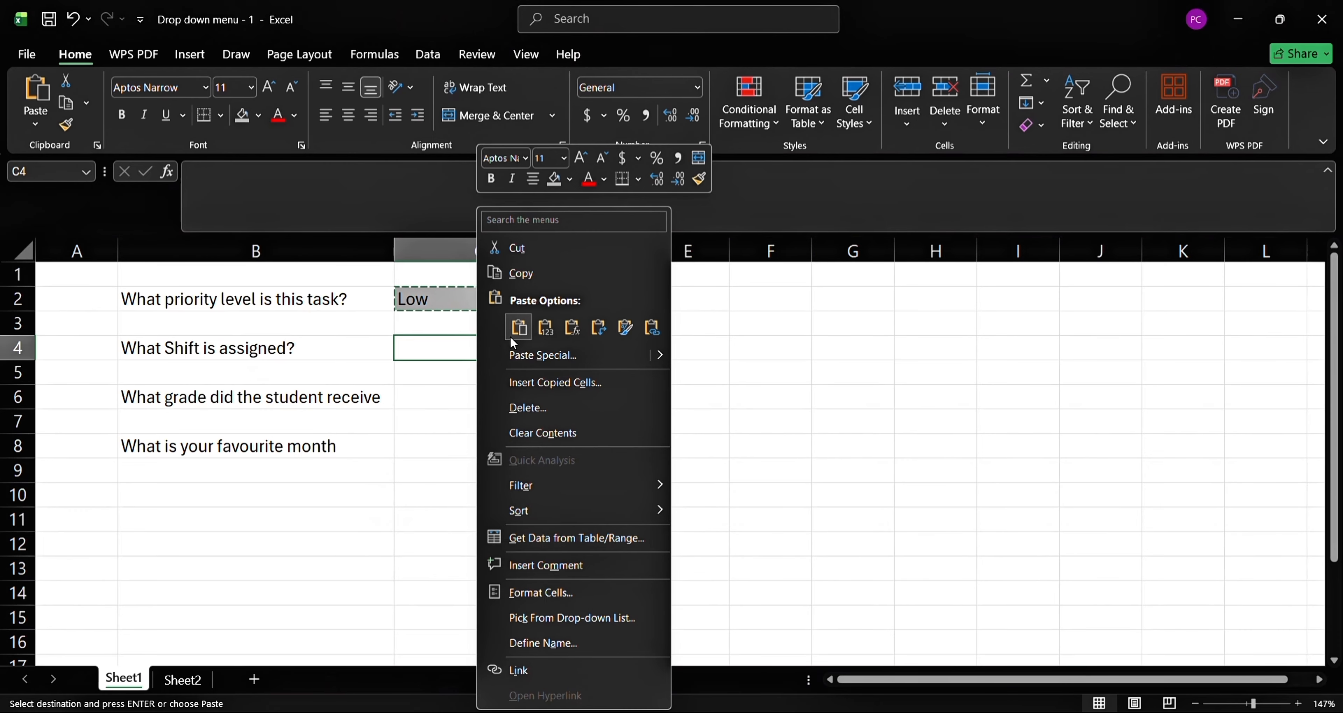
{"action": "left_click", "coordinate": [510, 336]}
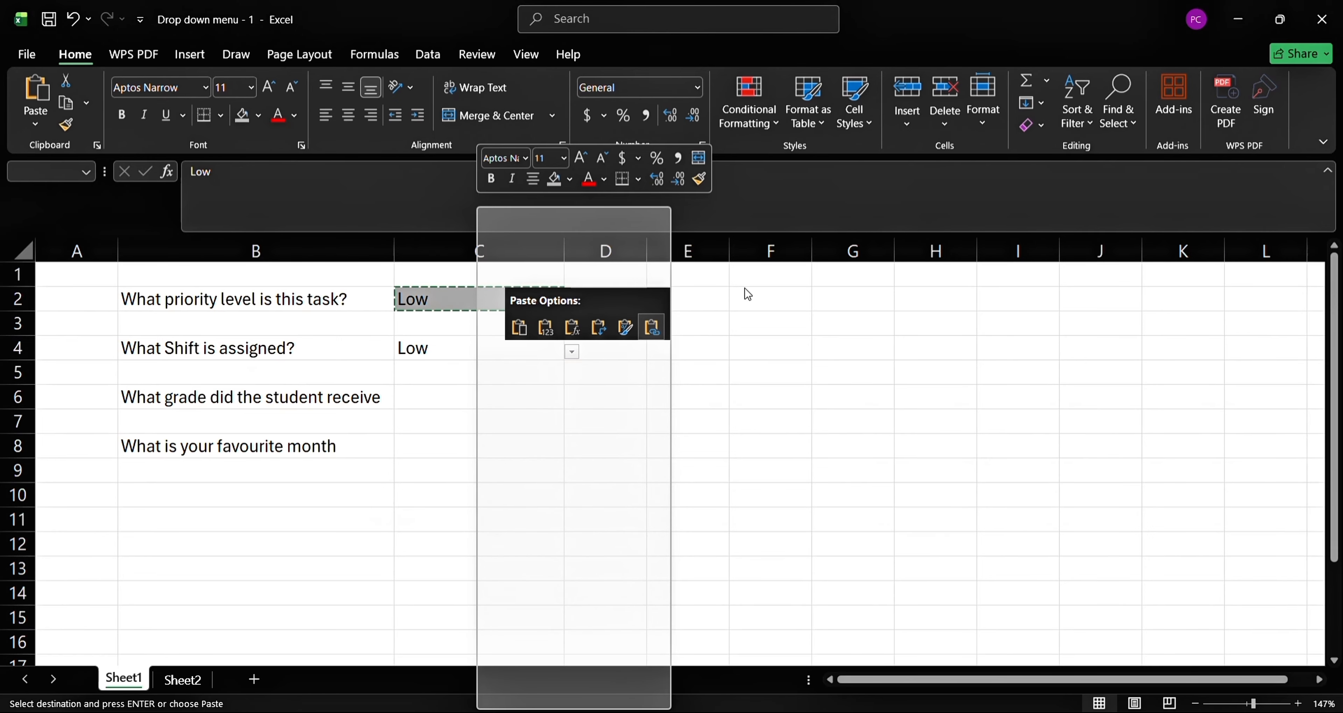
{"action": "key", "text": "Escape"}
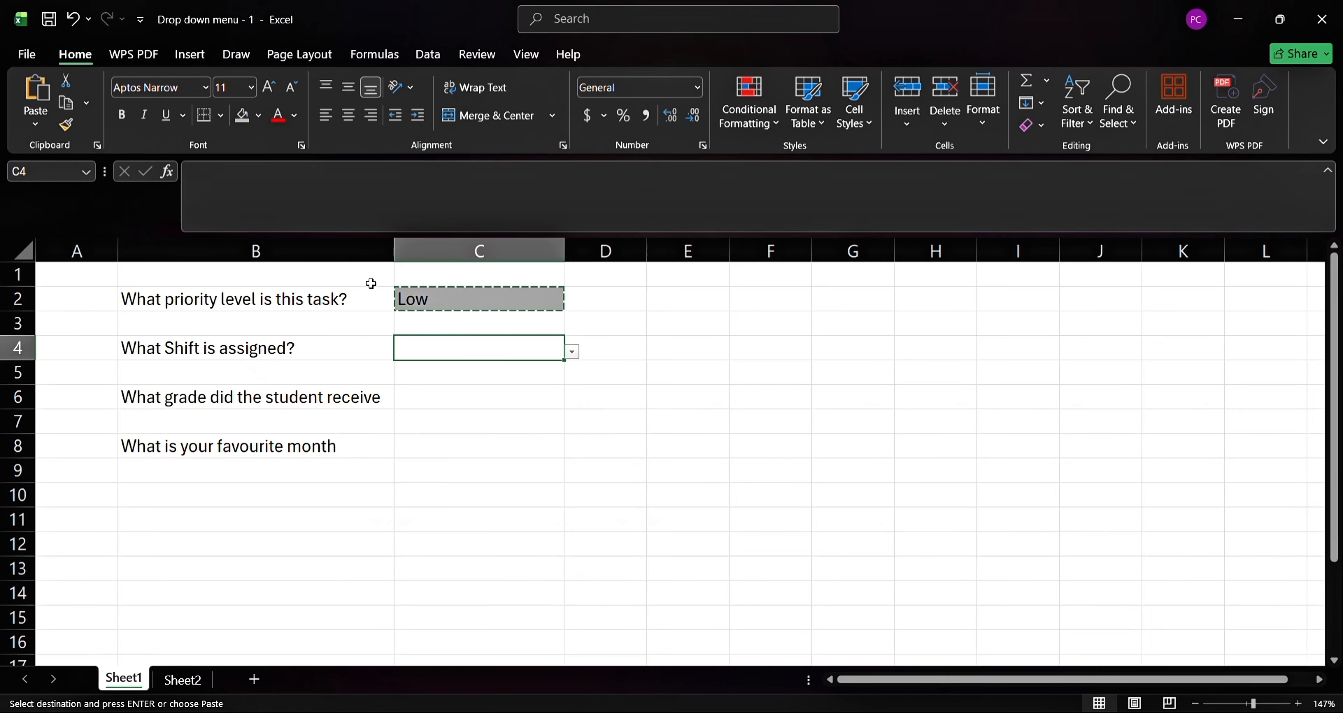
Copy the grey cell formatting of C2 to the answer cells C4, C6 and C8 with Format Painter.
{"action": "left_click", "coordinate": [70, 126]}
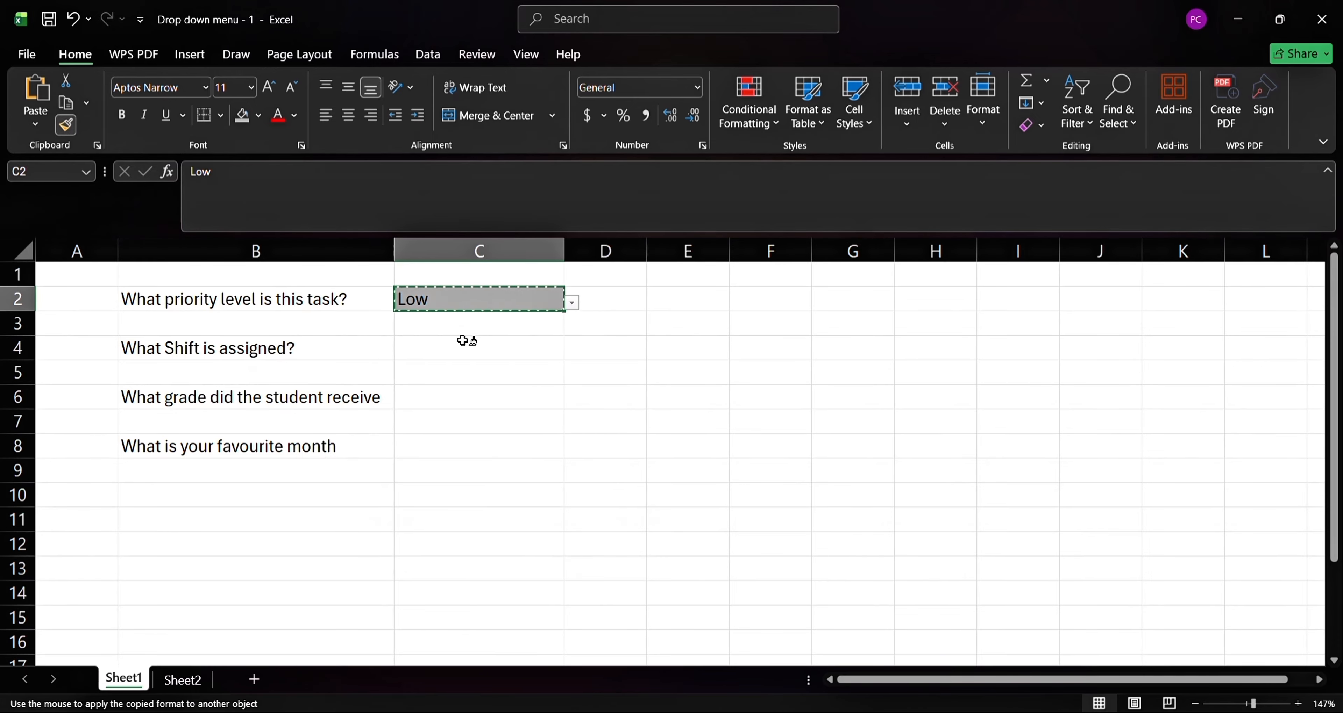
{"action": "left_click", "coordinate": [462, 340]}
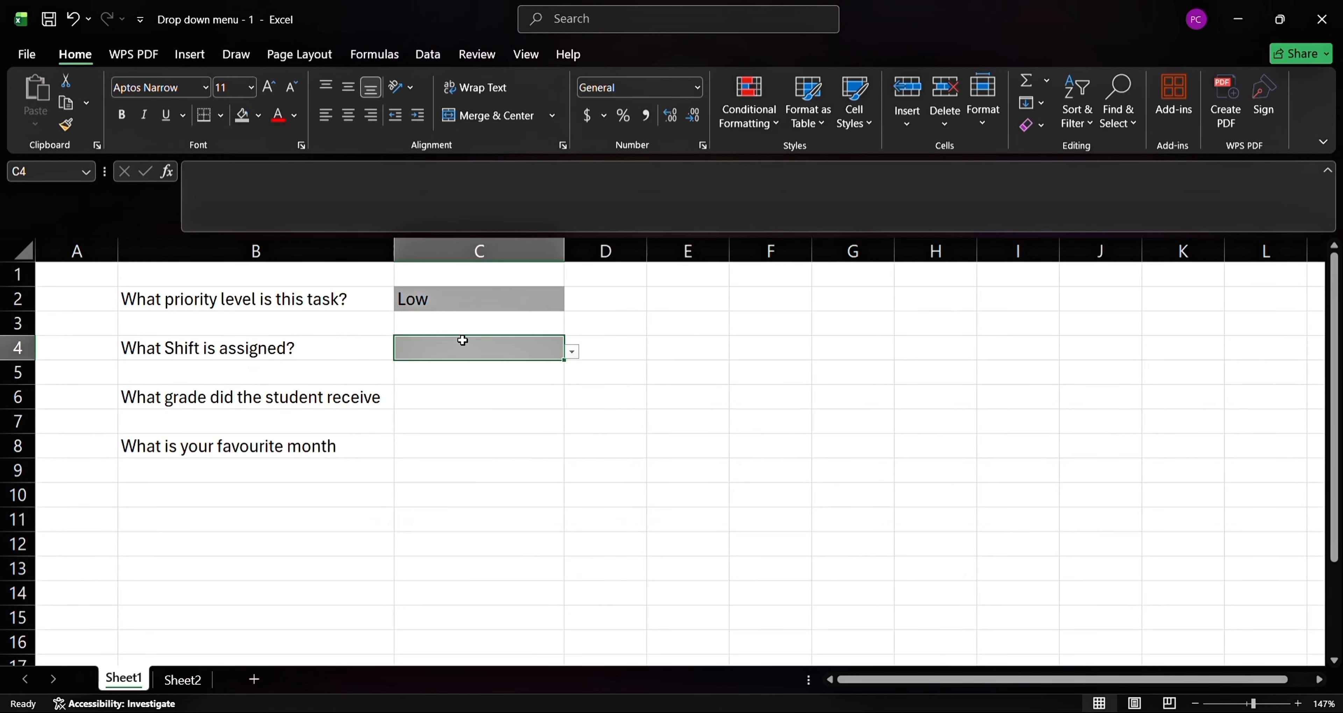
{"action": "left_click", "coordinate": [462, 398]}
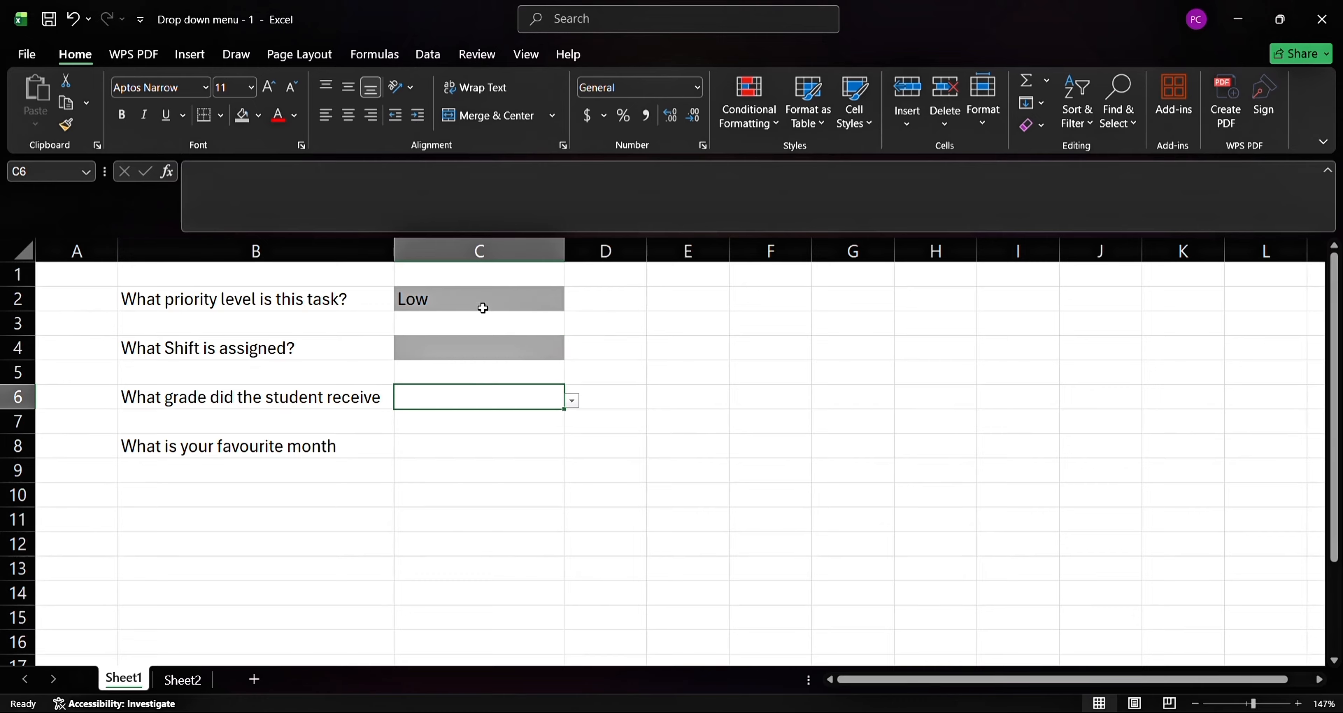
{"action": "left_click", "coordinate": [434, 292]}
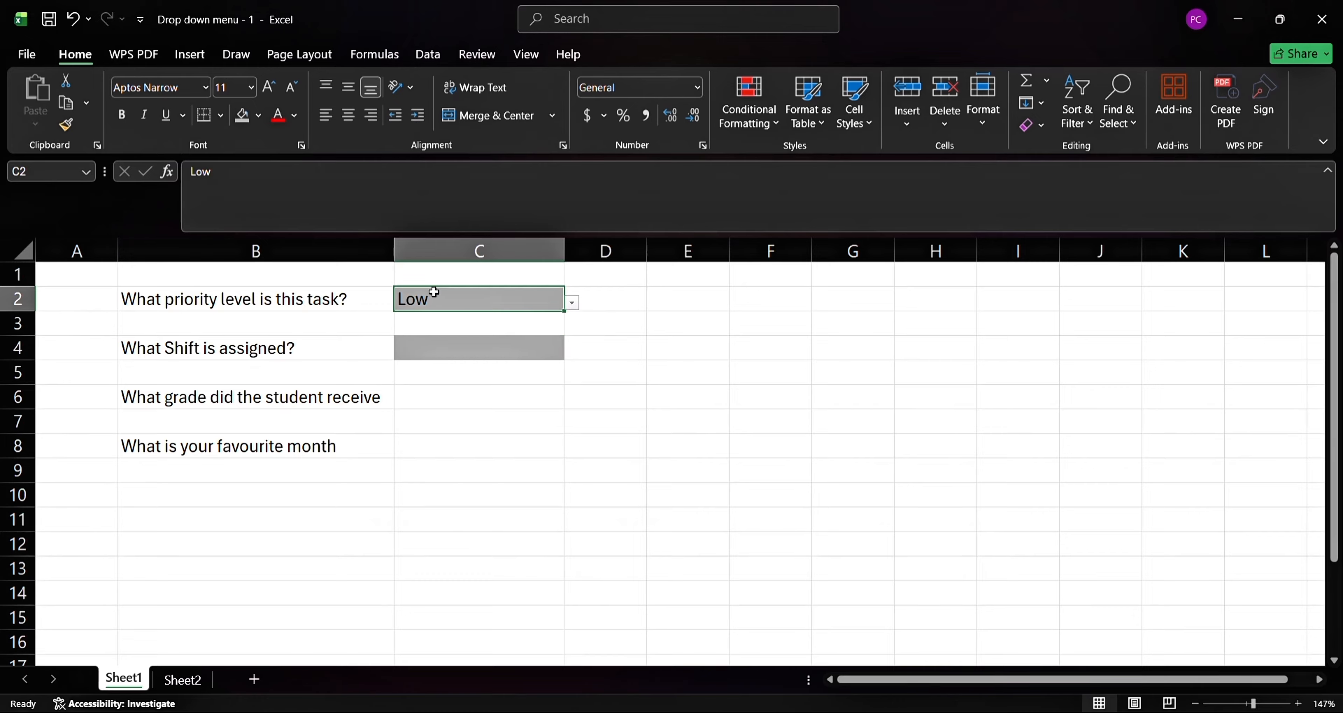
{"action": "left_click", "coordinate": [65, 124]}
{"action": "left_click", "coordinate": [438, 388]}
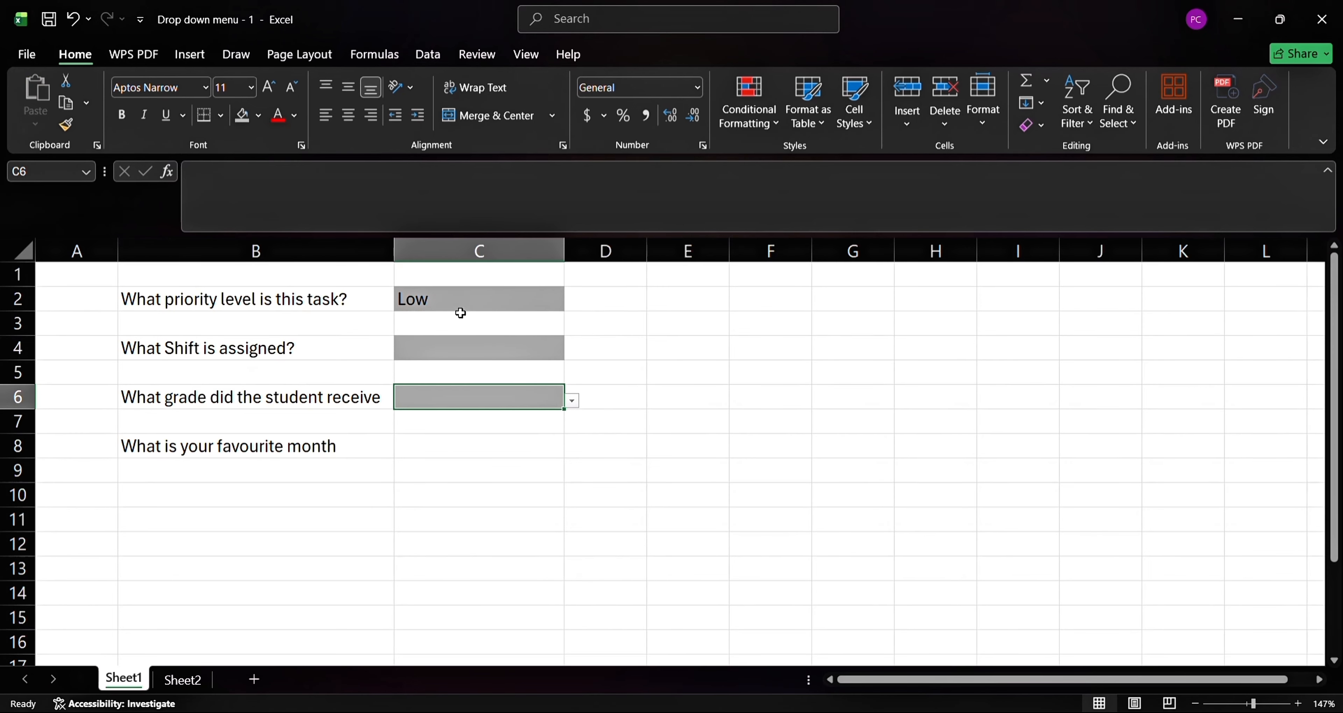
{"action": "left_click", "coordinate": [451, 298]}
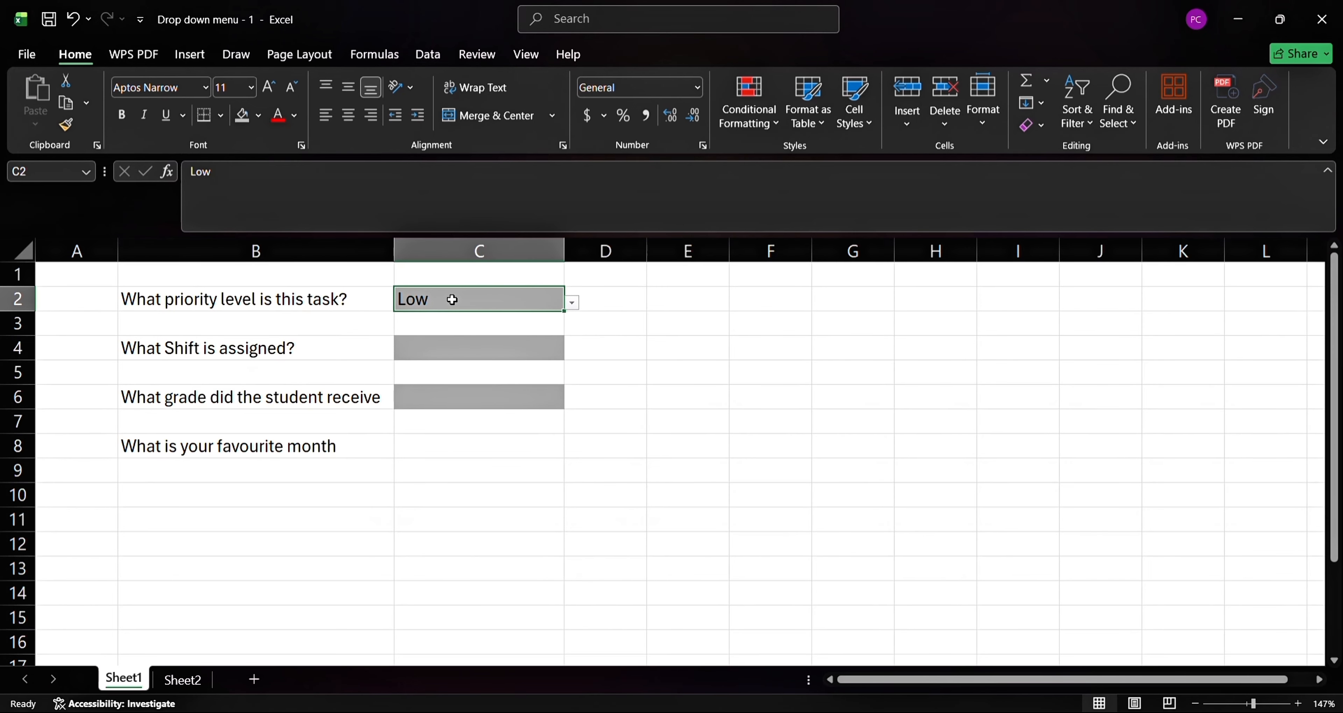
{"action": "left_click", "coordinate": [66, 124]}
{"action": "left_click", "coordinate": [438, 450]}
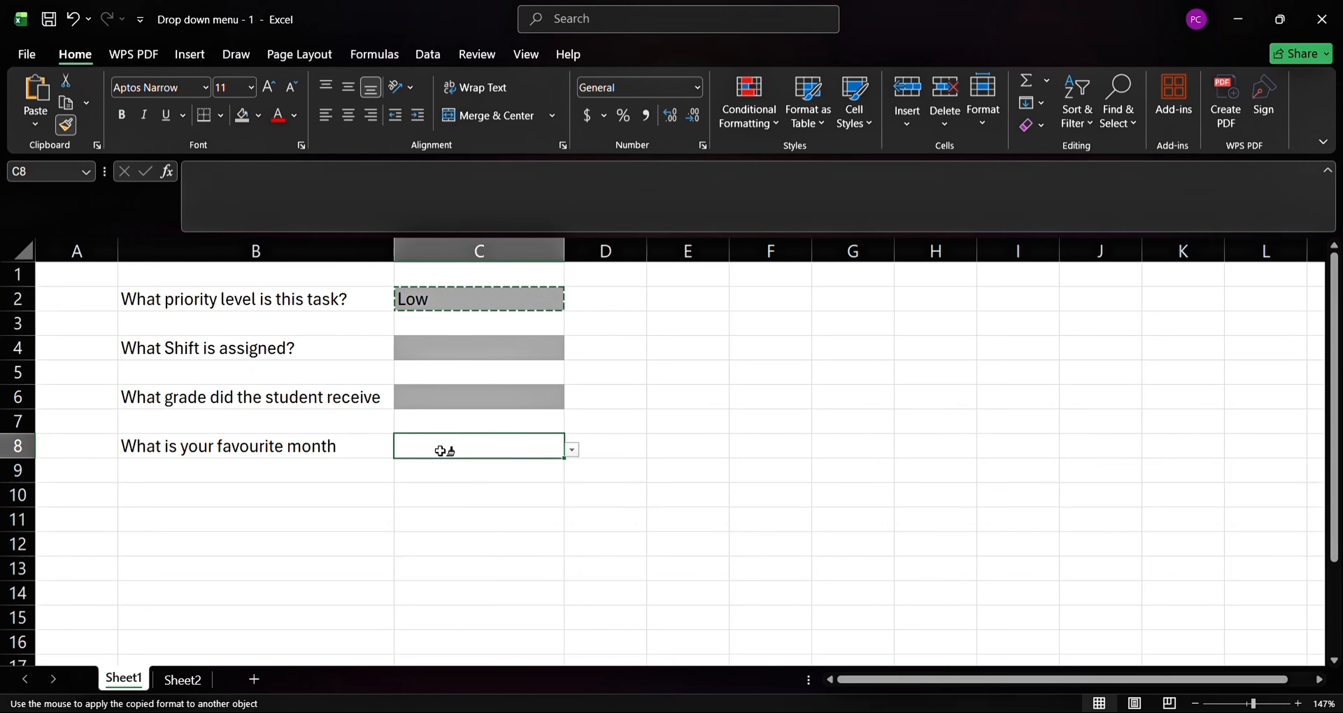
{"action": "left_click", "coordinate": [667, 466]}
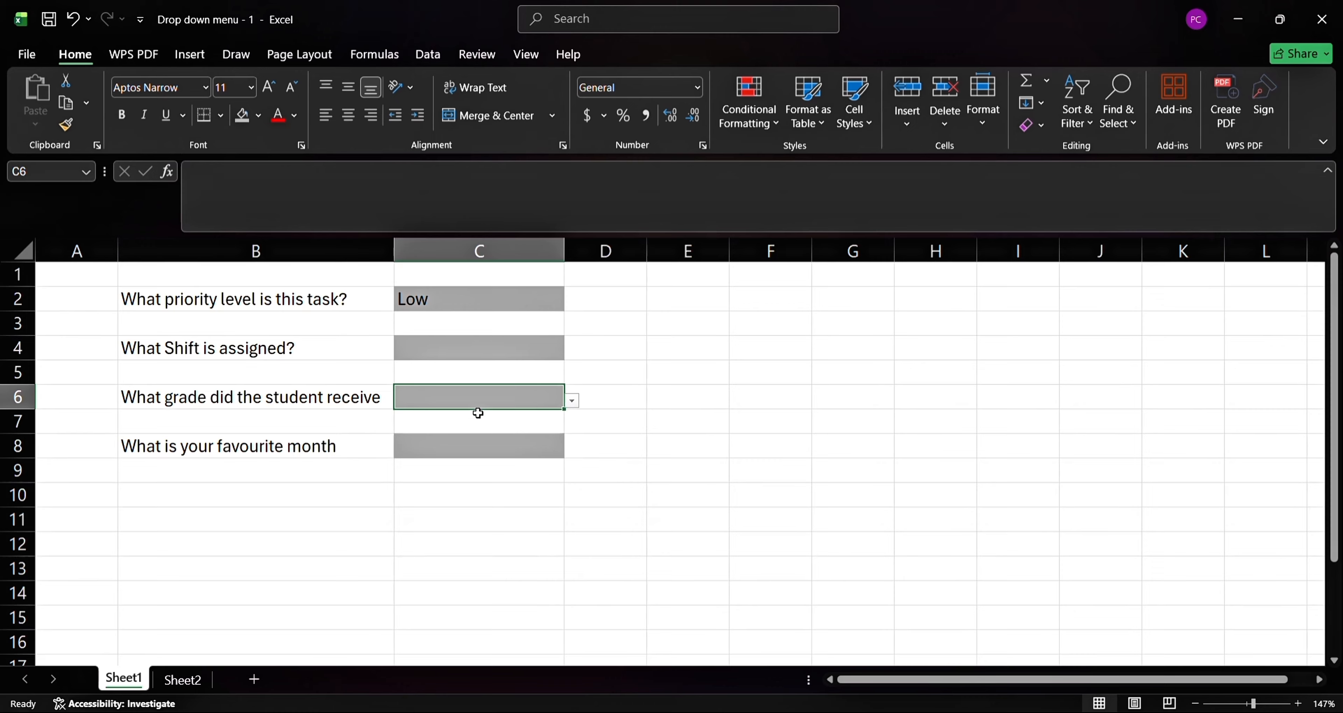
View the grade choices in C6 and try to enter the unlisted grade F in that cell.
{"action": "left_click", "coordinate": [574, 402]}
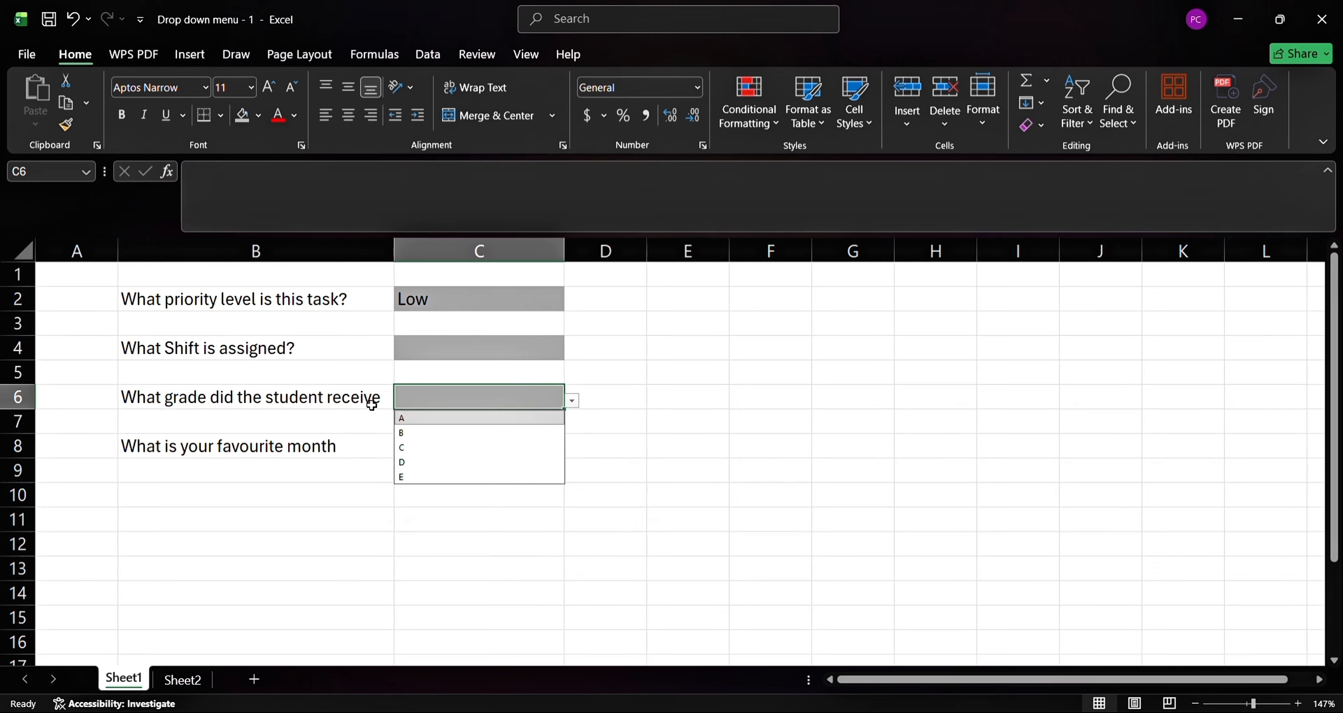
{"action": "left_click", "coordinate": [438, 401]}
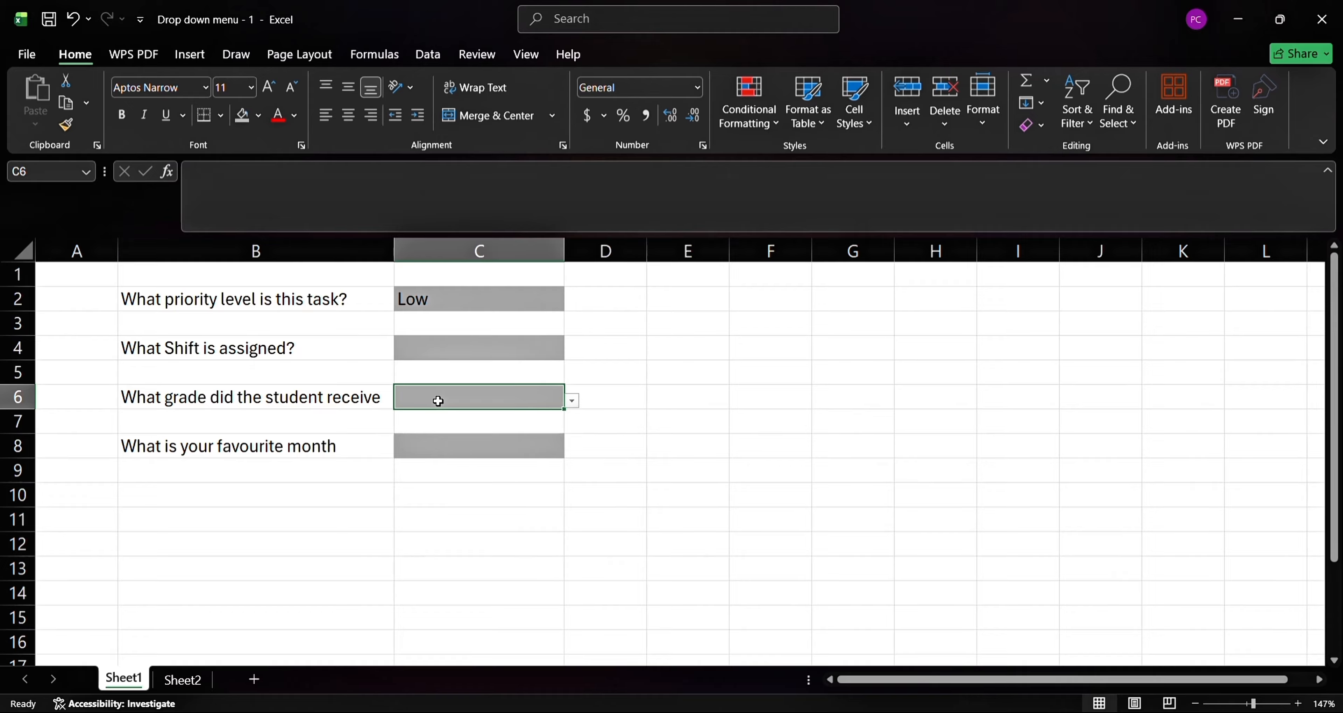
{"action": "double_click", "coordinate": [438, 401]}
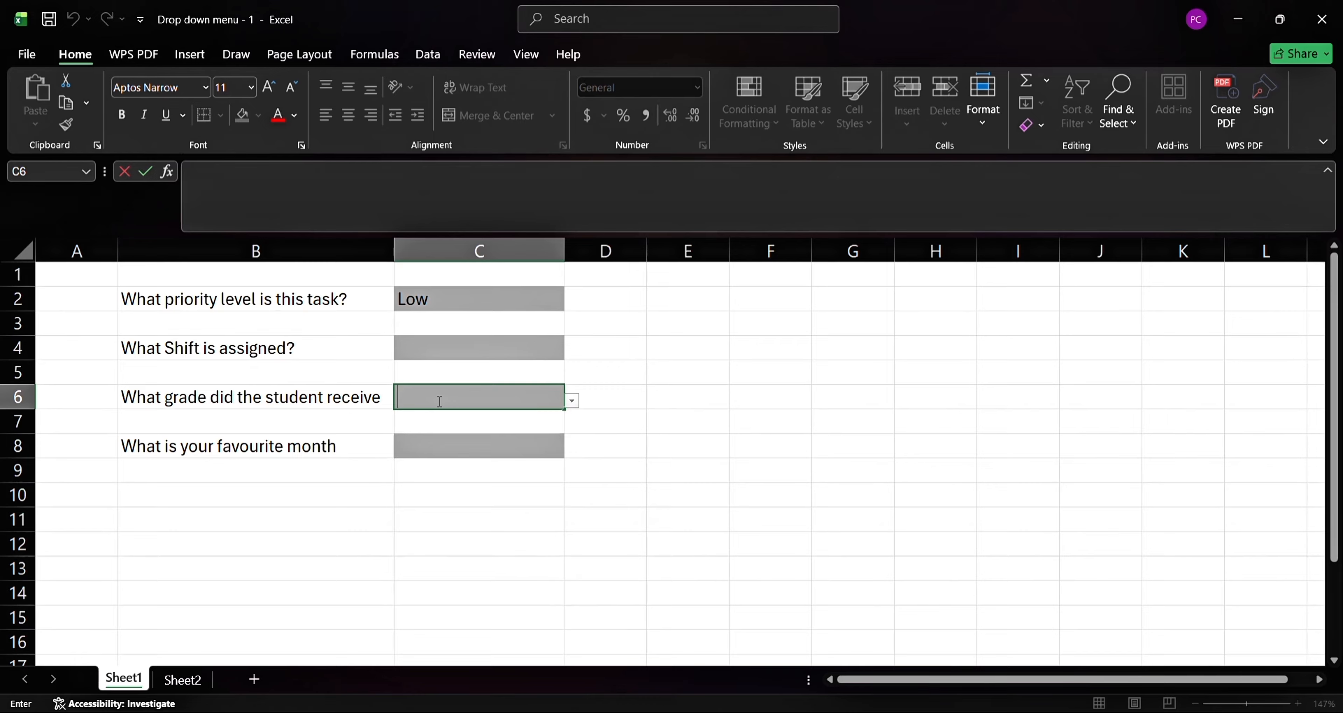
{"action": "type", "text": "F"}
{"action": "key", "text": "Return"}
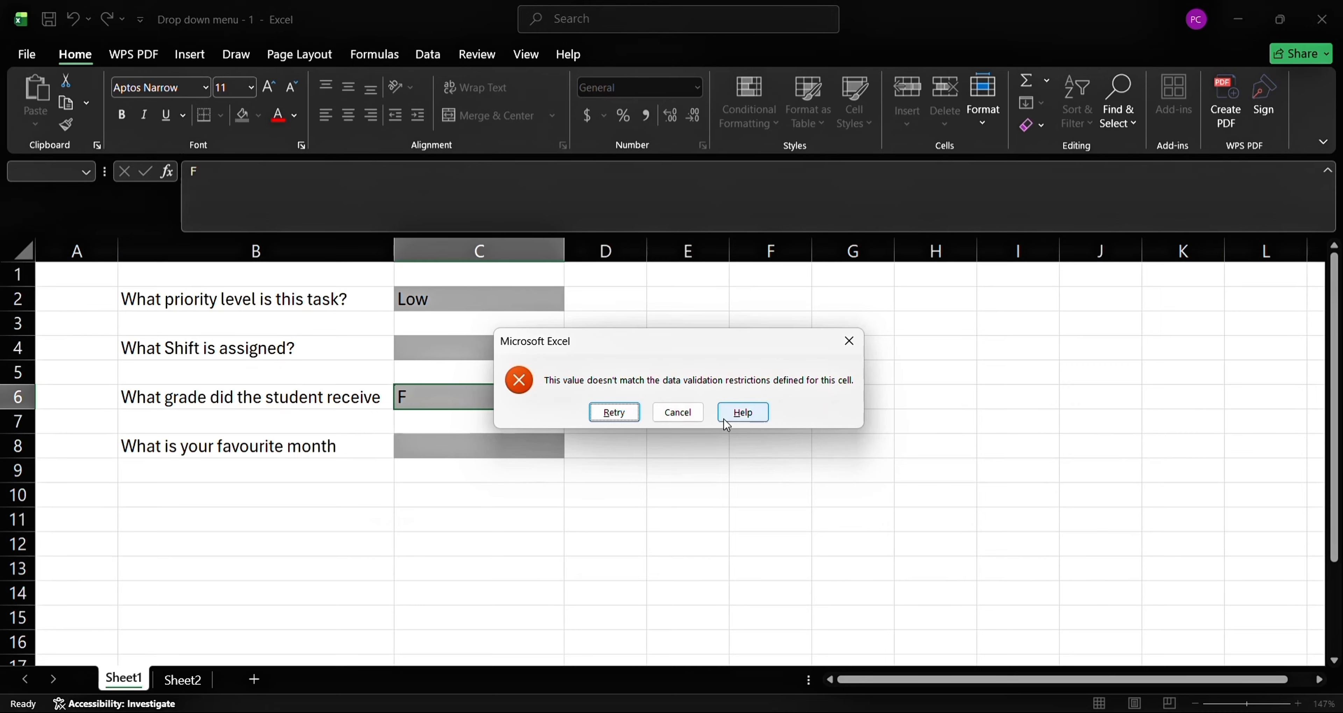
{"action": "left_click", "coordinate": [850, 350]}
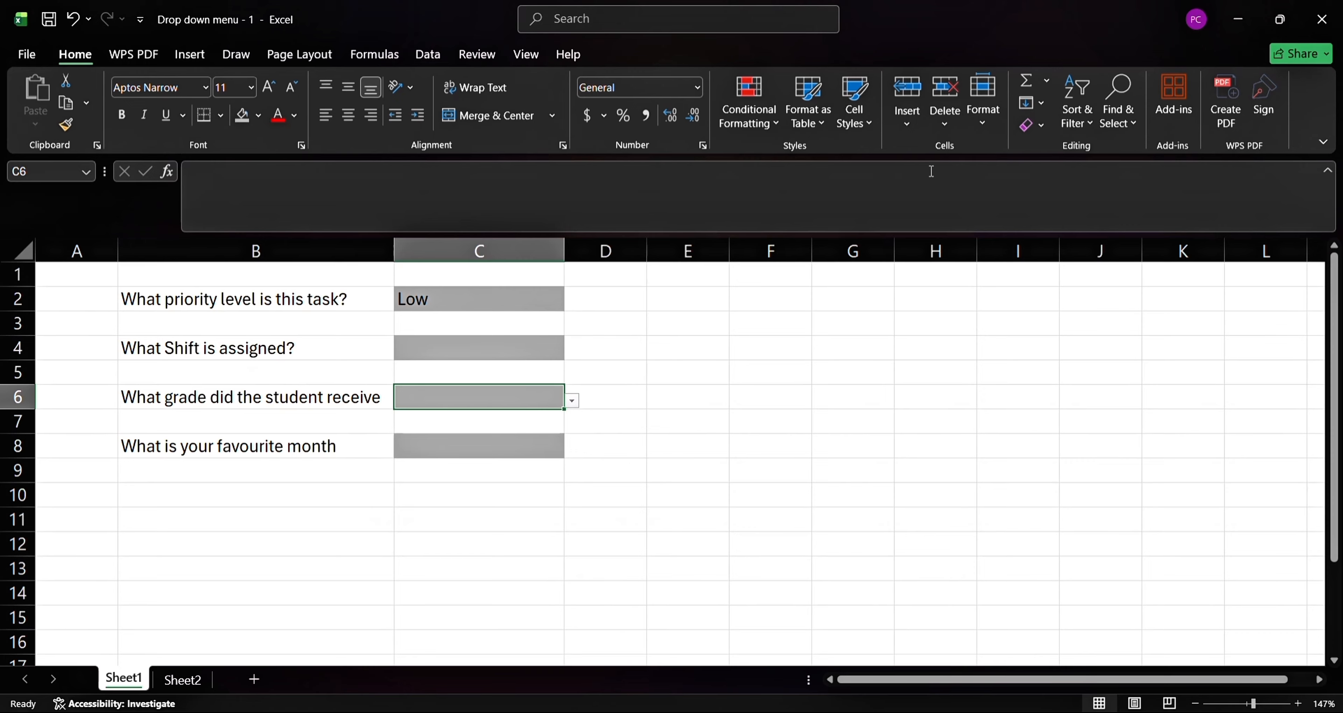
Turn off the error alert for invalid data in the data validation of grade cell C6.
{"action": "left_click", "coordinate": [427, 59]}
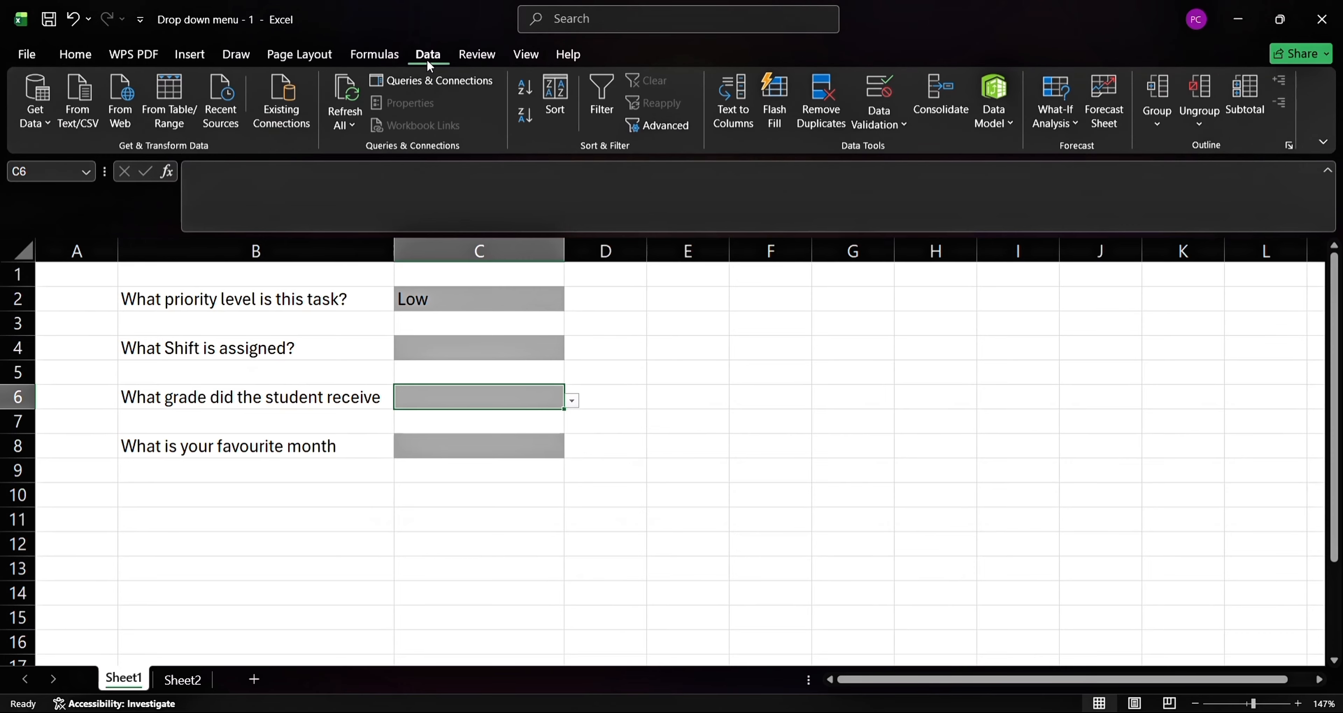
{"action": "left_click", "coordinate": [891, 121]}
{"action": "left_click", "coordinate": [918, 150]}
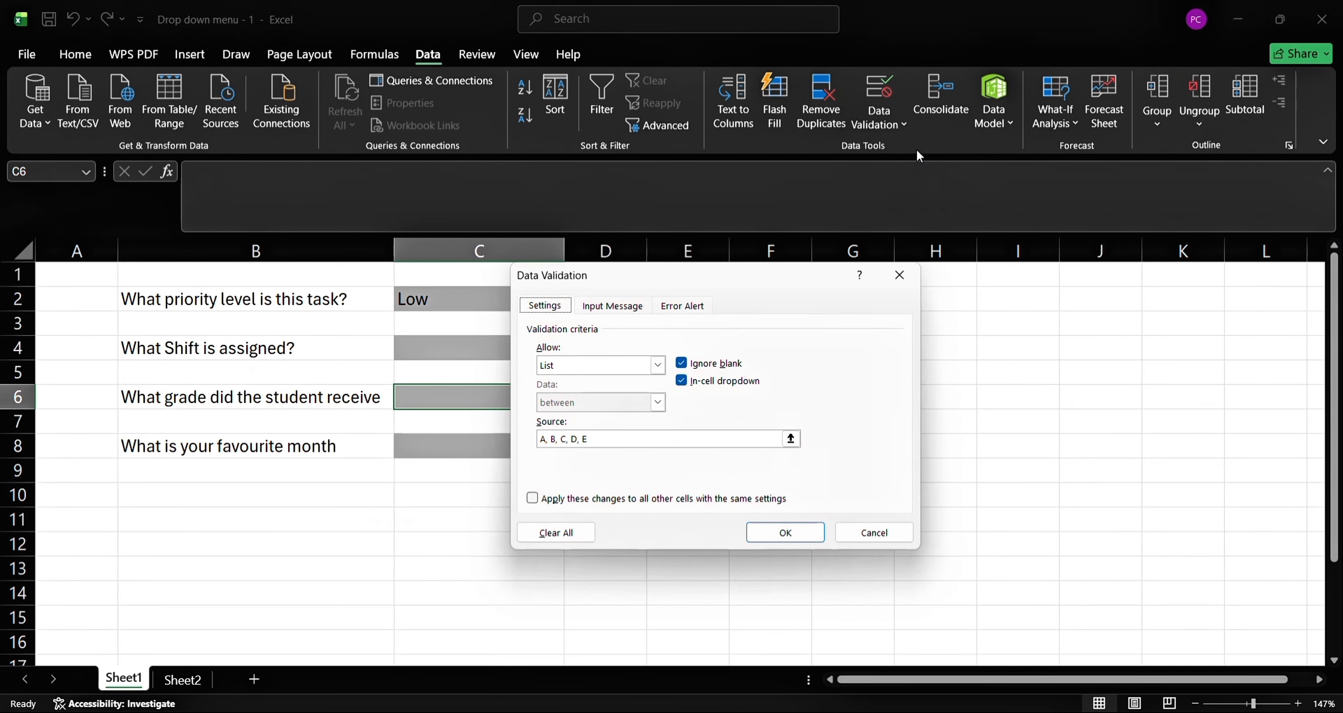
{"action": "left_click", "coordinate": [694, 311]}
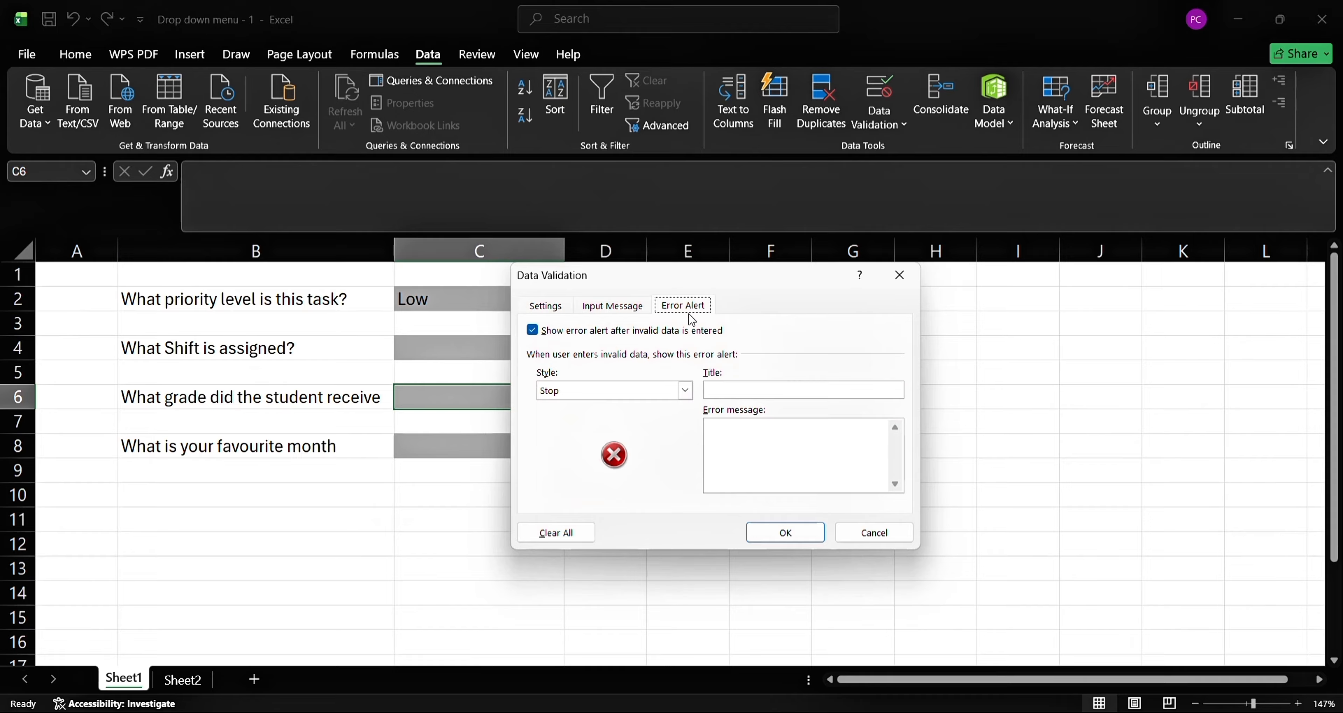
{"action": "left_click", "coordinate": [534, 330]}
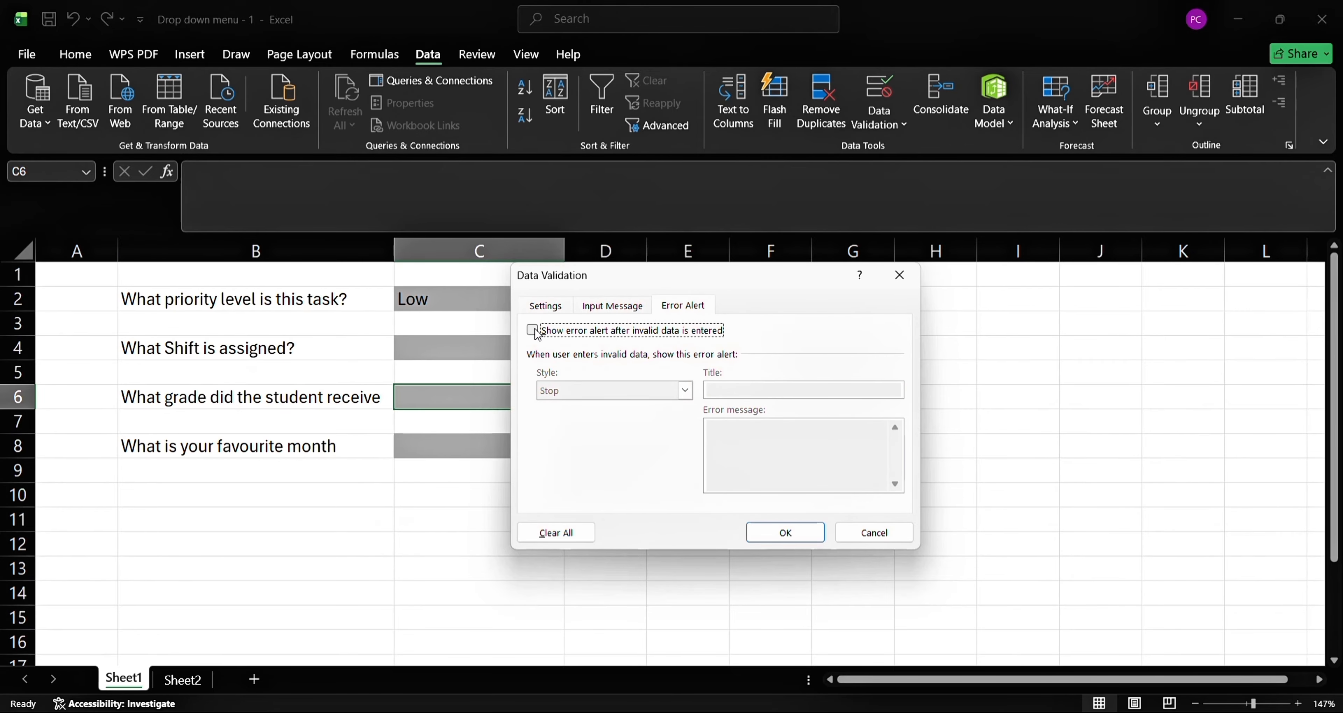
{"action": "left_click", "coordinate": [785, 532]}
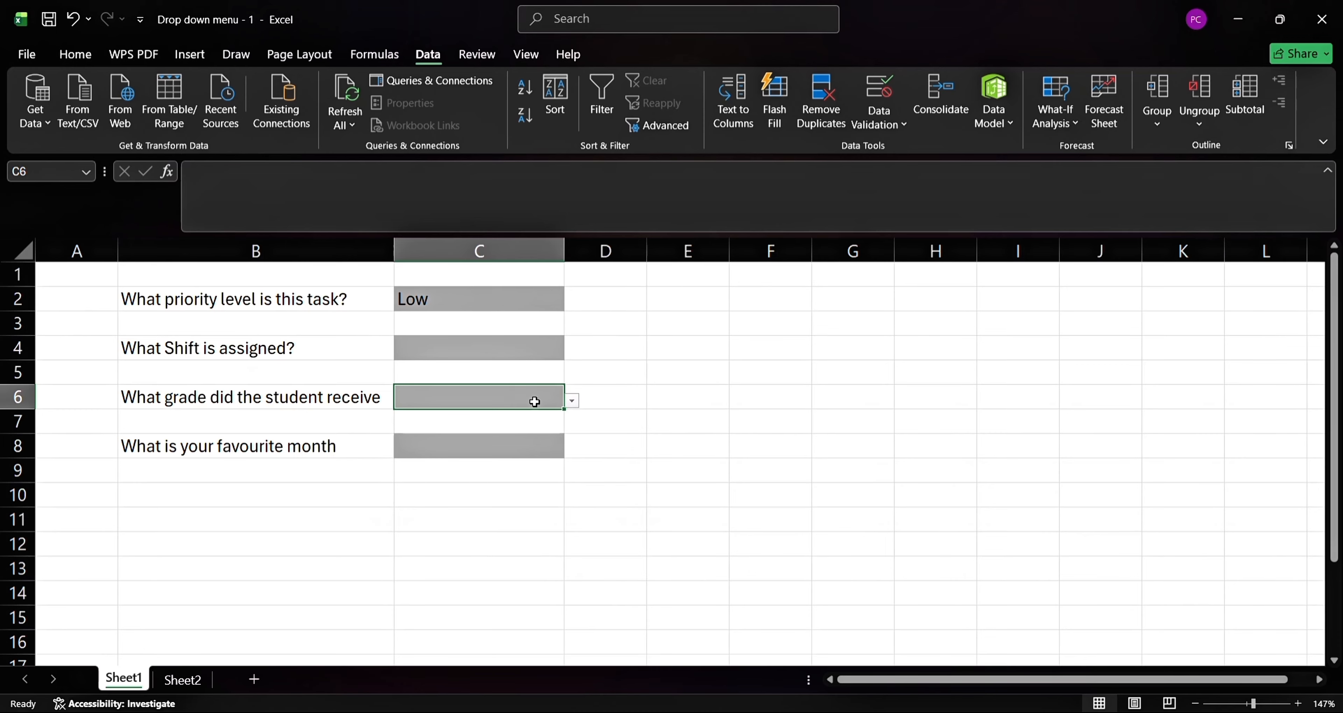
View the grade choices in C6 and enter the unlisted grade F in that cell.
{"action": "left_click", "coordinate": [573, 400]}
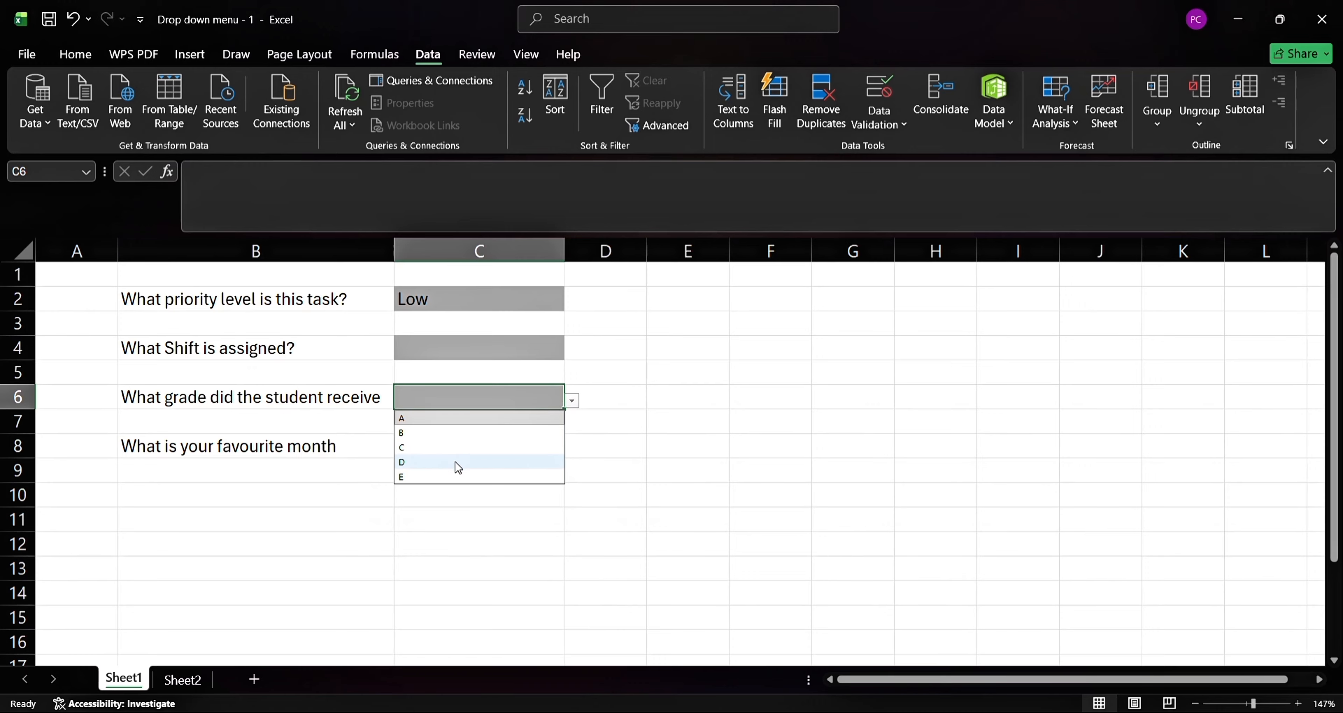
{"action": "left_click", "coordinate": [497, 391]}
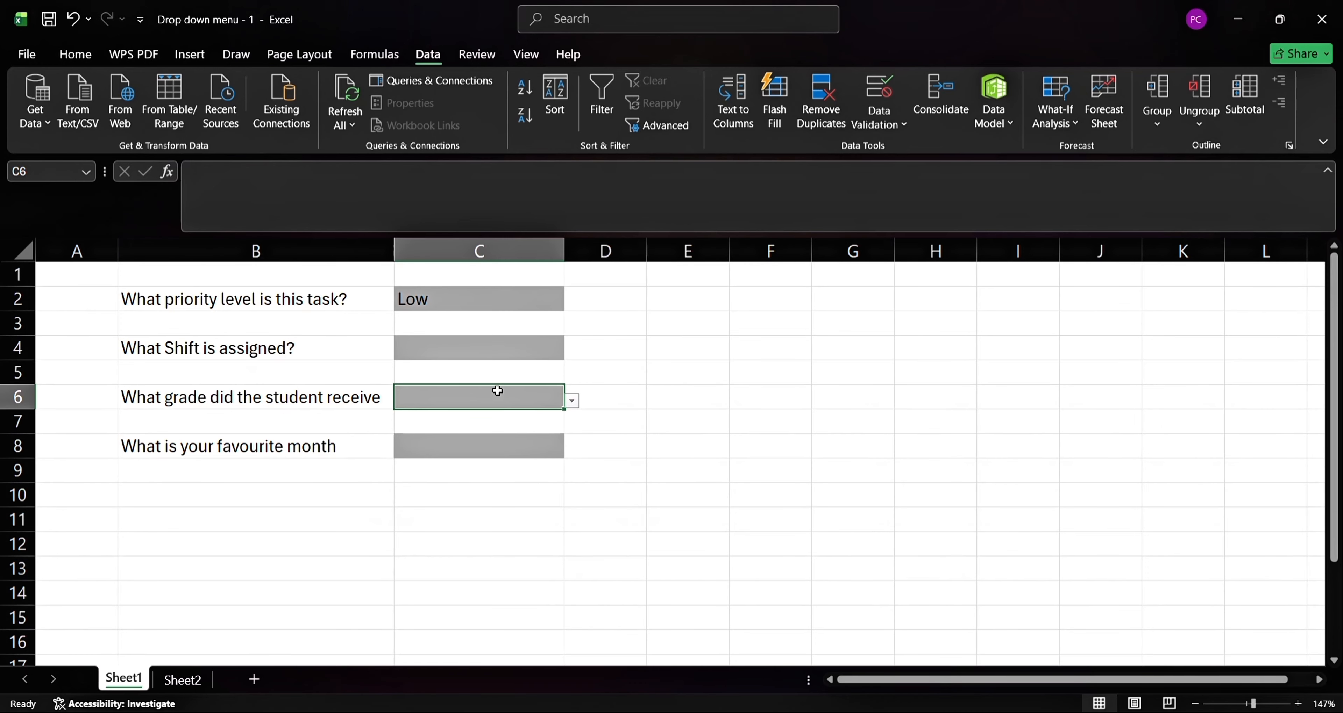
{"action": "type", "text": "F"}
{"action": "key", "text": "Return"}
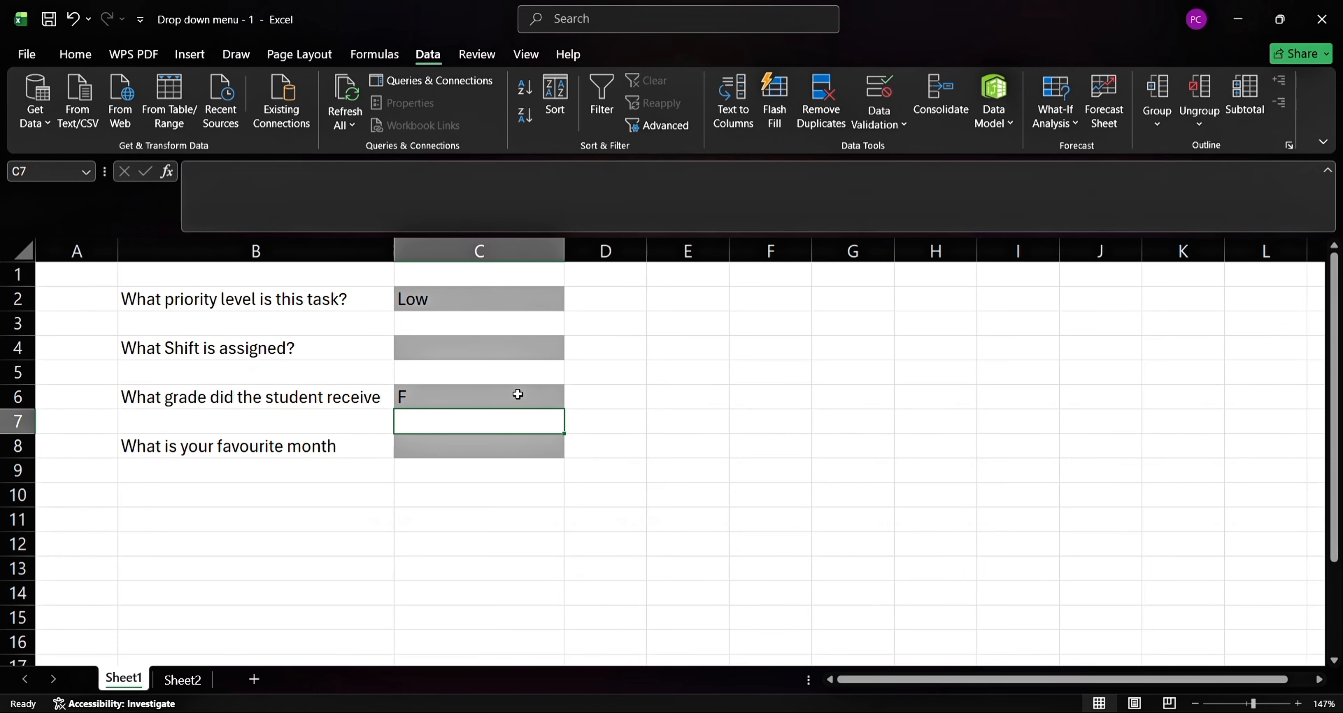
{"action": "left_click", "coordinate": [656, 422]}
{"action": "left_click", "coordinate": [407, 397]}
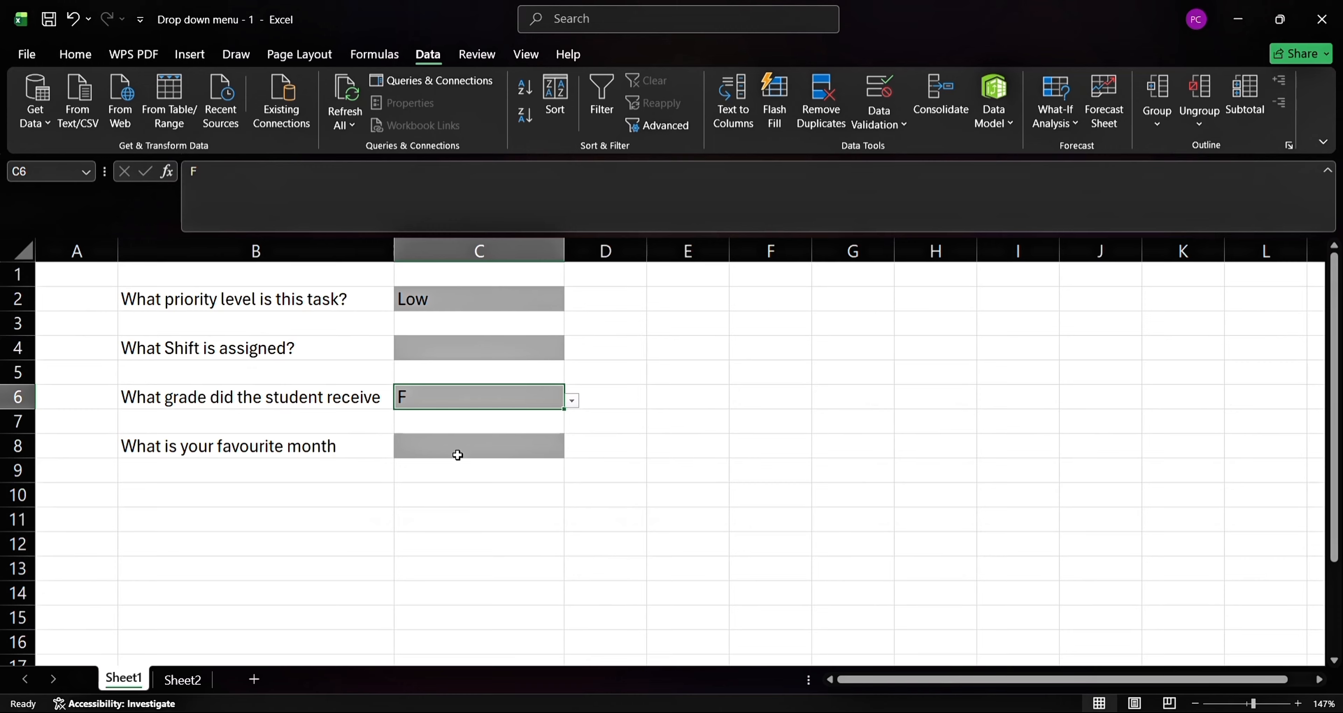
Try to enter the unlisted shift Noon in cell C4 and dismiss the resulting alert.
{"action": "left_click", "coordinate": [453, 450]}
{"action": "left_click", "coordinate": [443, 351]}
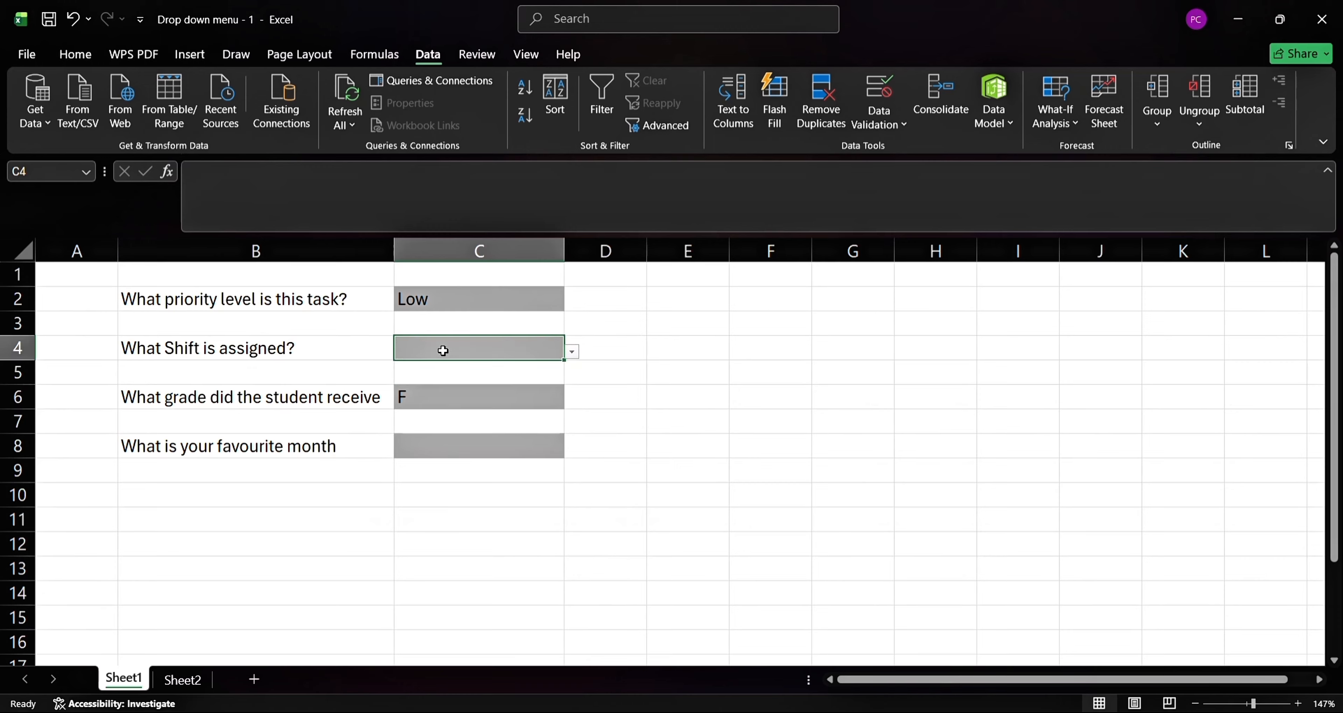
{"action": "double_click", "coordinate": [443, 350]}
{"action": "type", "text": "n"}
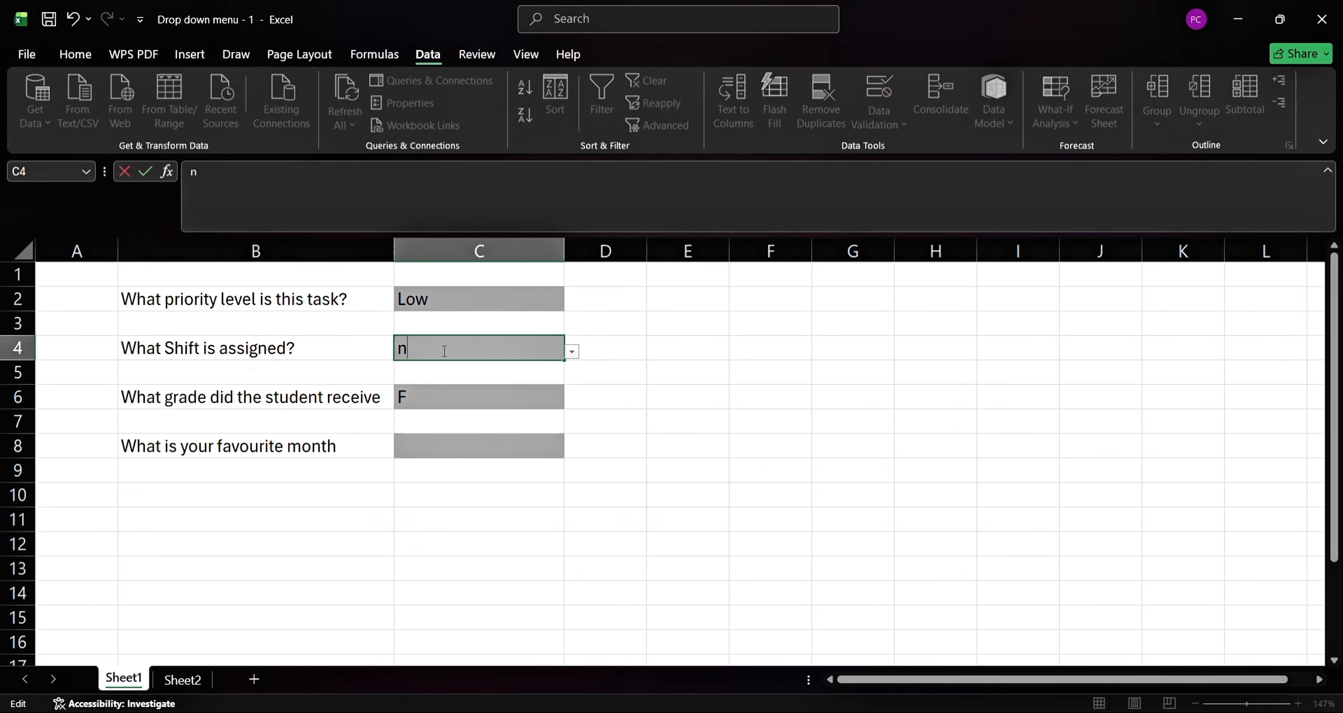
{"action": "type", "text": "ONN"}
{"action": "key", "text": "BackSpace"}
{"action": "key", "text": "BackSpace"}
{"action": "key", "text": "BackSpace"}
{"action": "key", "text": "BackSpace"}
{"action": "type", "text": "Noon"}
{"action": "key", "text": "Return"}
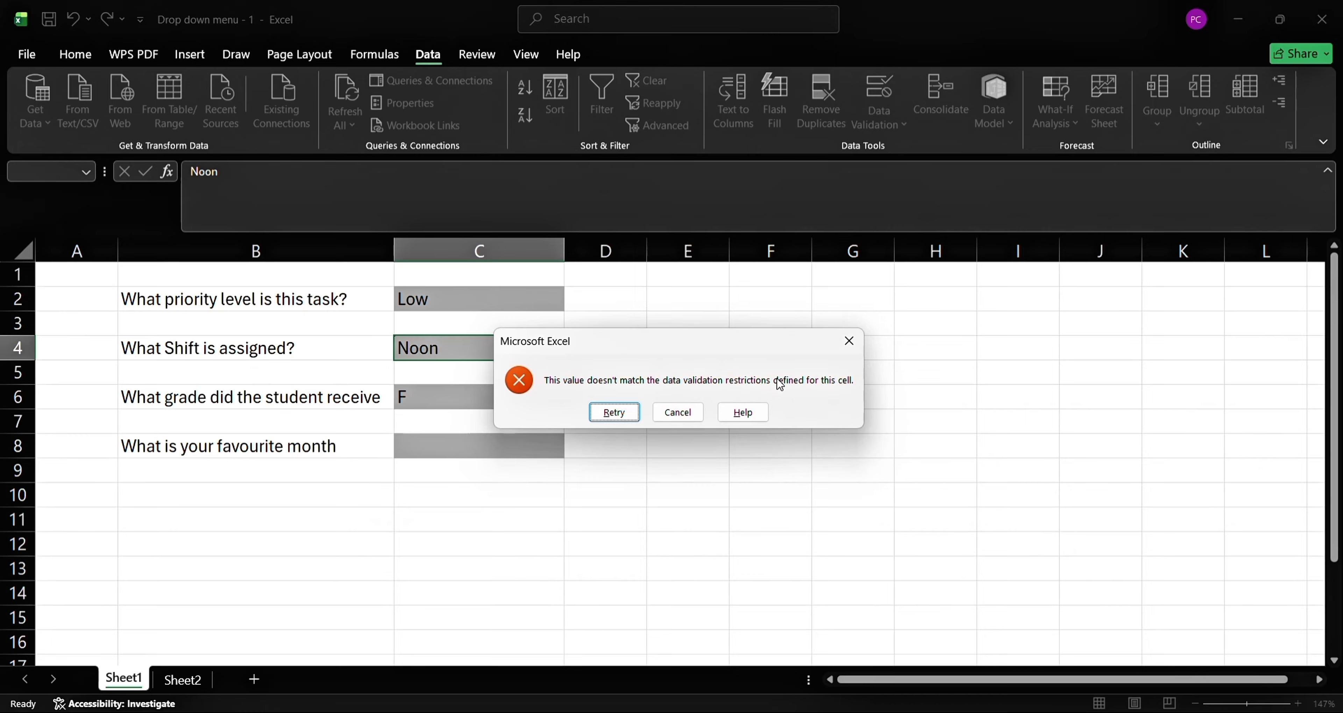
{"action": "left_click", "coordinate": [849, 350]}
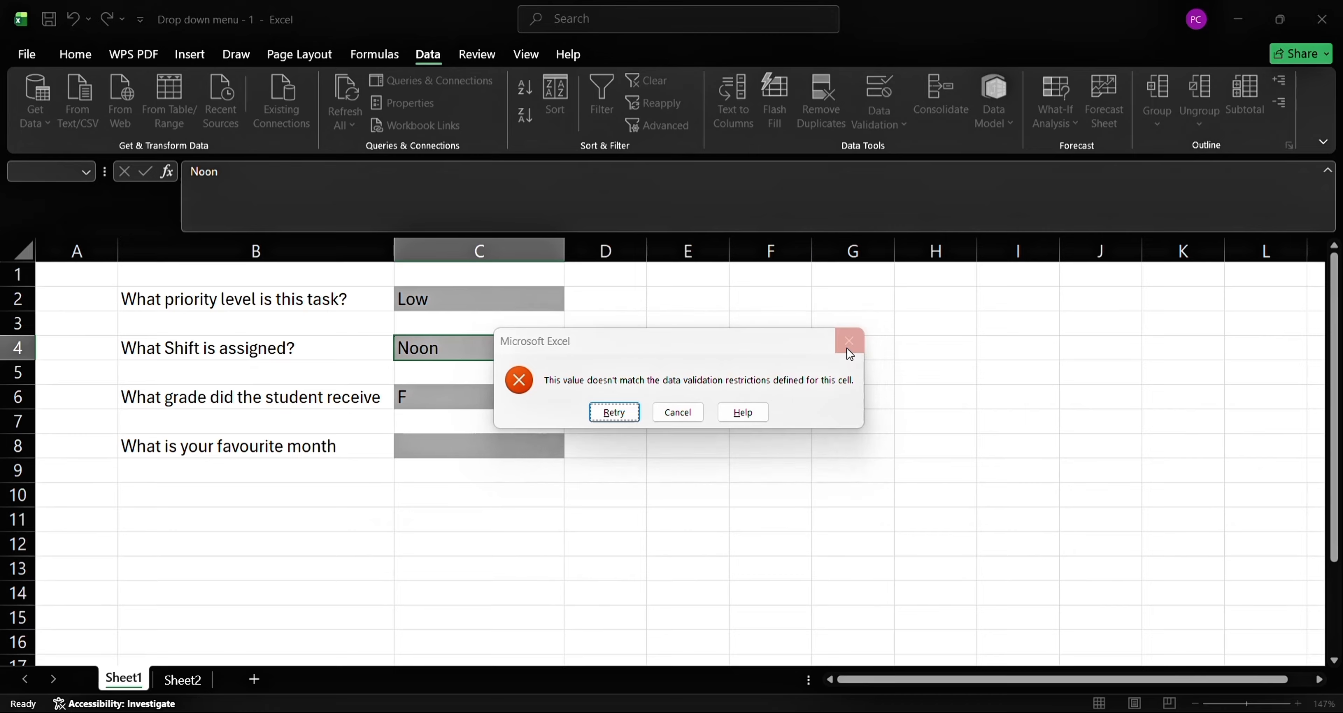
Choose Afternoon from the shift drop-down in C4 and Nov from the month drop-down in C8.
{"action": "left_click", "coordinate": [572, 352]}
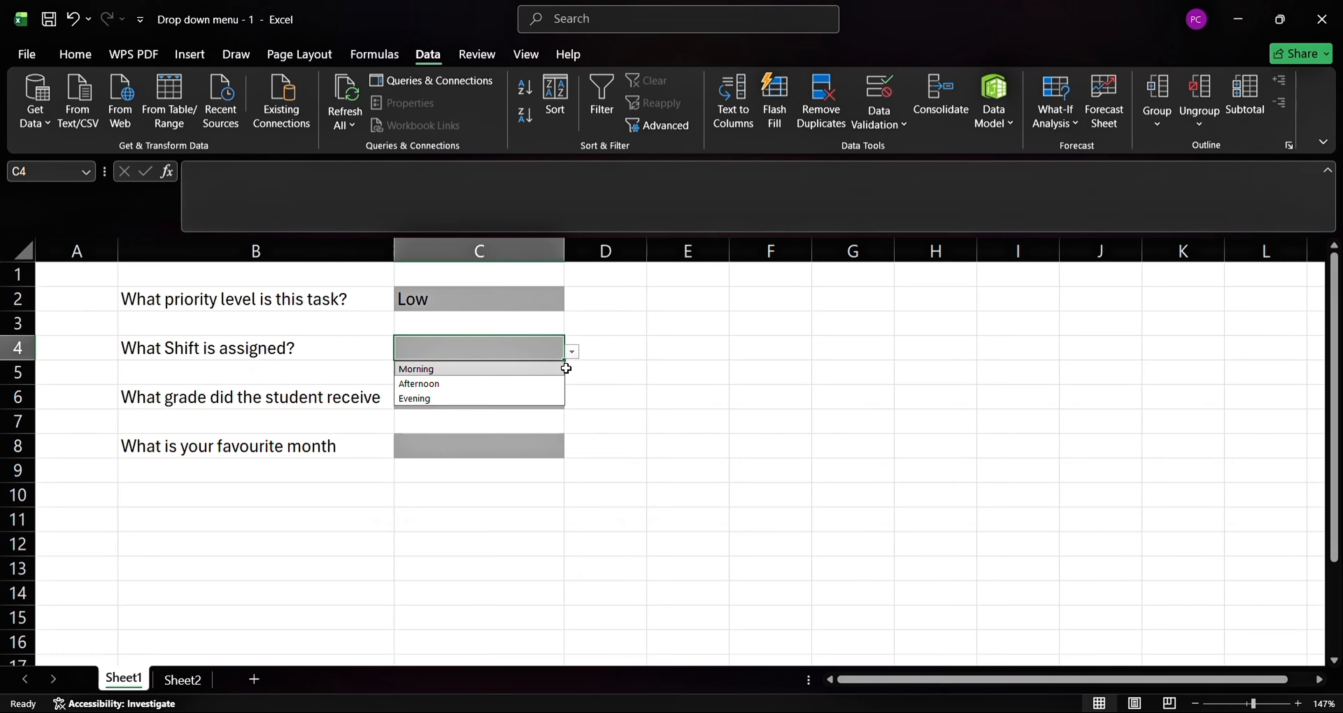
{"action": "left_click", "coordinate": [467, 386]}
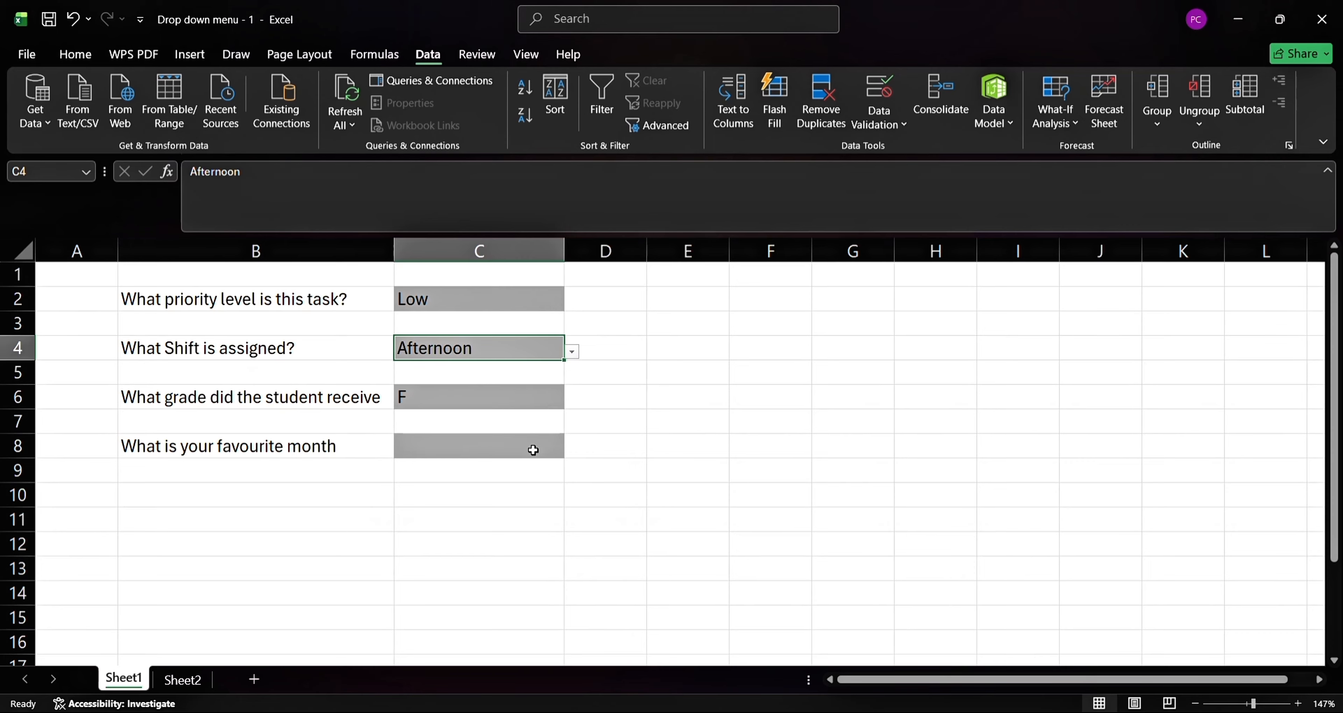
{"action": "left_click", "coordinate": [472, 448]}
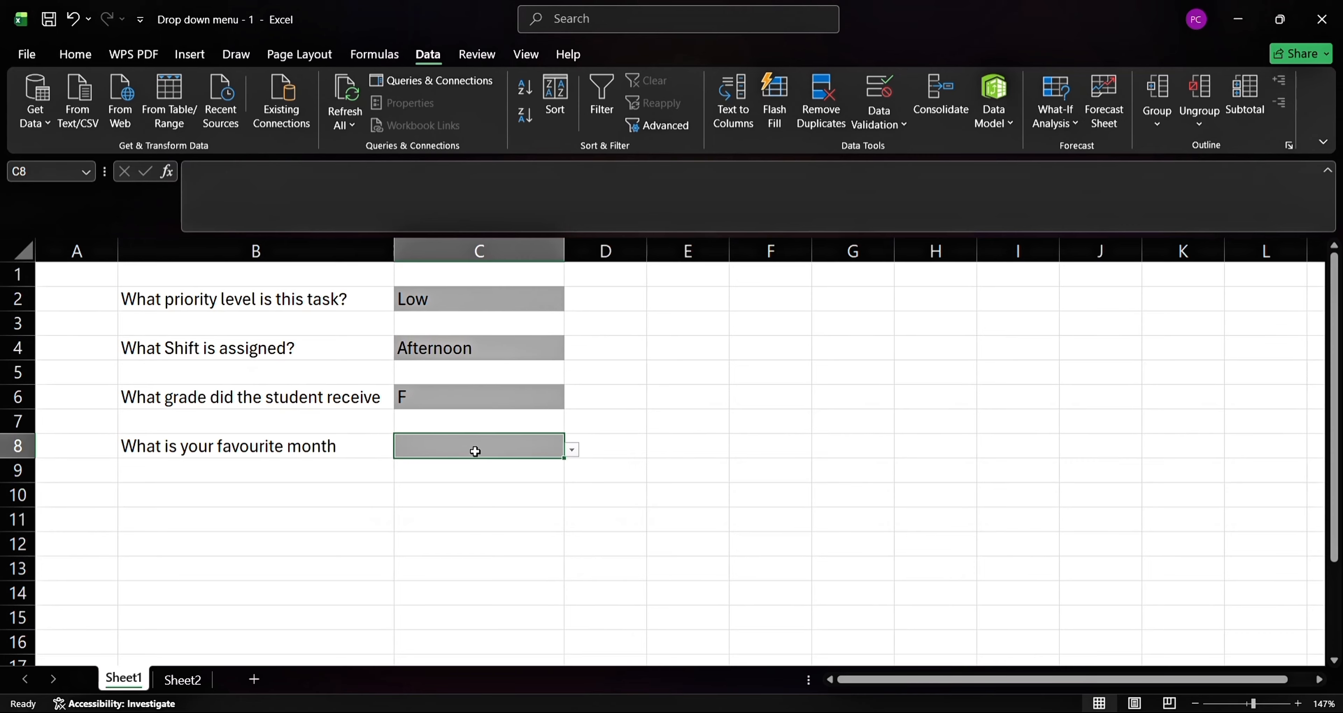
{"action": "left_click", "coordinate": [572, 450]}
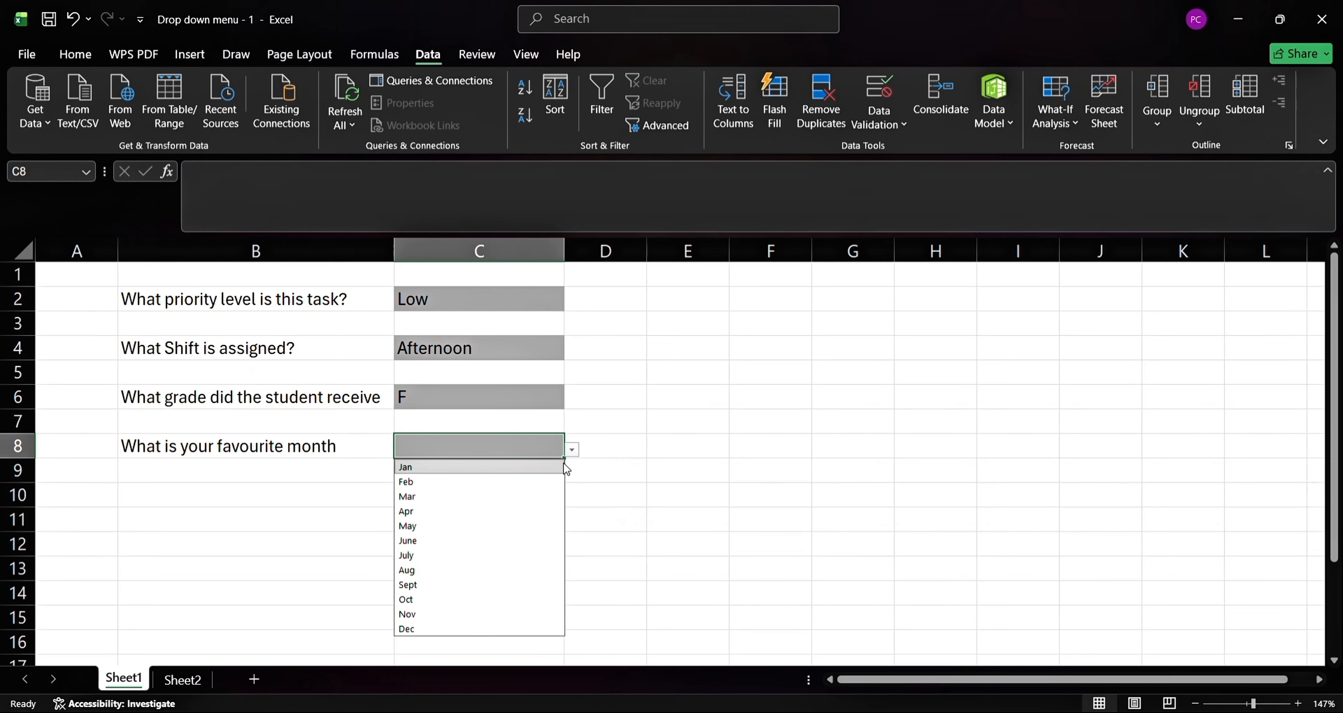
{"action": "left_click", "coordinate": [476, 615]}
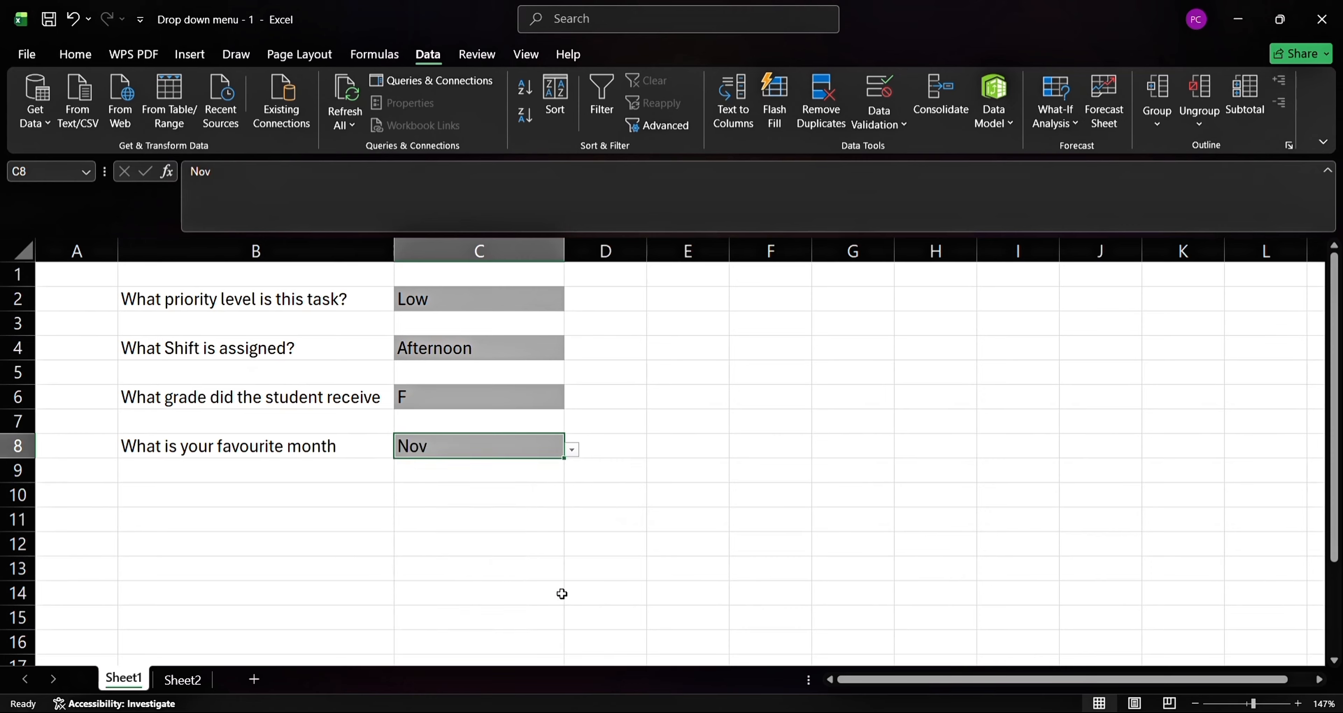
{"action": "left_click", "coordinate": [683, 375]}
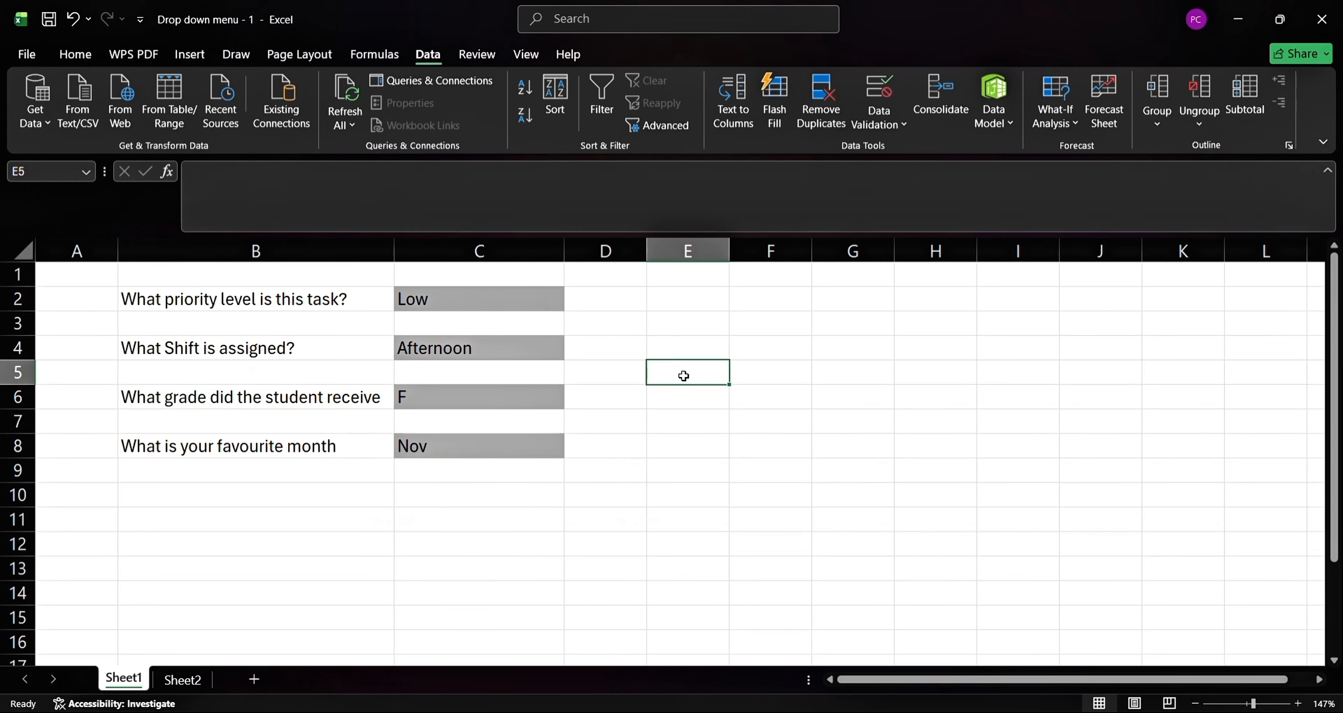